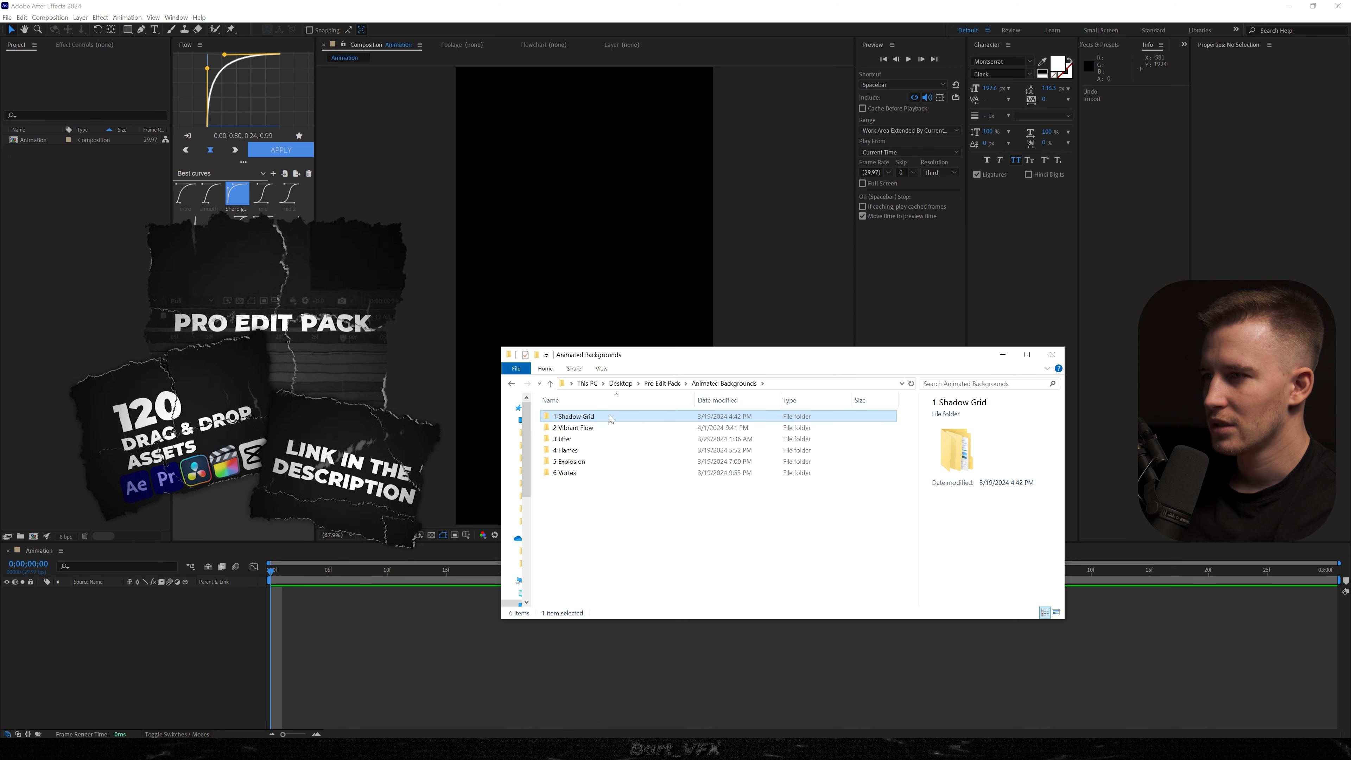
# Step: Browse to the Black HD clips of the Shadow Grid backgrounds and preview the Black BG 3 (HD) video
pyautogui.doubleClick(592, 419)
pyautogui.click(788, 383)
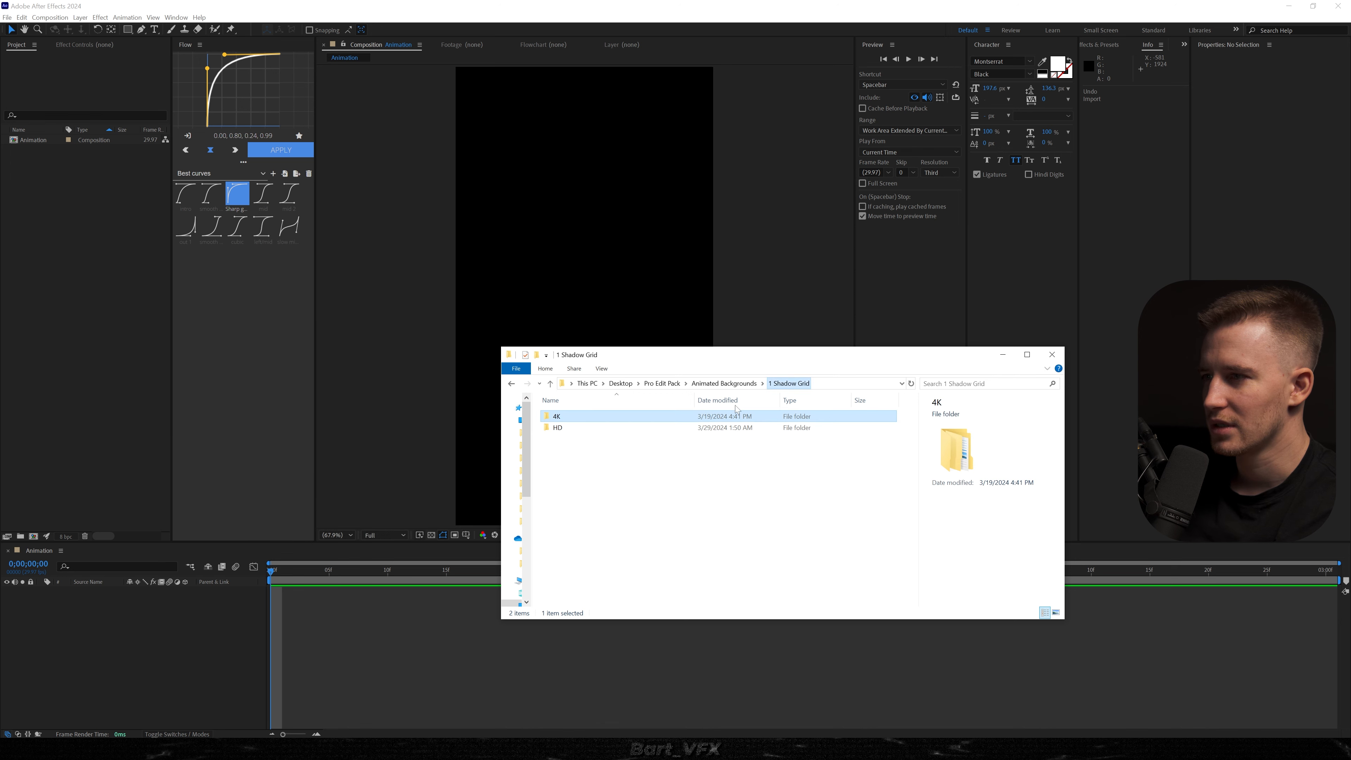
pyautogui.doubleClick(563, 429)
pyautogui.click(568, 418)
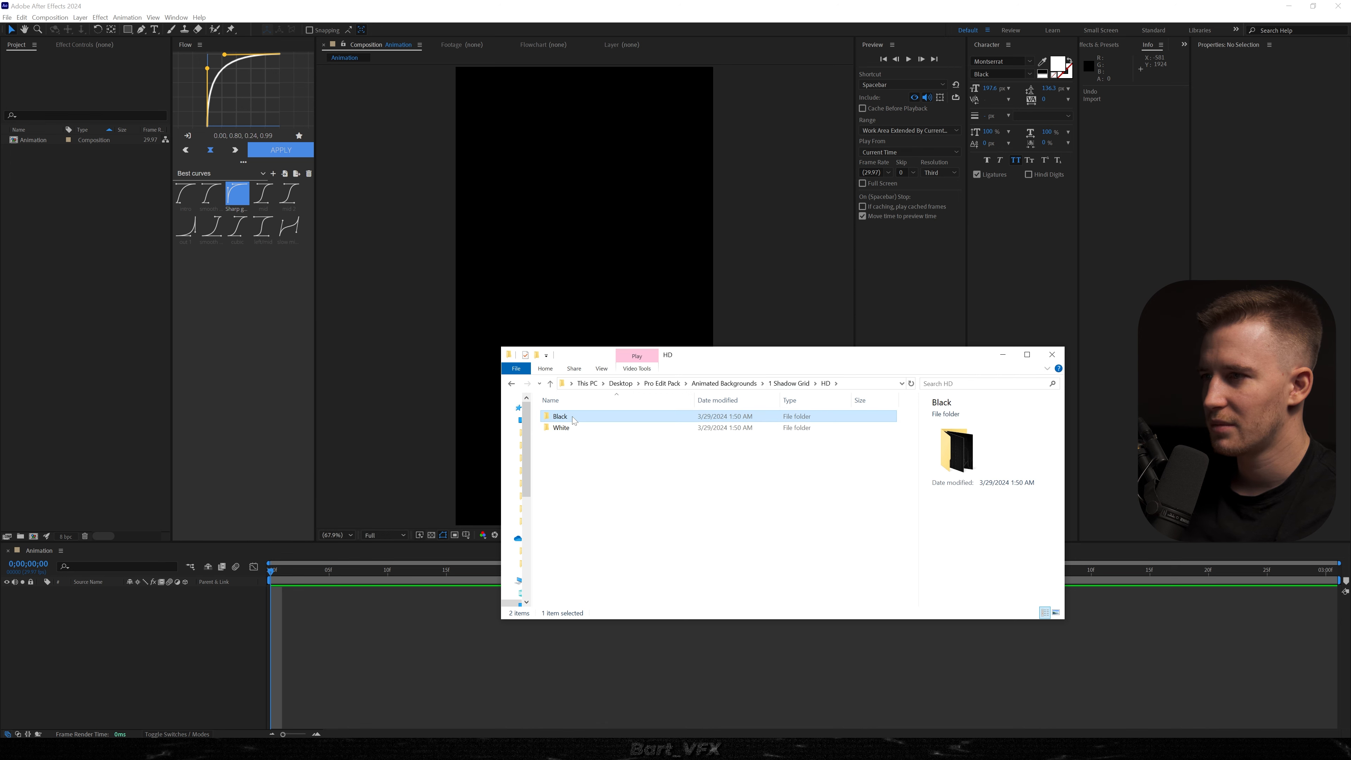
pyautogui.doubleClick(574, 421)
pyautogui.doubleClick(679, 450)
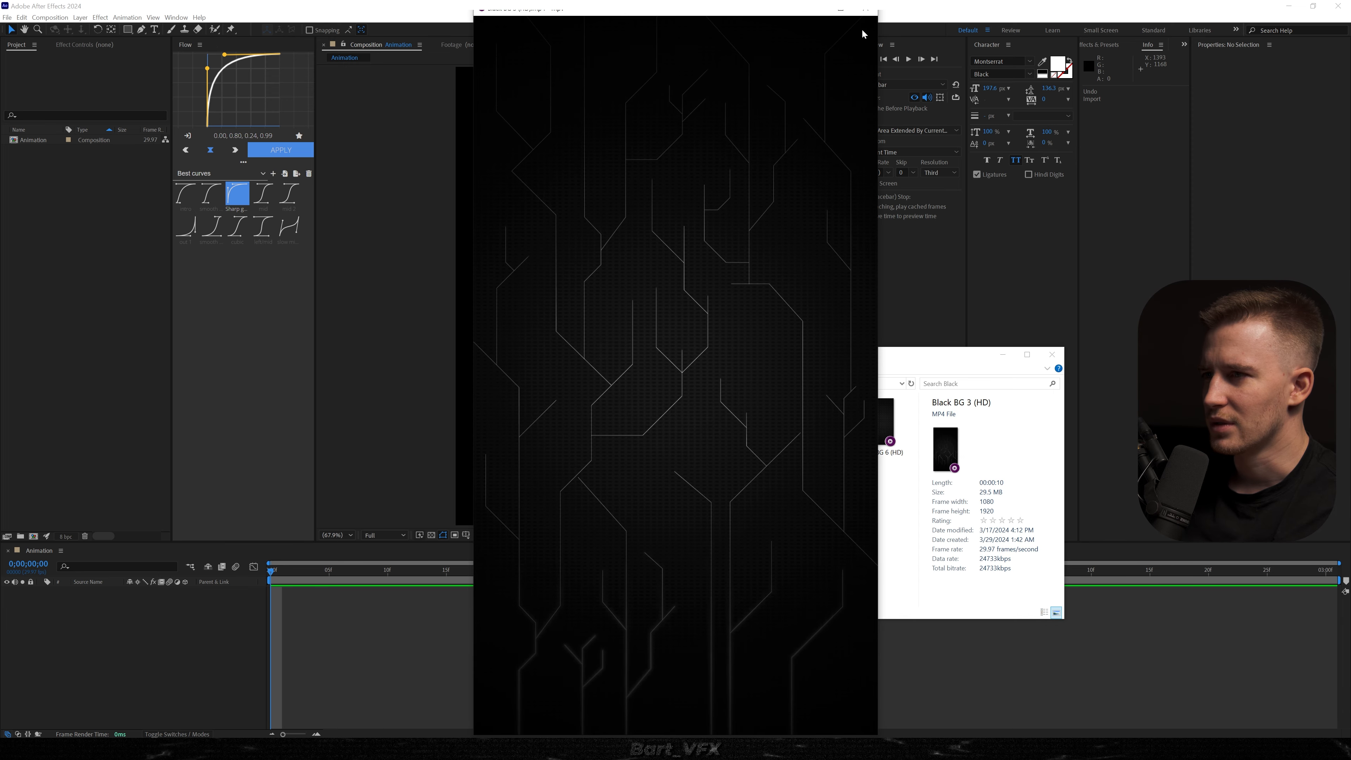
pyautogui.click(864, 9)
# Step: Import Black BG 3 (HD) into the Animation composition as a layer and play it back
pyautogui.moveTo(693, 423); pyautogui.dragTo(316, 630)
pyautogui.press('space')
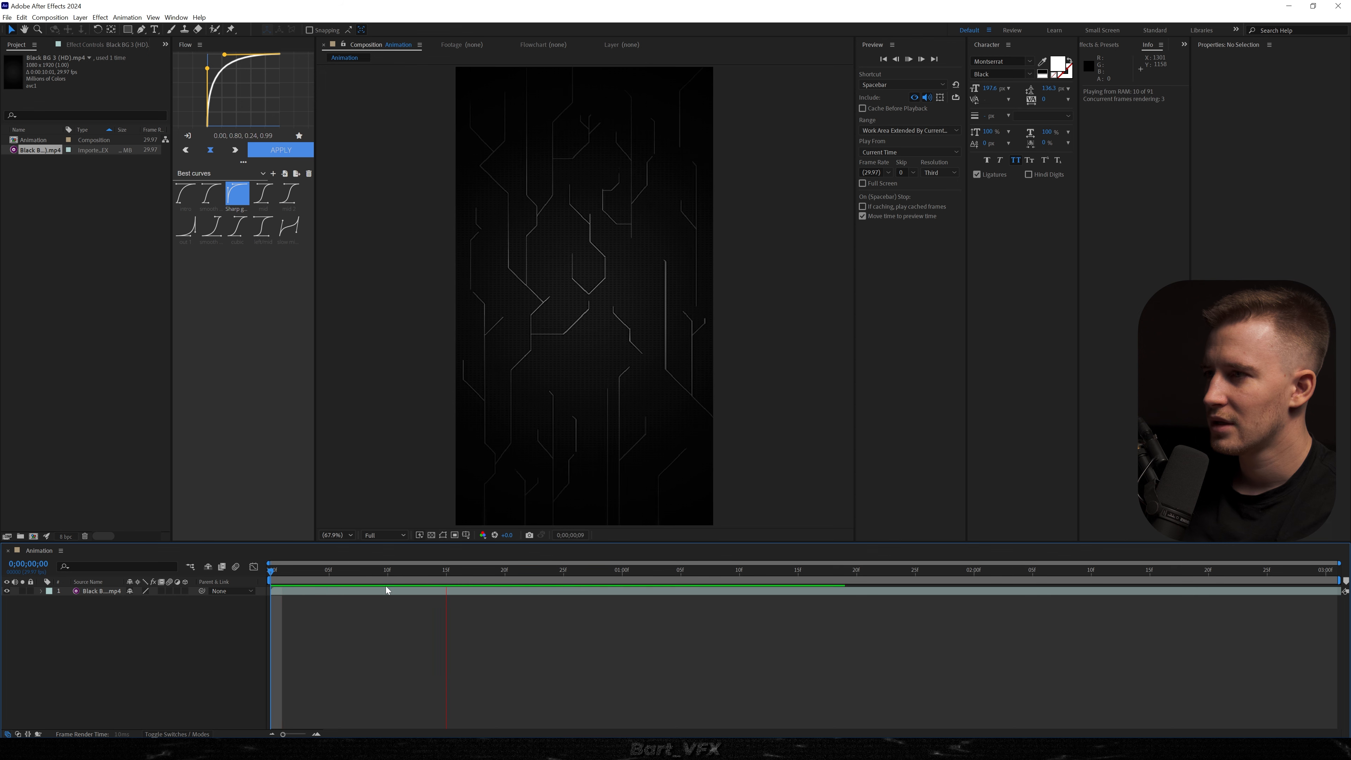
pyautogui.press('space')
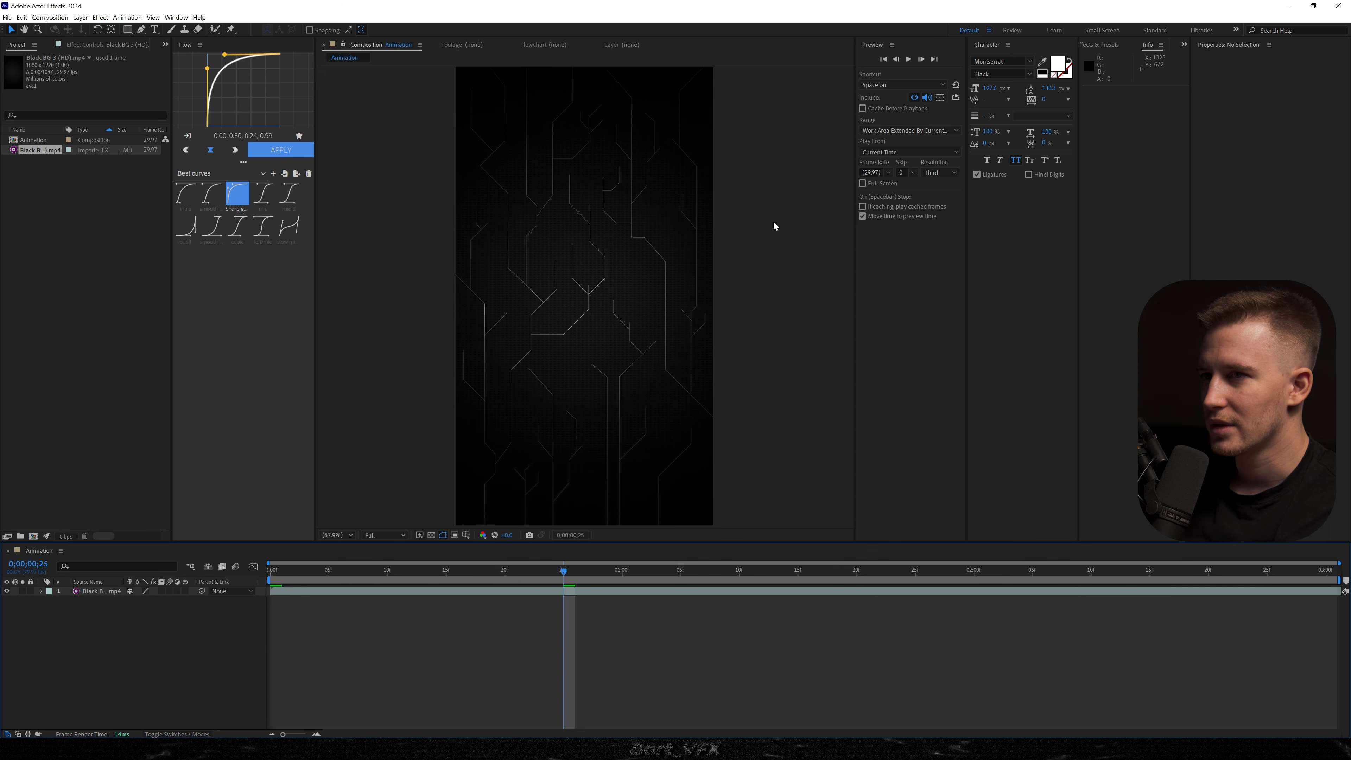
# Step: Create a two-node camera with the 35mm preset and accept the 2D-layer notice
pyautogui.rightClick(136, 618)
pyautogui.moveTo(184, 625)
pyautogui.click(302, 657)
pyautogui.click(420, 403)
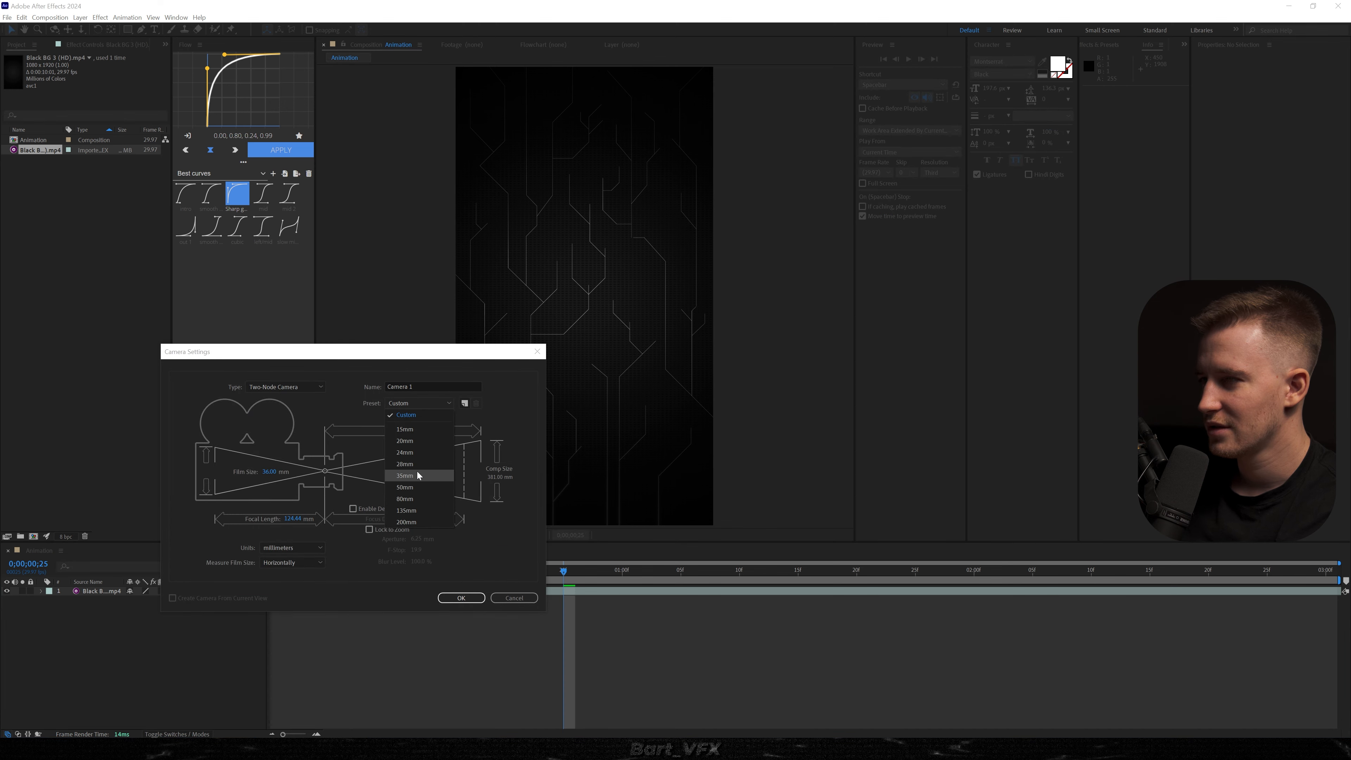
pyautogui.click(418, 475)
pyautogui.click(460, 598)
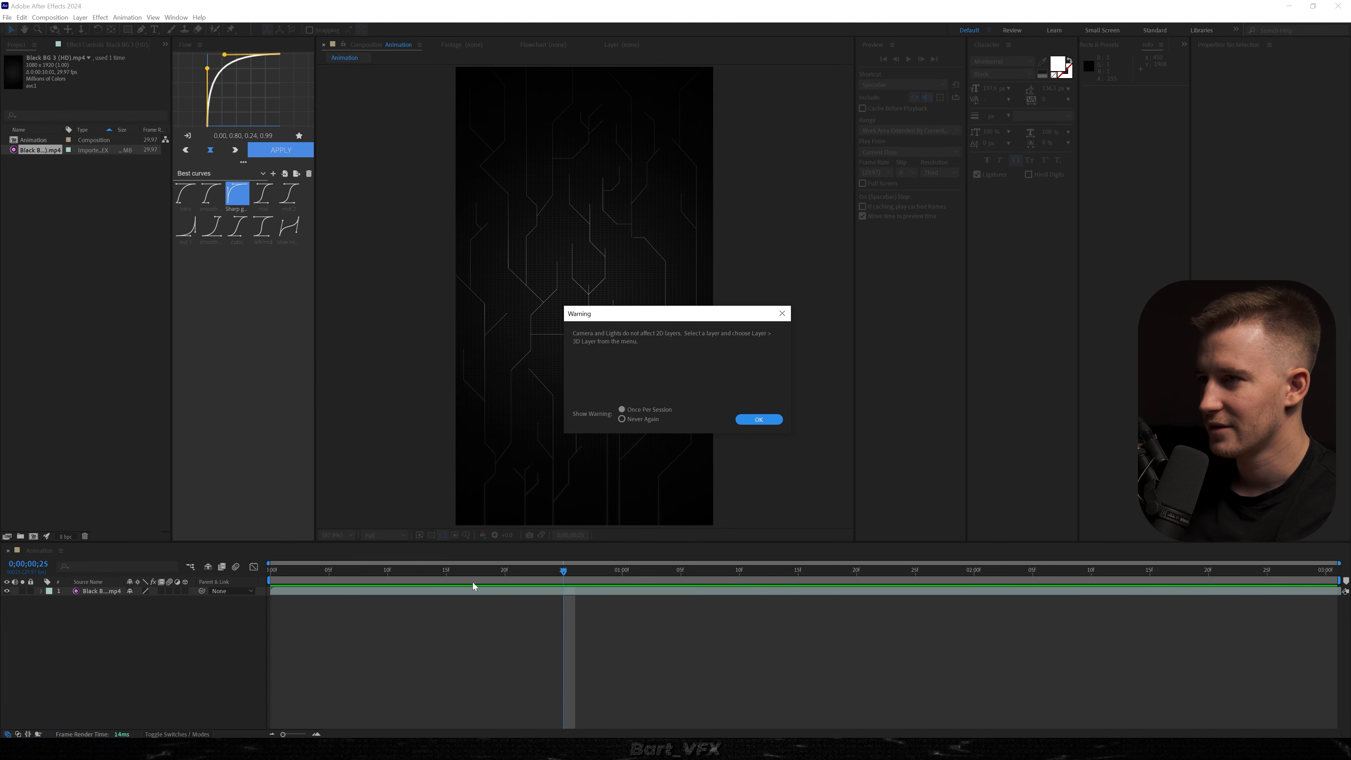
pyautogui.click(757, 420)
# Step: Add a null object named "cam control 1" and parent Camera 1 to it
pyautogui.rightClick(126, 637)
pyautogui.moveTo(133, 518)
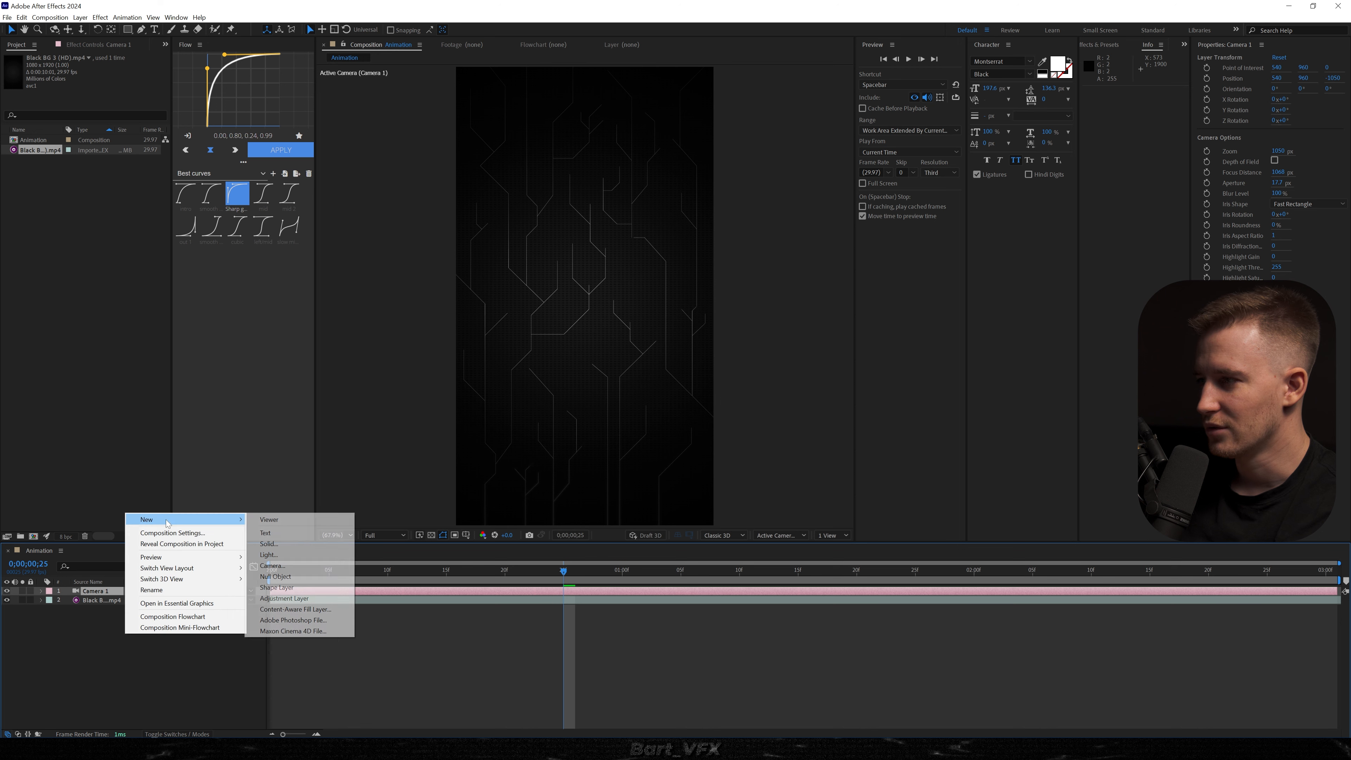
pyautogui.click(321, 577)
pyautogui.click(87, 591)
pyautogui.press('Return')
pyautogui.write('cam')
pyautogui.write('control 1')
pyautogui.press('Return')
# Step: Move cam control 1 and Camera 1 below the background clip and set both layer labels to Cyan
pyautogui.keyDown('shift'); pyautogui.click(98, 601); pyautogui.keyUp('shift')
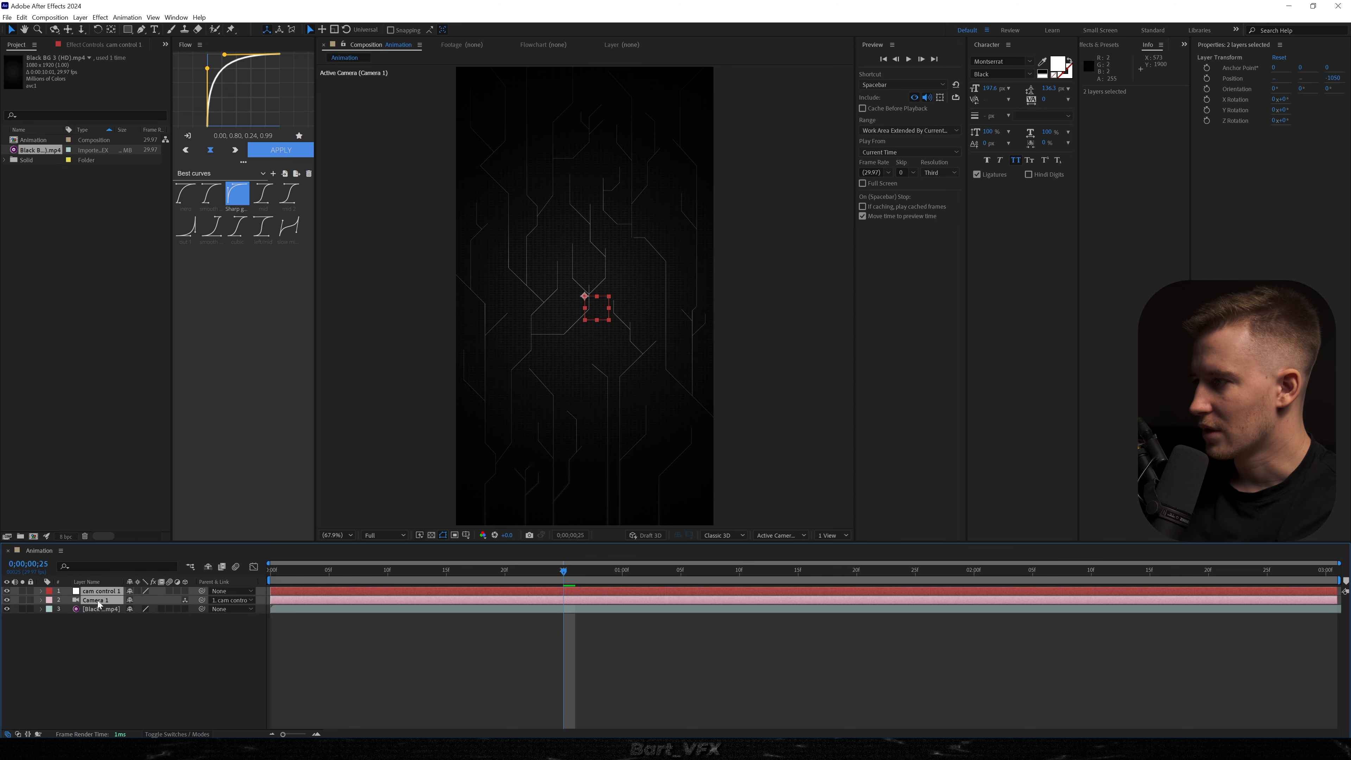
pyautogui.moveTo(98, 602); pyautogui.dragTo(88, 611)
pyautogui.click(49, 609)
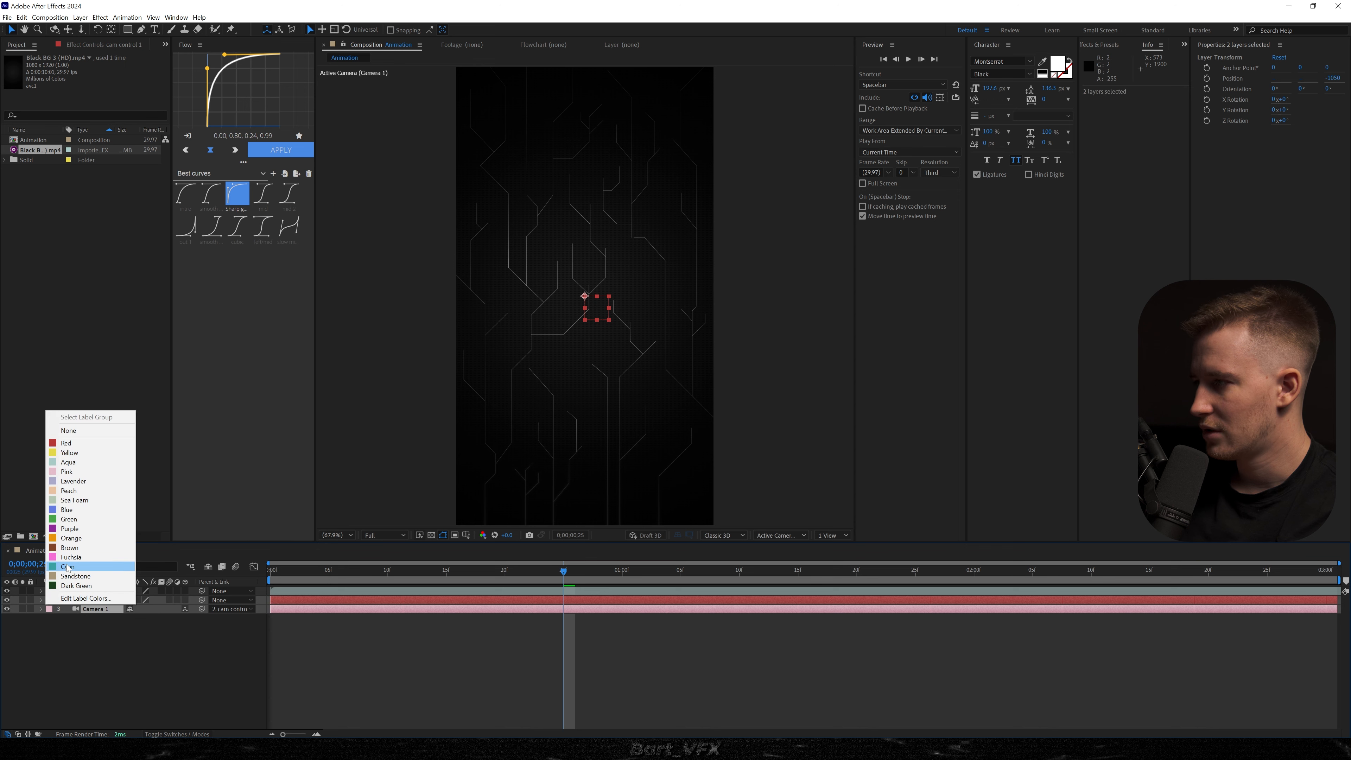
pyautogui.click(88, 562)
# Step: Make the background clip a 3D layer and apply the CC Jaws effect to it, with the playhead at the start
pyautogui.click(497, 590)
pyautogui.moveTo(487, 571); pyautogui.dragTo(221, 575)
pyautogui.hotkey('ctrl', 'space')
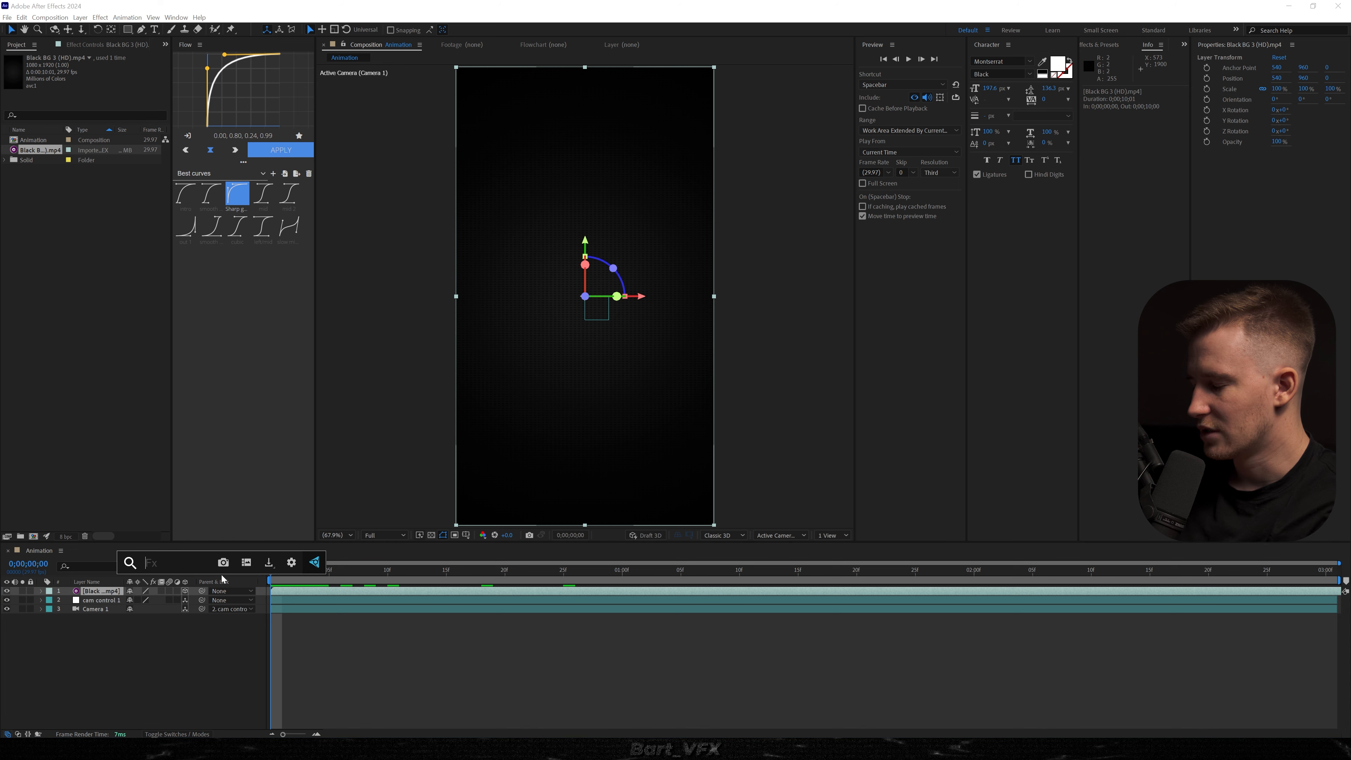
pyautogui.write('cc jaws')
pyautogui.press('Return')
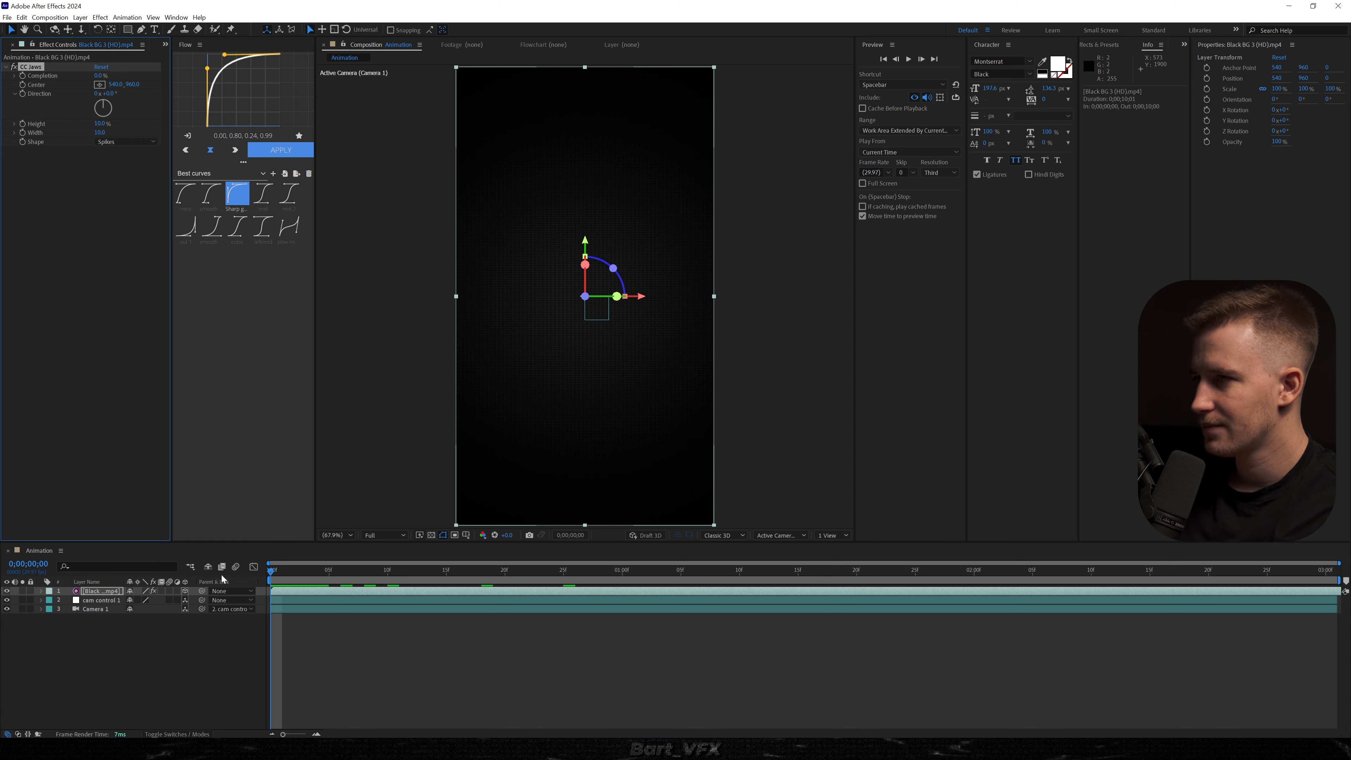
# Step: Show the transparency grid and set the CC Jaws Height to 0% and Direction to 90° for a straight vertical split
pyautogui.moveTo(103, 76); pyautogui.dragTo(116, 79)
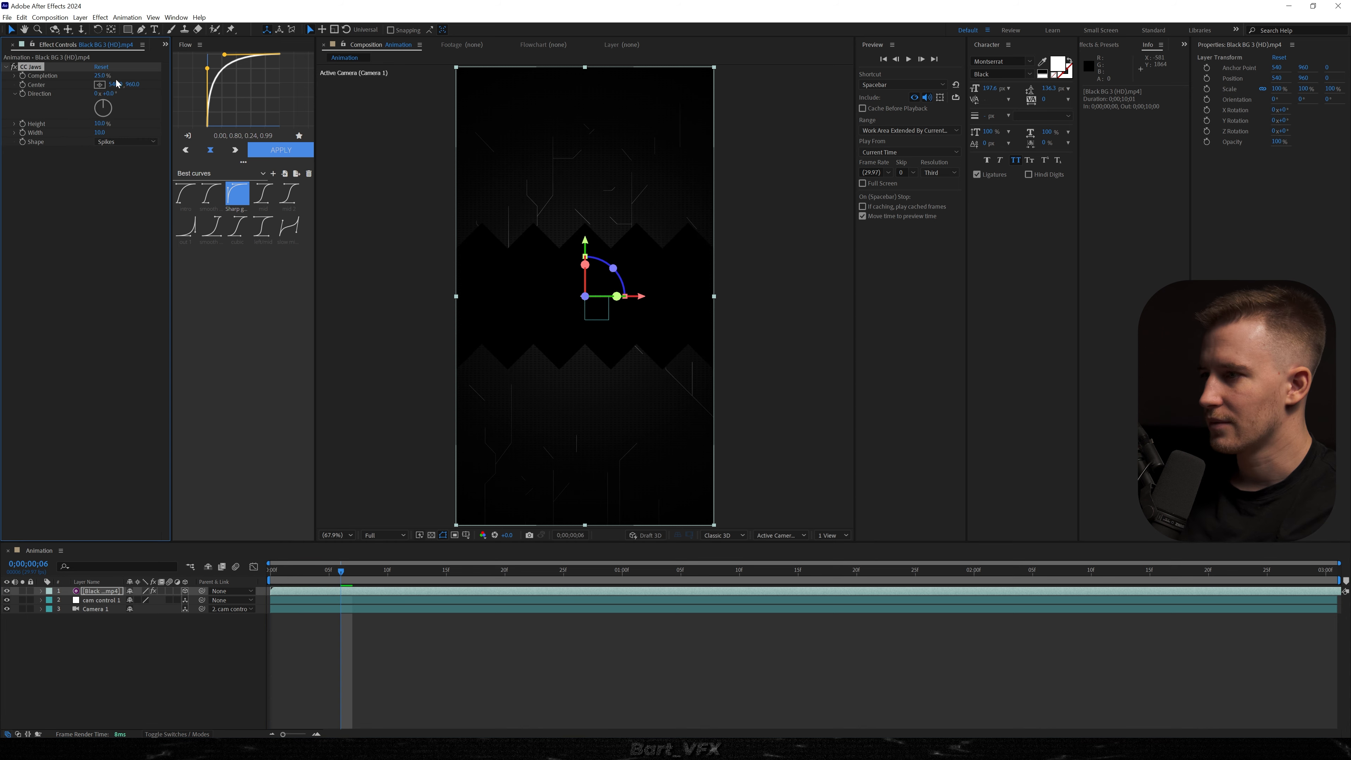
pyautogui.click(431, 535)
pyautogui.moveTo(102, 75)
pyautogui.mouseDown()
pyautogui.moveTo(81, 76)
pyautogui.moveTo(104, 75)
pyautogui.mouseUp()
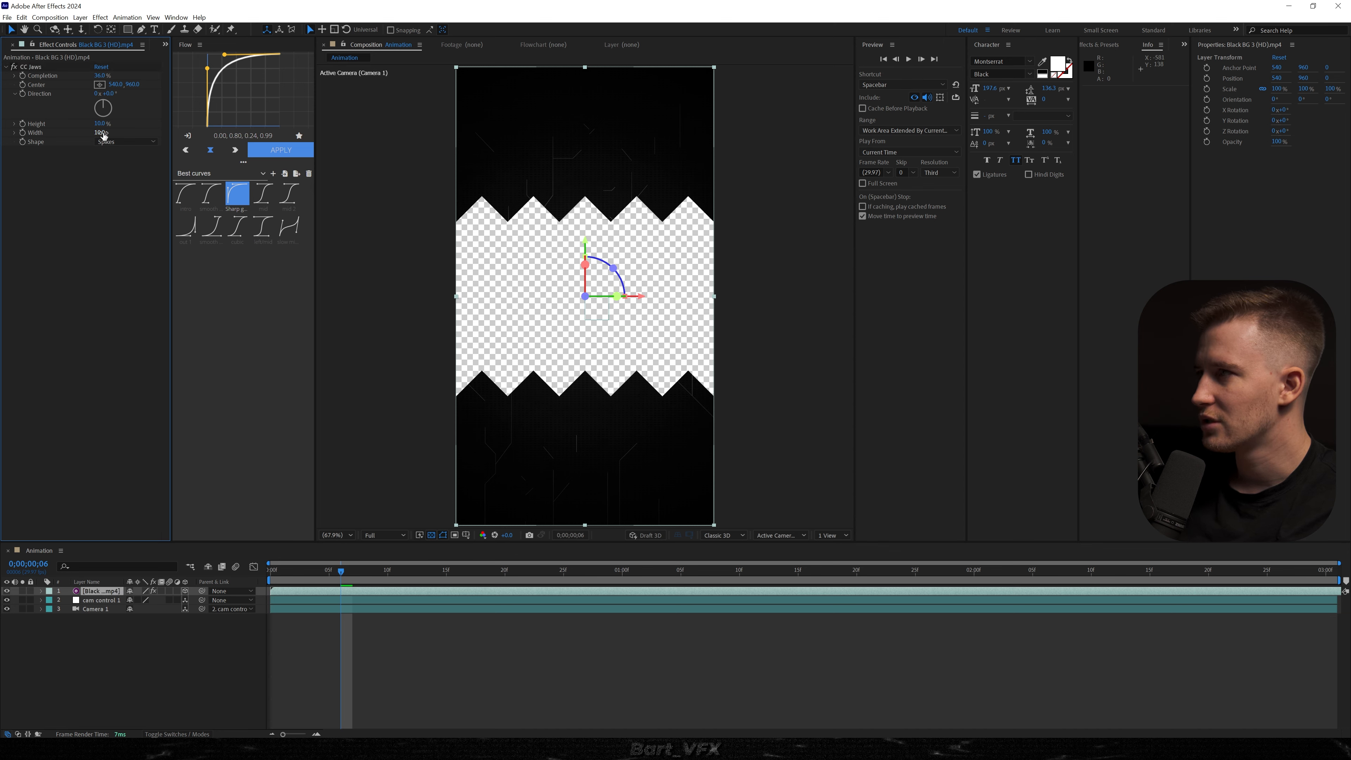
pyautogui.moveTo(102, 124); pyautogui.dragTo(79, 127)
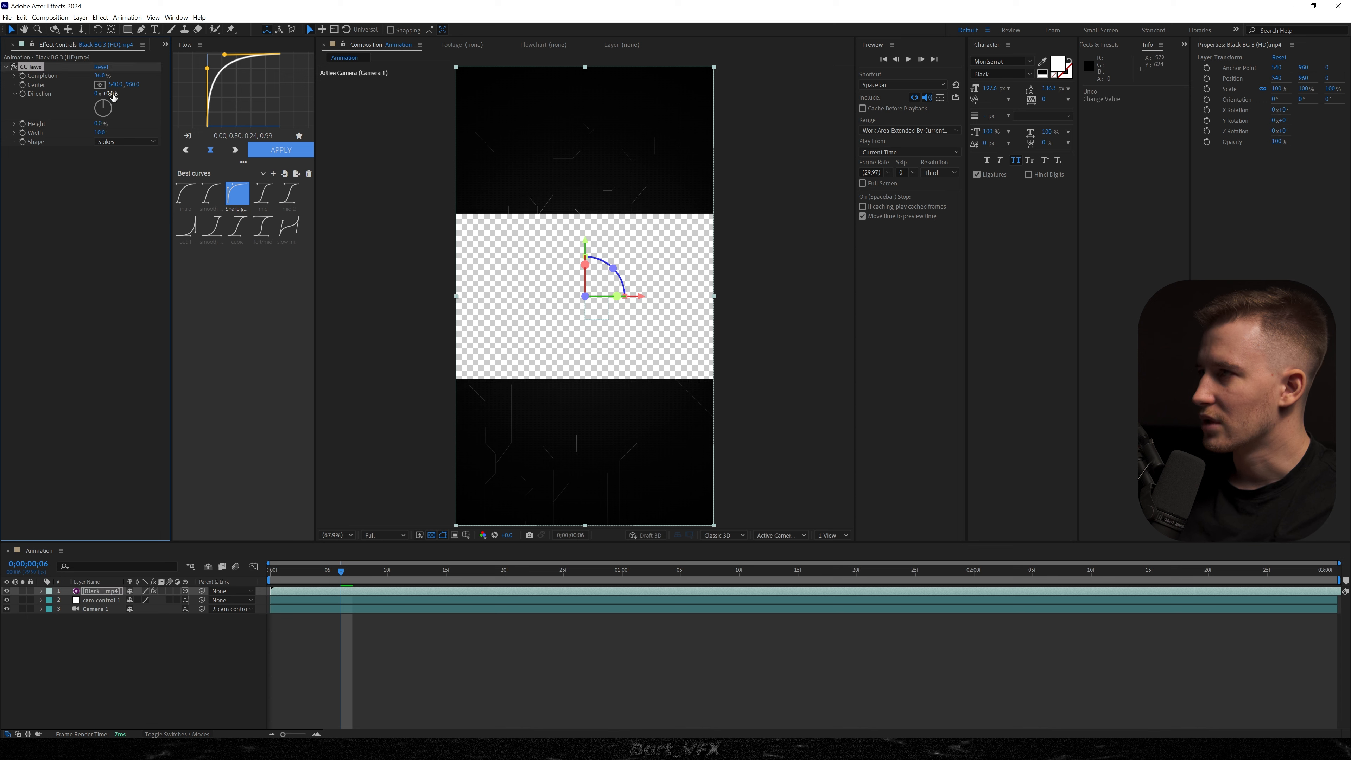
pyautogui.write('90')
pyautogui.press('Return')
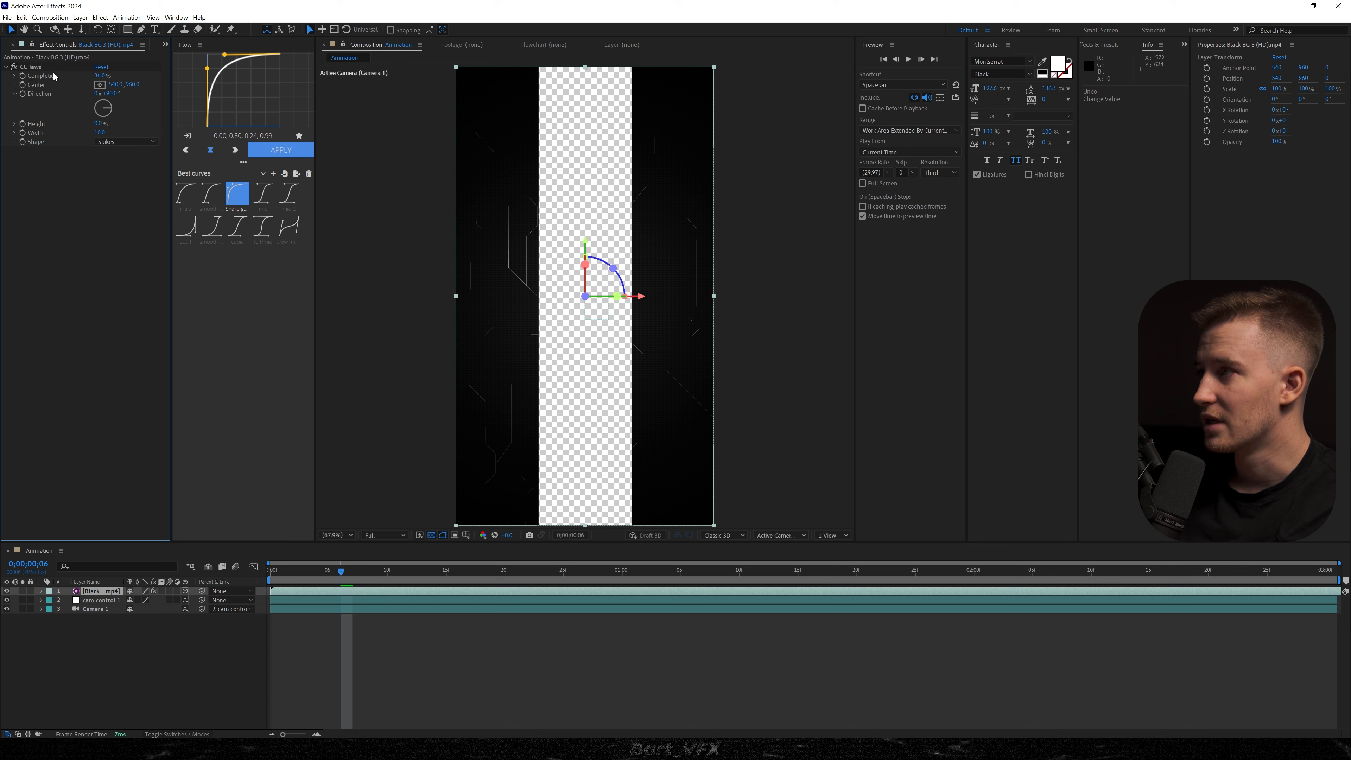
# Step: Keyframe the CC Jaws Completion from 0% at the start to about 7.5% at 0;00;01;15
pyautogui.moveTo(97, 75)
pyautogui.mouseDown()
pyautogui.moveTo(129, 80)
pyautogui.moveTo(120, 86)
pyautogui.mouseUp()
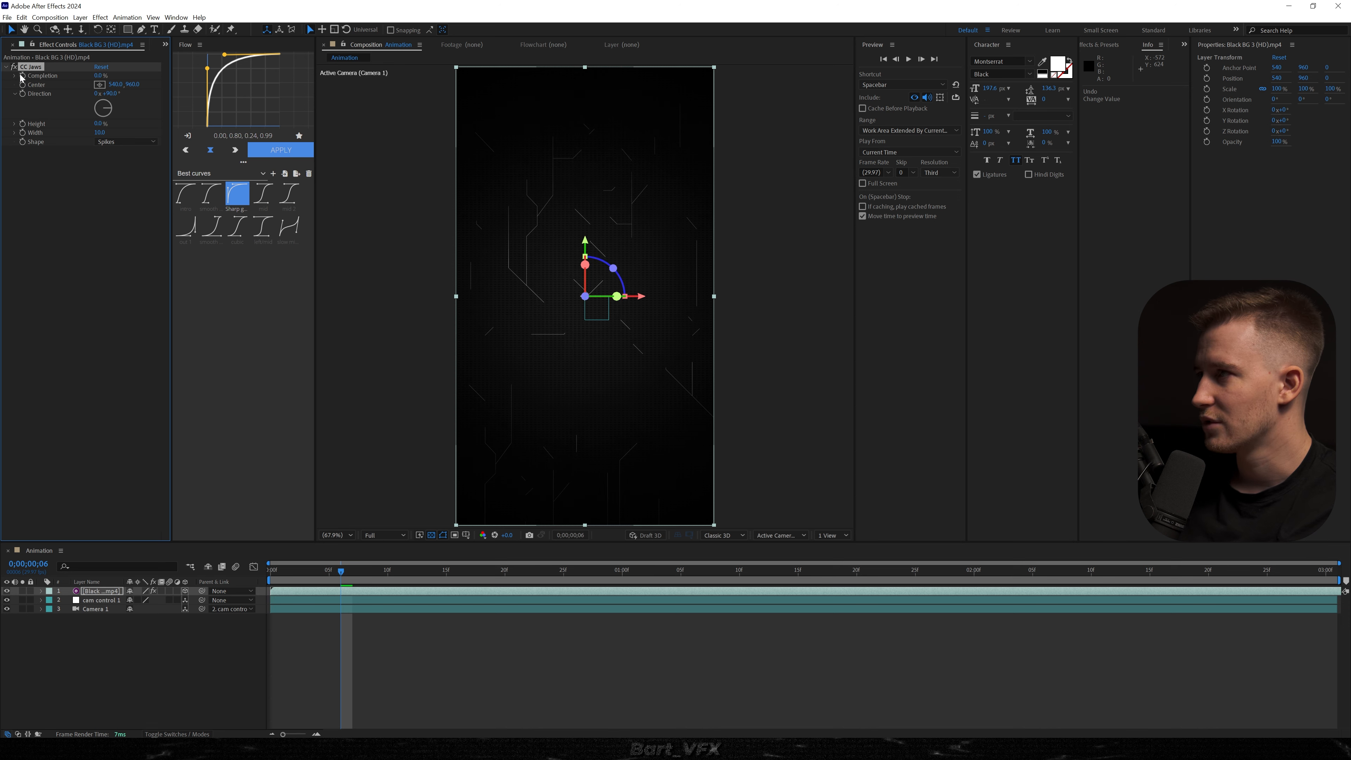
pyautogui.press('u')
pyautogui.moveTo(341, 571); pyautogui.dragTo(388, 568)
pyautogui.moveTo(101, 79); pyautogui.dragTo(137, 74)
pyautogui.moveTo(388, 609); pyautogui.dragTo(517, 609)
pyautogui.moveTo(341, 608); pyautogui.dragTo(273, 619)
pyautogui.moveTo(287, 571); pyautogui.dragTo(669, 570)
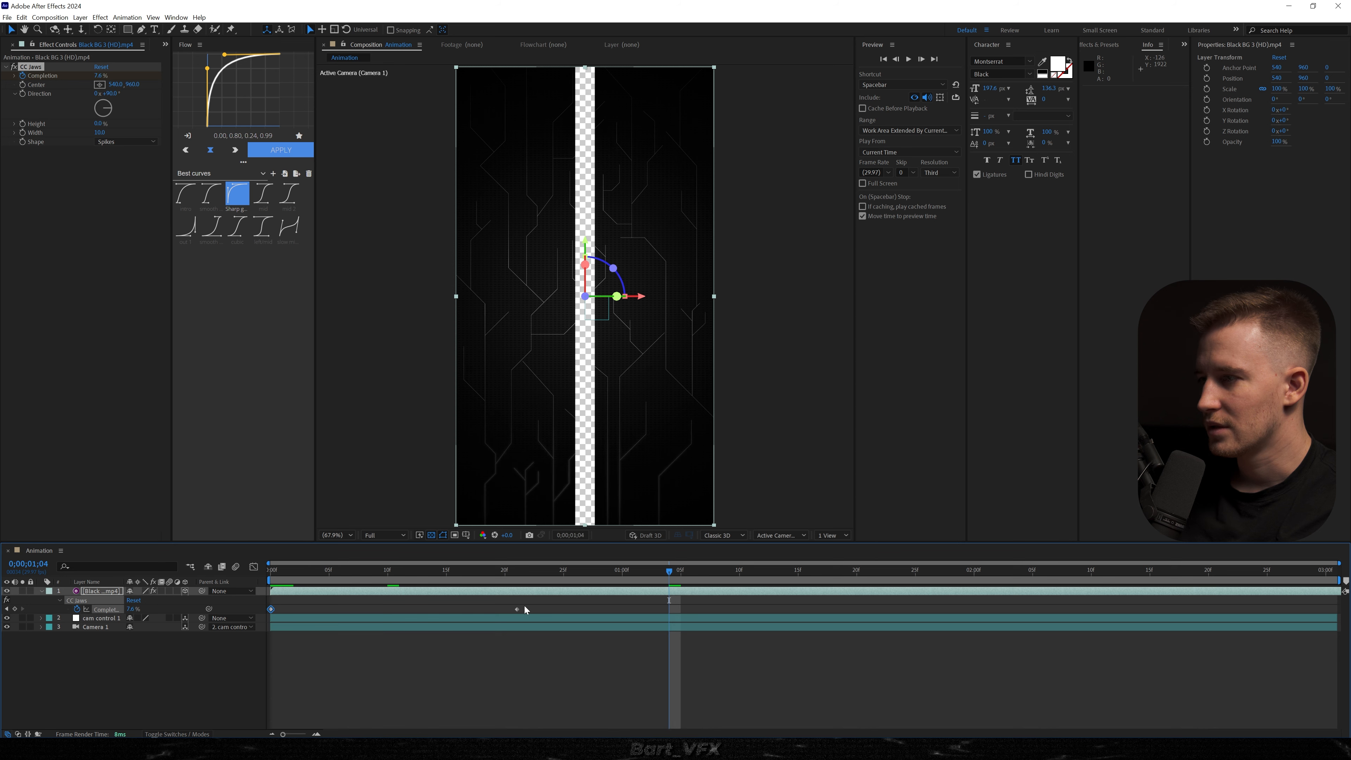
pyautogui.moveTo(528, 609); pyautogui.dragTo(799, 609)
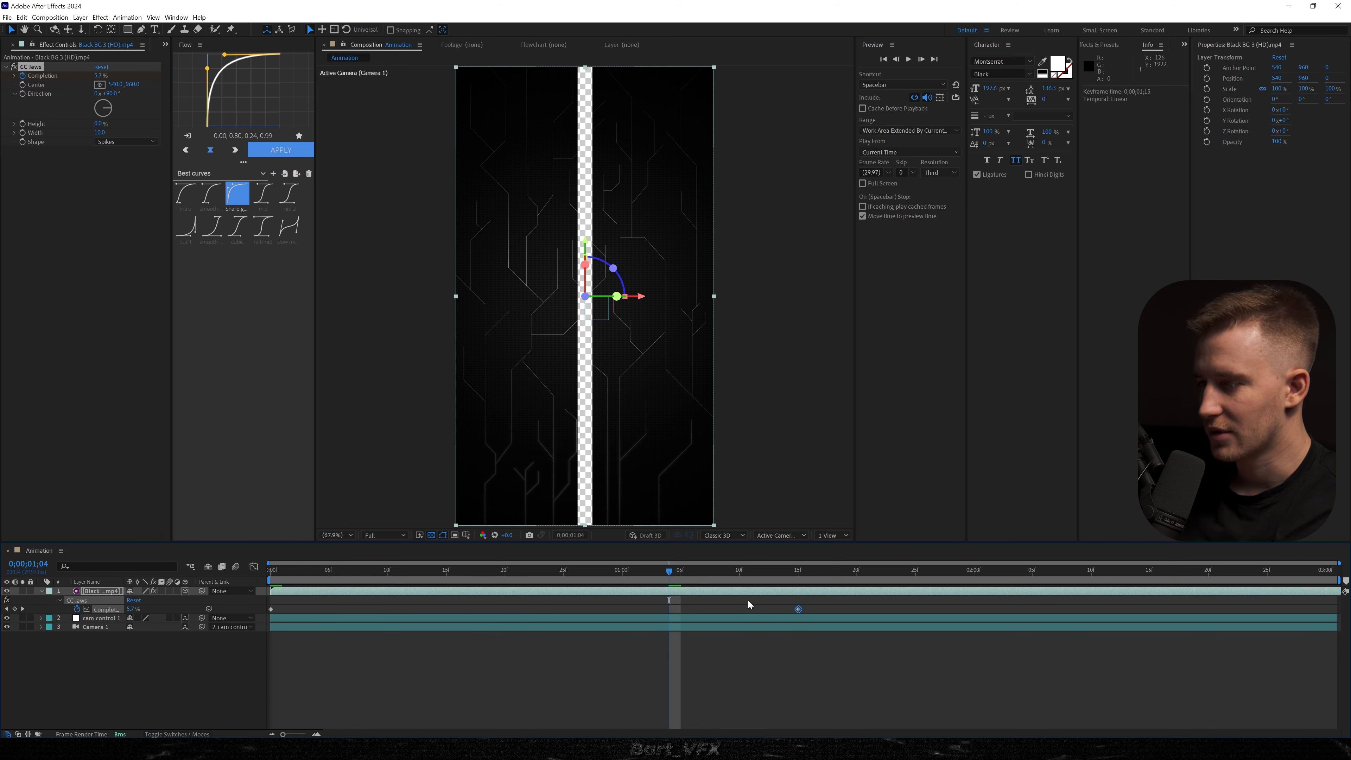
# Step: Set the composition duration to 0;00;07;01, extend the null and camera layers to its end, and preview the animation
pyautogui.hotkey('ctrl', 'k')
pyautogui.click(851, 367)
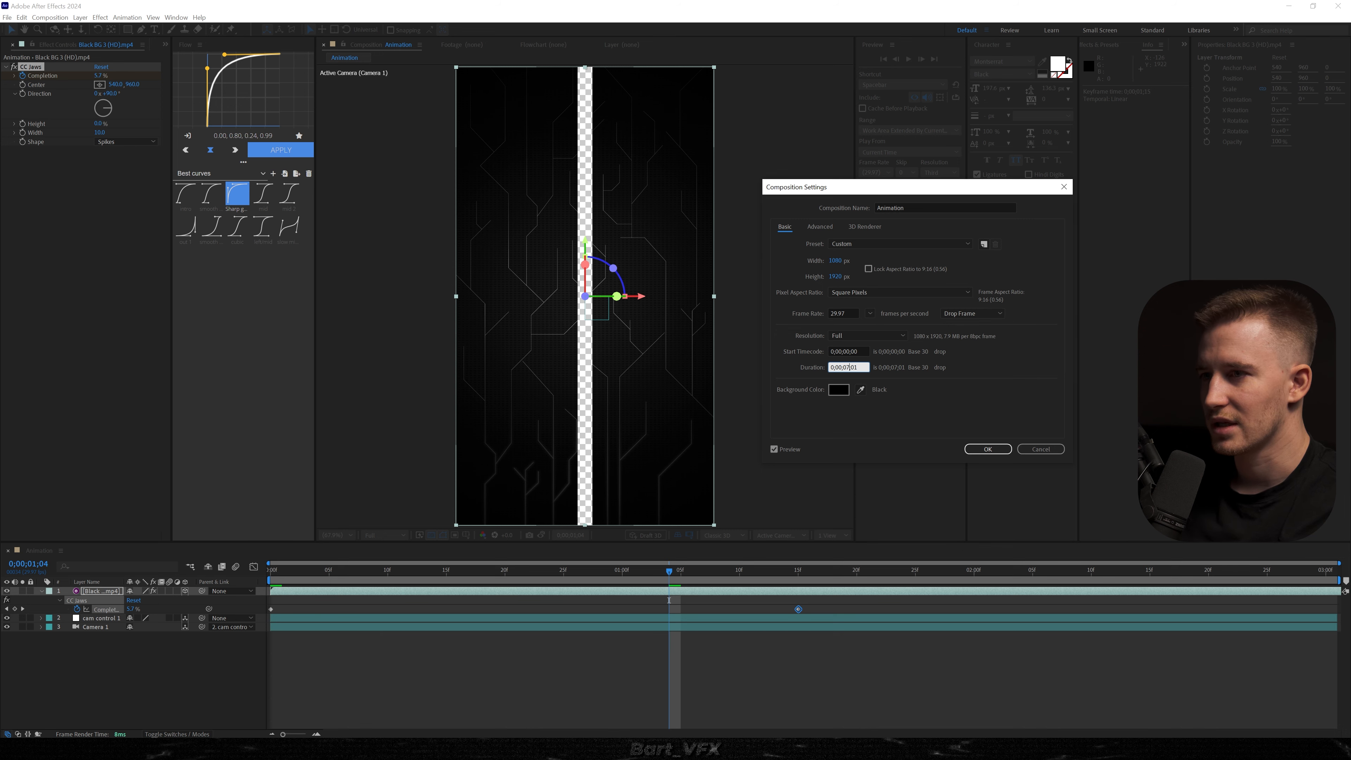
pyautogui.press('Return')
pyautogui.click(711, 620)
pyautogui.keyDown('shift'); pyautogui.click(727, 629); pyautogui.keyUp('shift')
pyautogui.moveTo(735, 625); pyautogui.dragTo(1335, 626)
pyautogui.click(222, 607)
pyautogui.press('Home')
pyautogui.press('space')
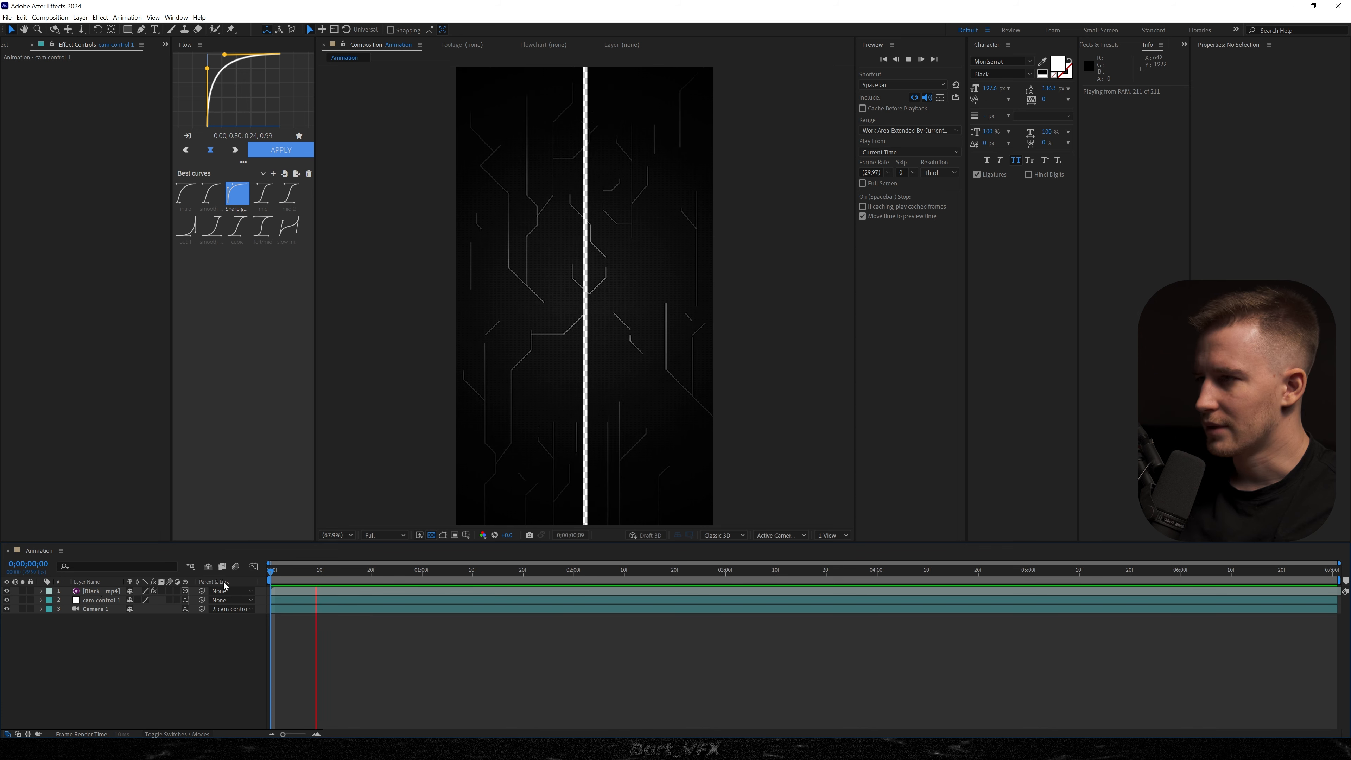
pyautogui.press('space')
# Step: Apply the Tint effect to the background clip and map white to red FF0000
pyautogui.click(102, 591)
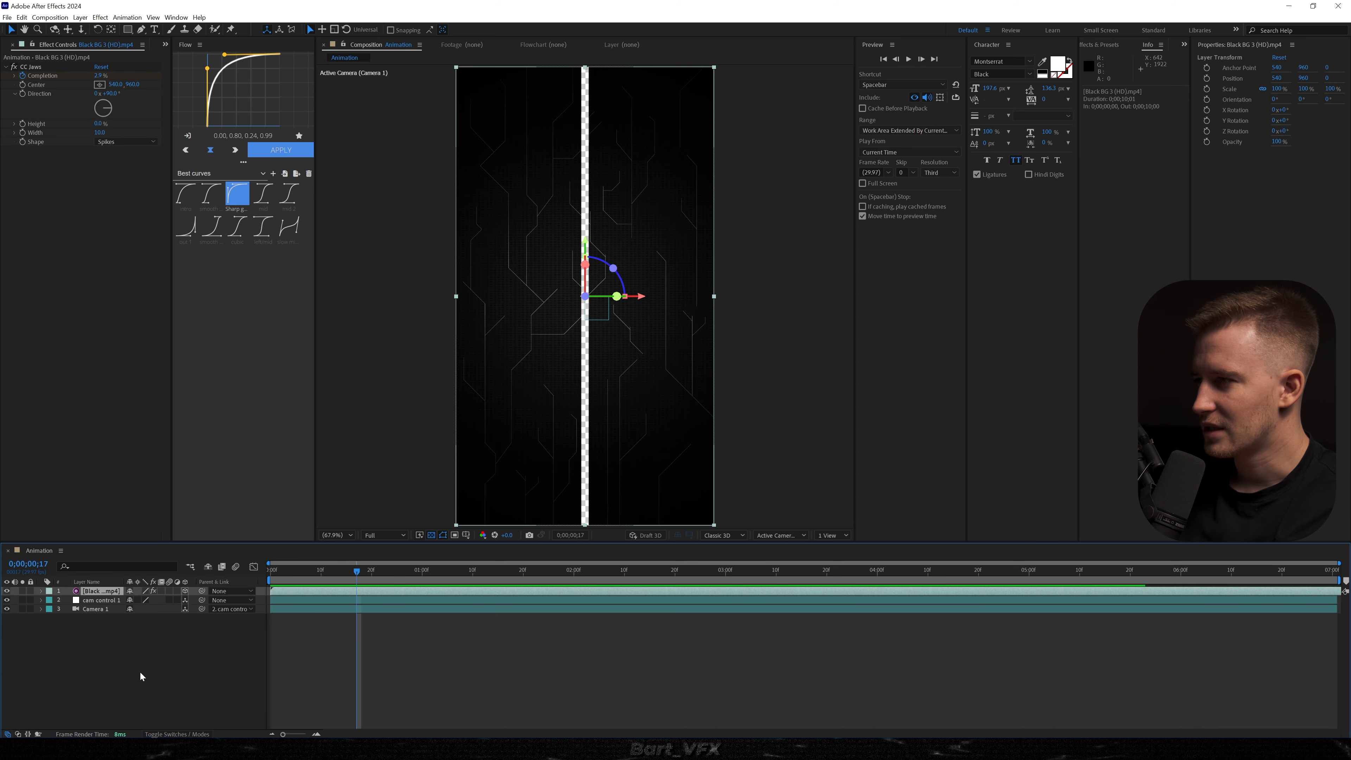
pyautogui.hotkey('ctrl', 'space')
pyautogui.write('tint')
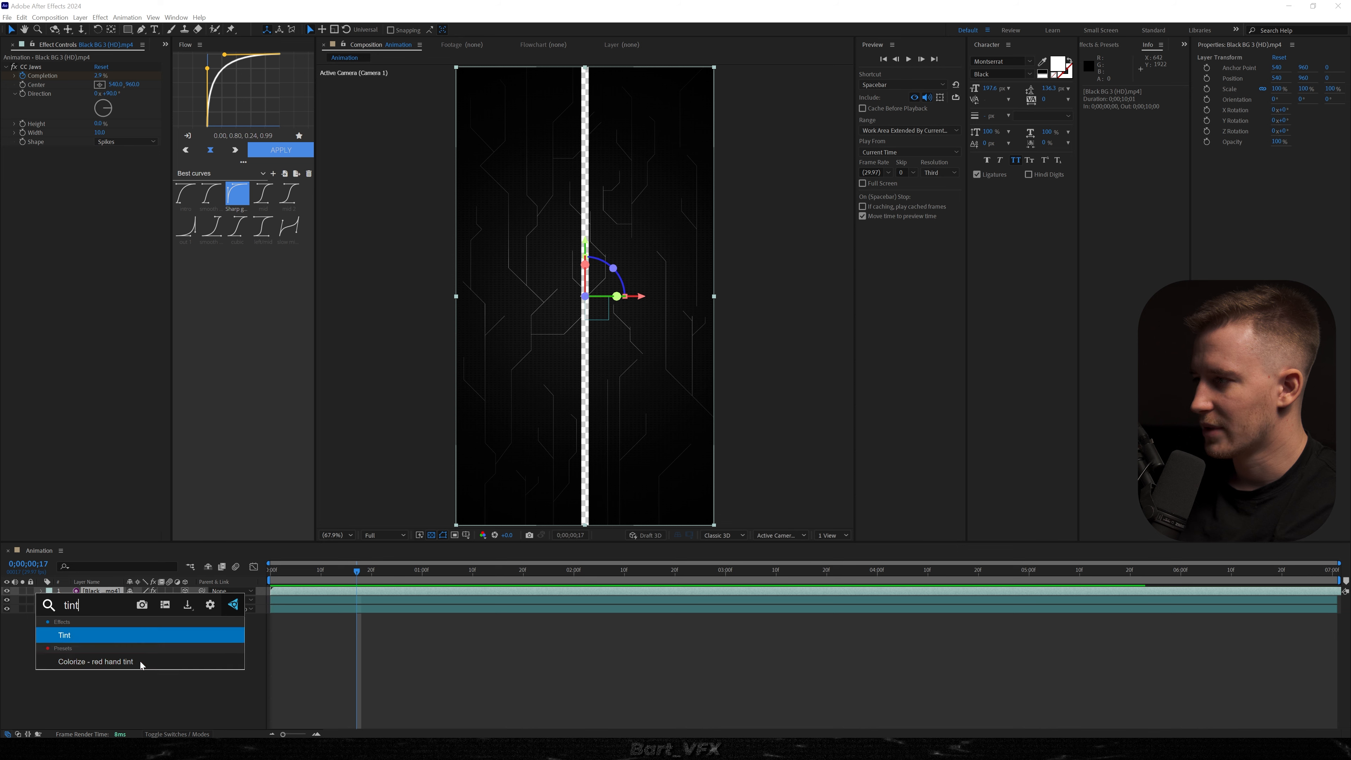
pyautogui.press('Return')
pyautogui.click(98, 168)
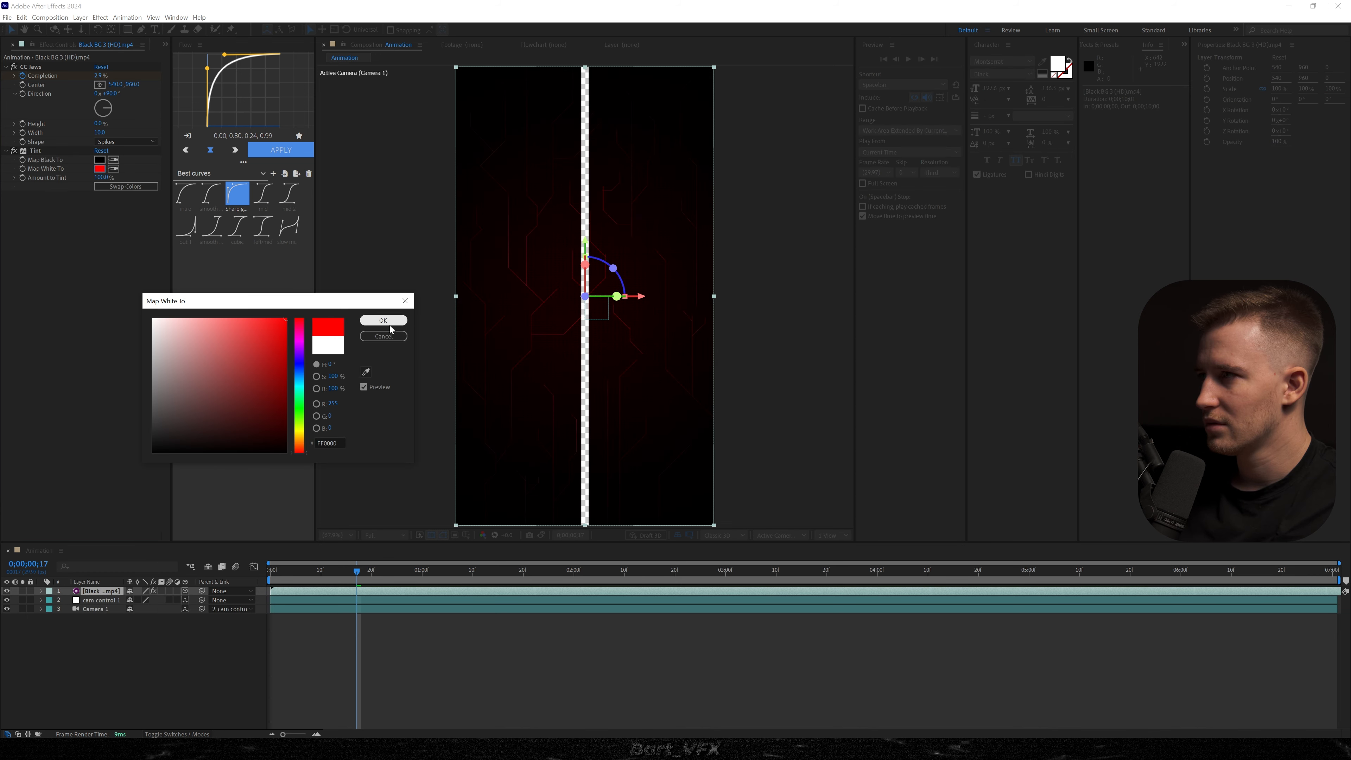
pyautogui.click(385, 320)
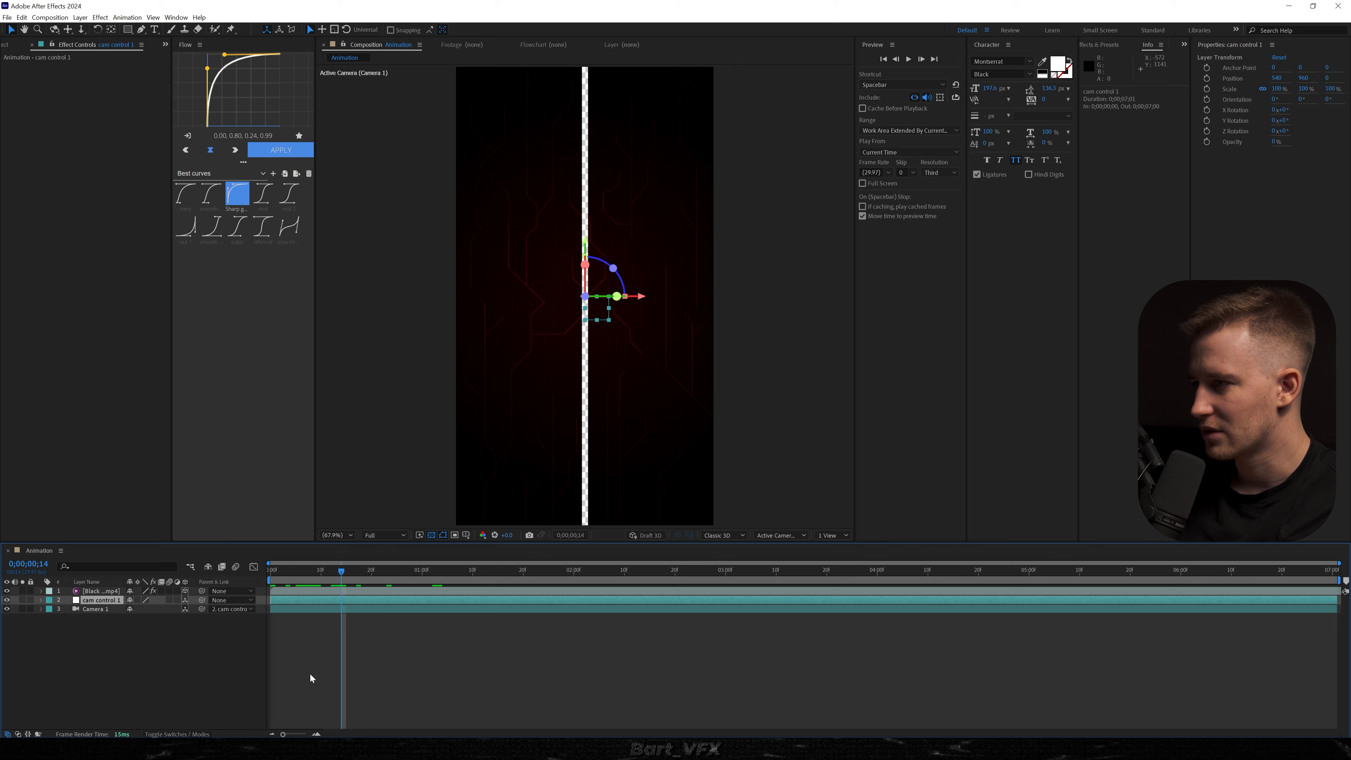
# Step: Keyframe cam control 1's Z position from about 104 at the start to a lower value just before three seconds, then preview
pyautogui.hotkey('alt', 'shift', 'p')
pyautogui.moveTo(341, 608); pyautogui.dragTo(270, 608)
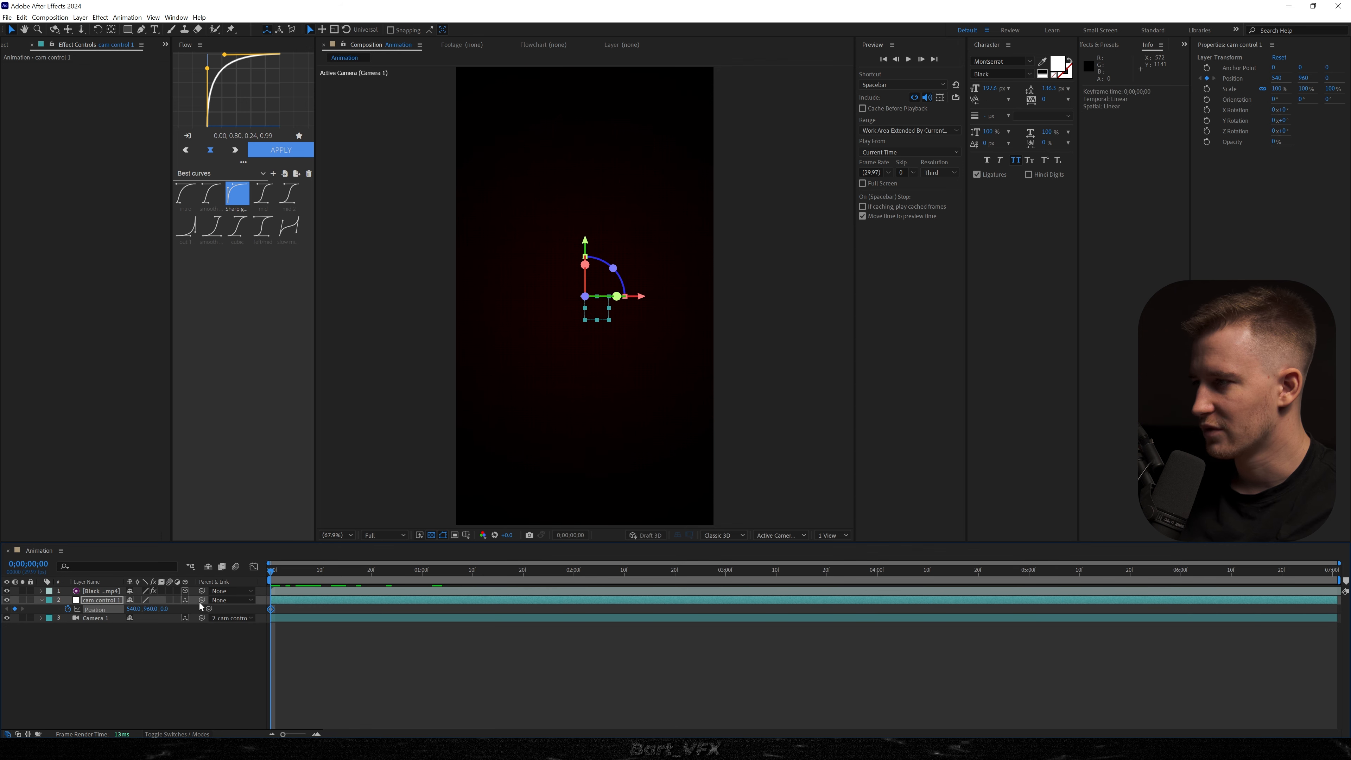
pyautogui.press('space')
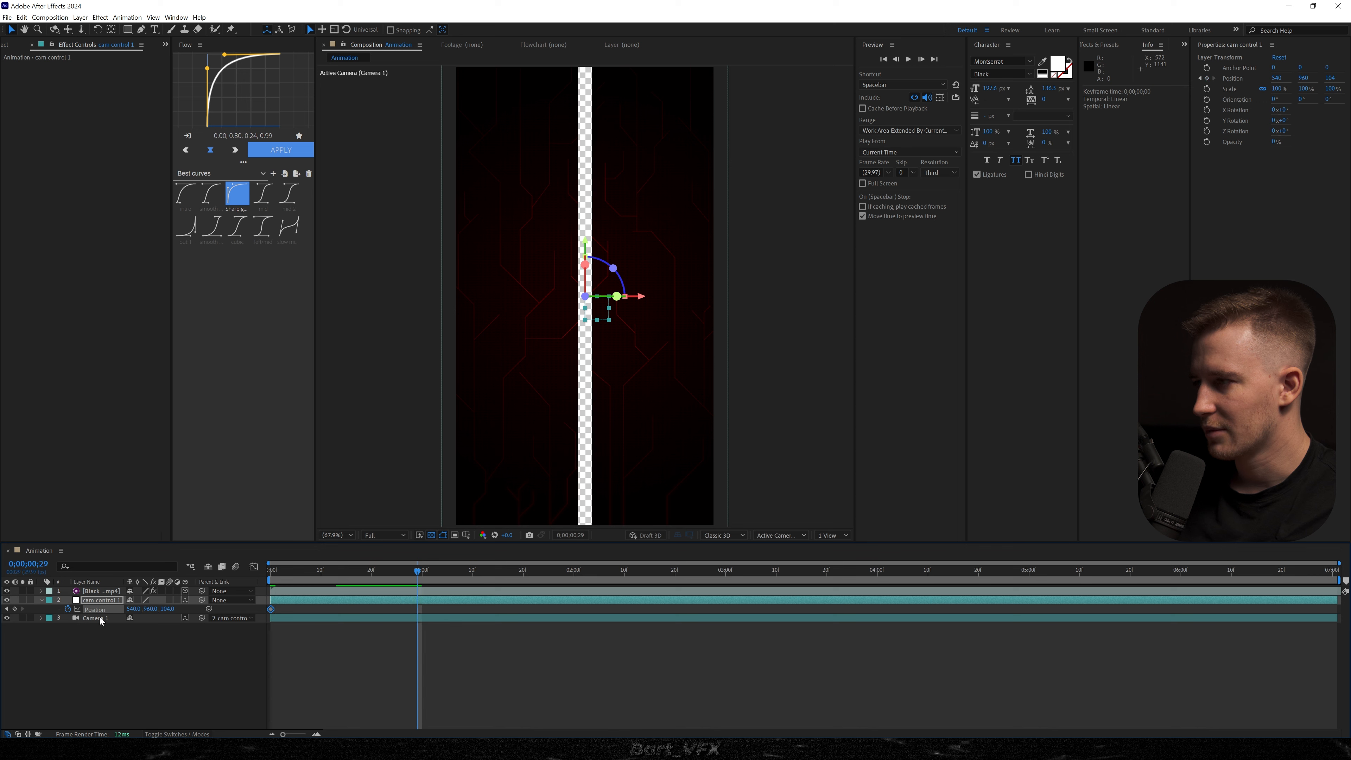
pyautogui.moveTo(167, 609); pyautogui.dragTo(125, 608)
pyautogui.moveTo(417, 608); pyautogui.dragTo(711, 608)
pyautogui.press('space')
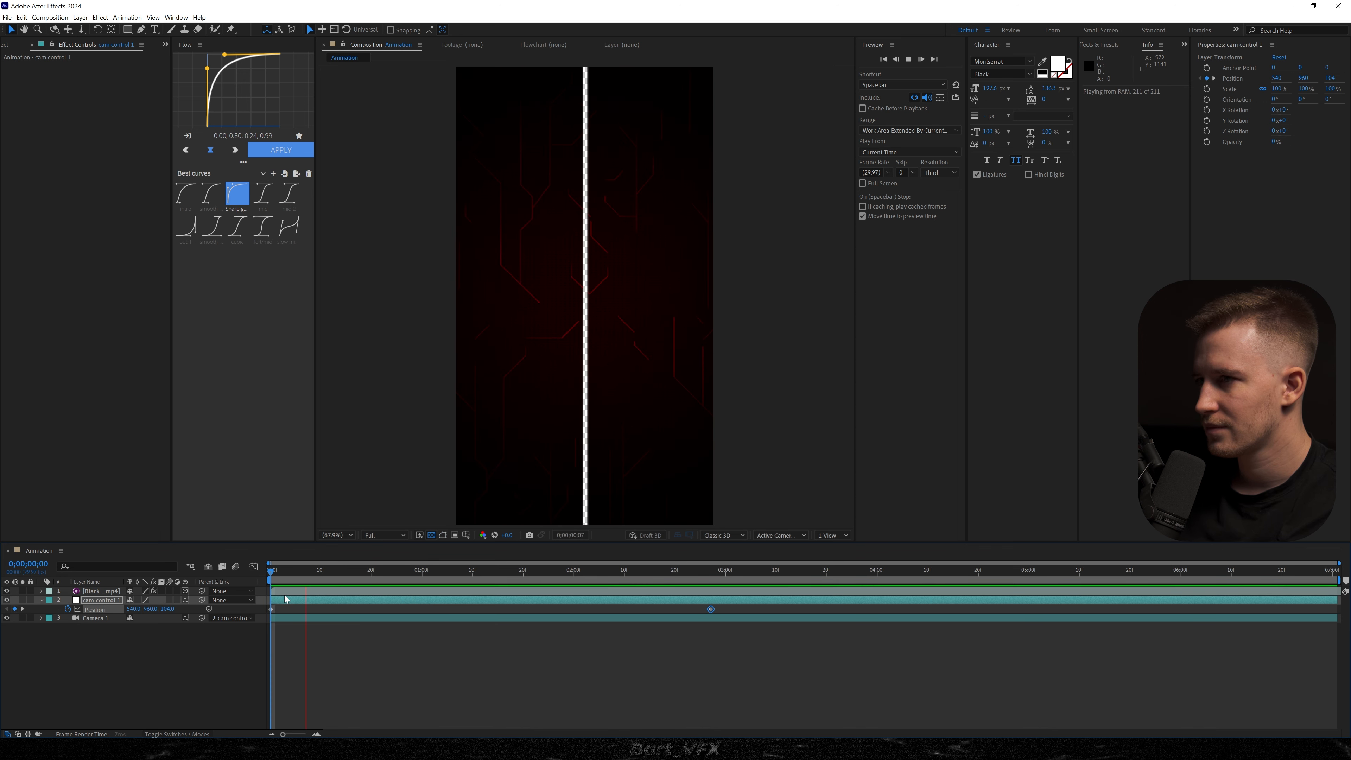
# Step: Scale the background clip up to about 106% so it overfills the frame
pyautogui.click(284, 593)
pyautogui.press('s')
pyautogui.moveTo(144, 601); pyautogui.dragTo(156, 602)
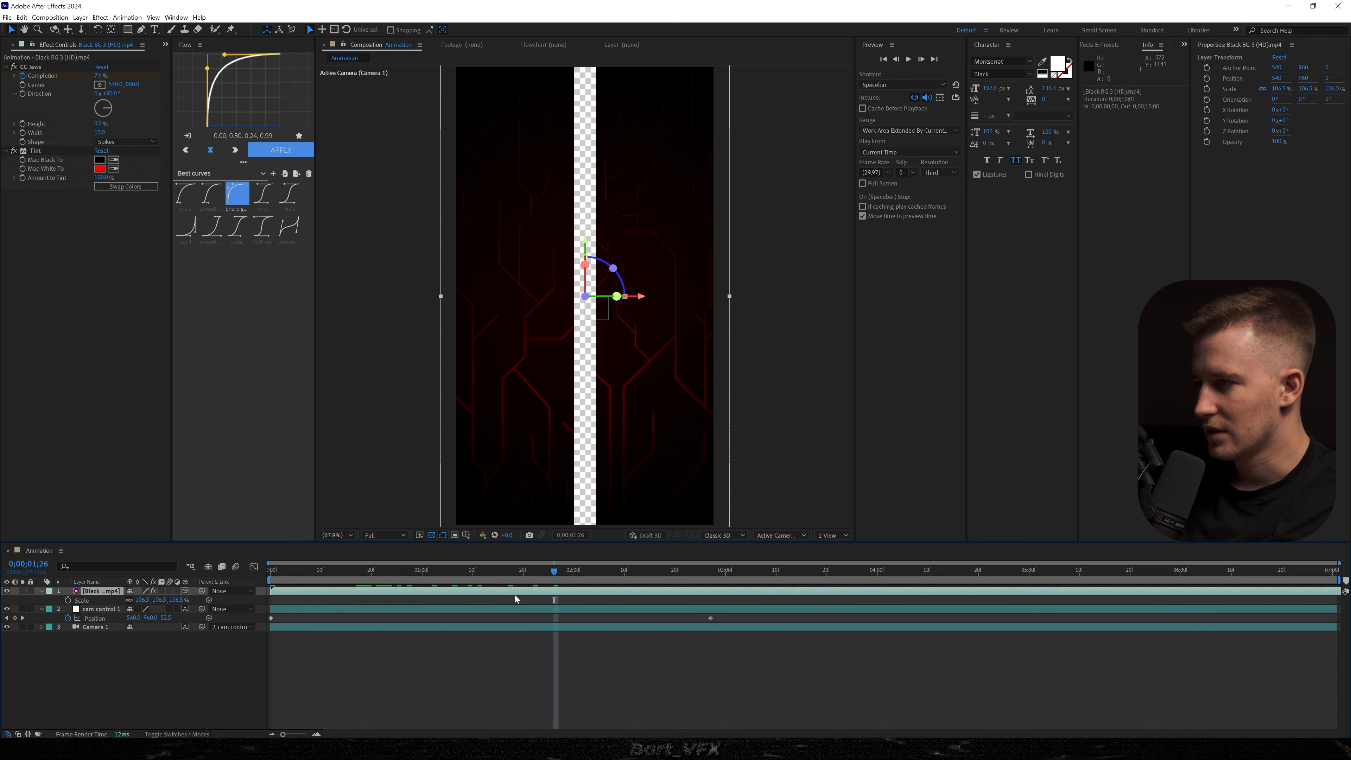
# Step: Add a 100% CC Jaws Completion keyframe at 0;00;01;27 and apply Easy Ease to the last two Completion keyframes
pyautogui.press('u')
pyautogui.press('pagedown')
pyautogui.moveTo(132, 609); pyautogui.dragTo(180, 607)
pyautogui.moveTo(583, 607); pyautogui.dragTo(463, 614)
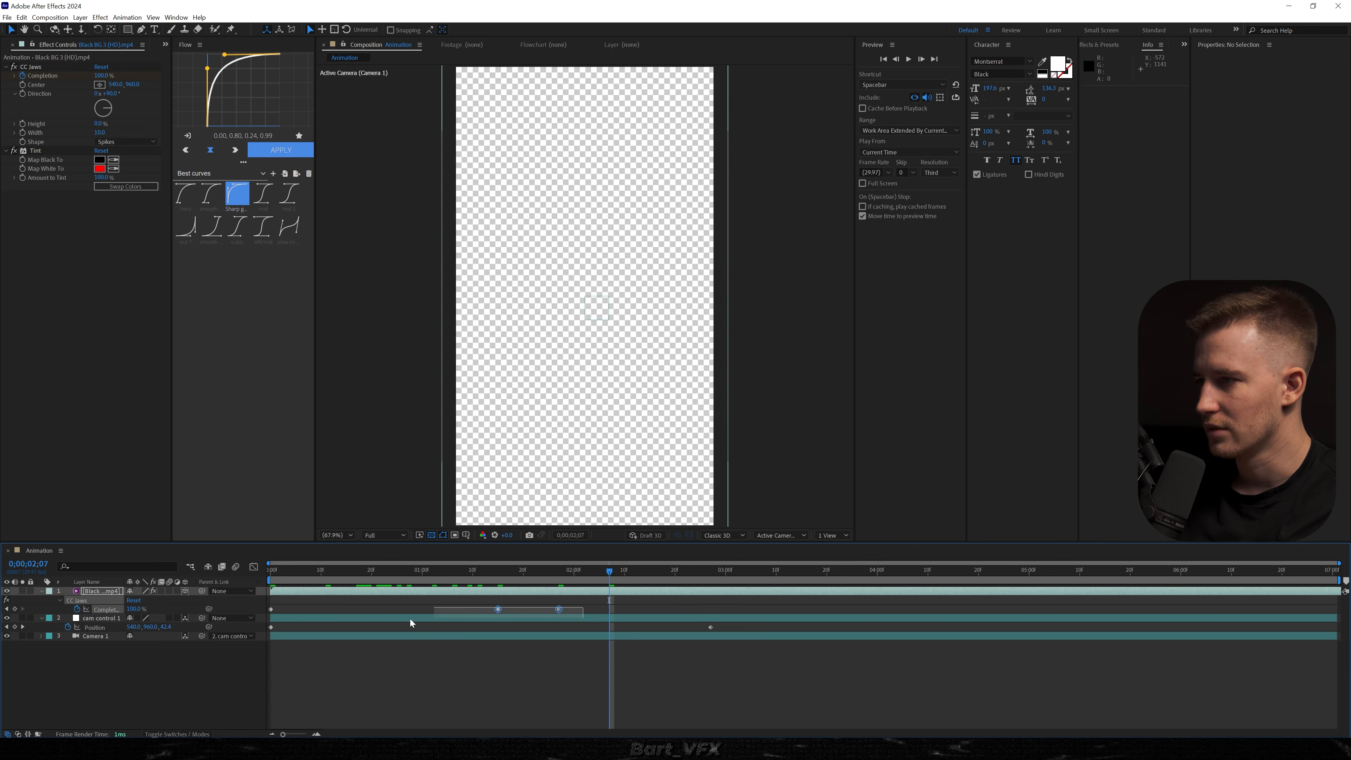
pyautogui.press('F9')
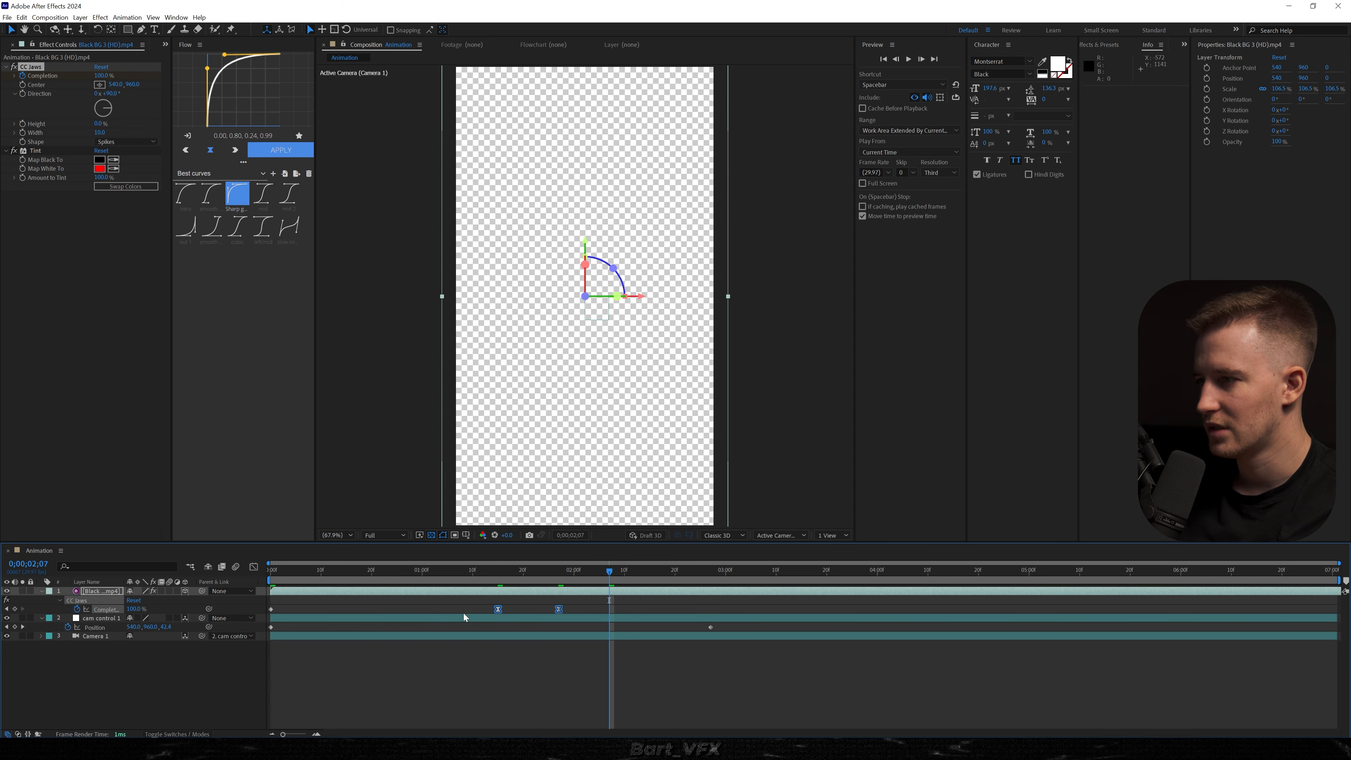
# Step: Reshape the Completion speed curve between the last two keyframes in the Graph Editor for a sharper opening
pyautogui.hotkey('shift', 'F3')
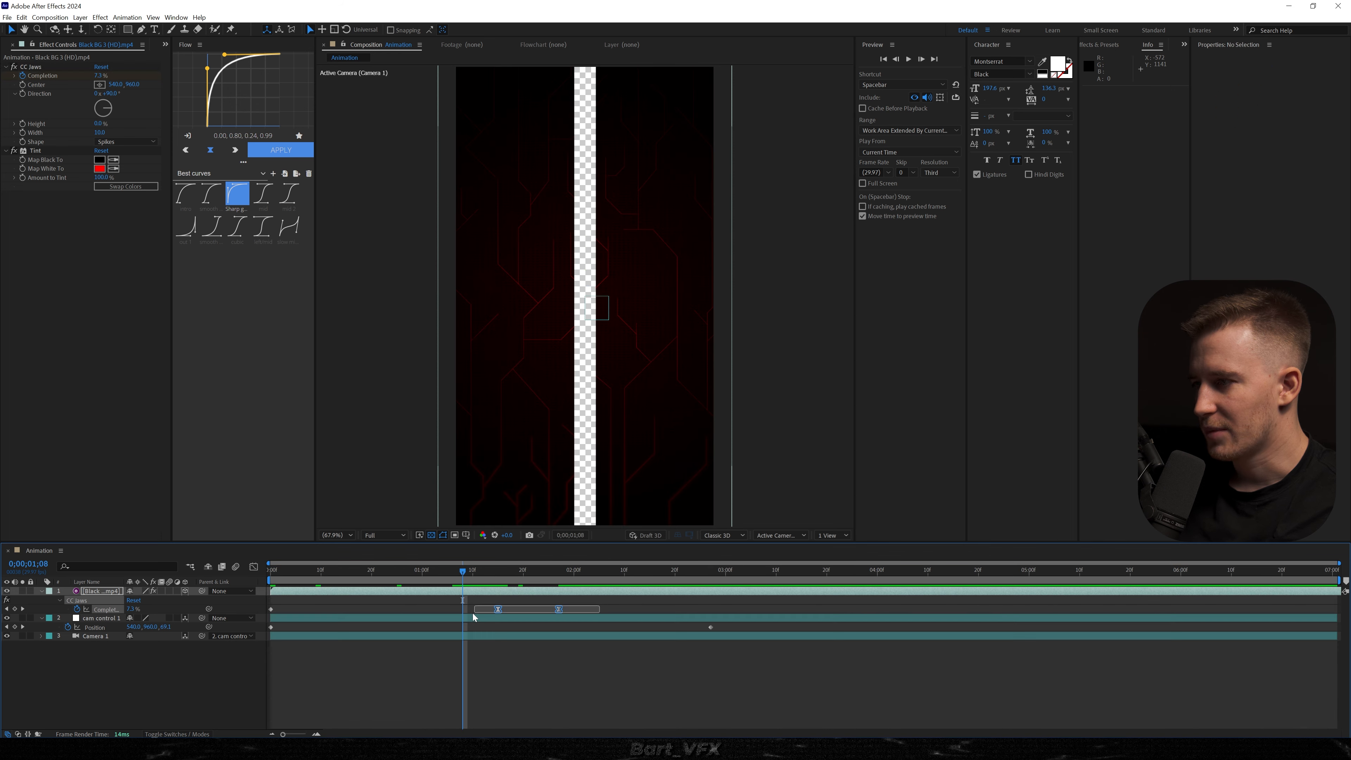
pyautogui.hotkey('shift', 'F3')
pyautogui.click(498, 680)
pyautogui.moveTo(522, 680); pyautogui.dragTo(511, 681)
pyautogui.hotkey('shift', 'F3')
pyautogui.press('k')
# Step: Switch to the value graph, ease the first two Completion keyframes with a nearly straight slow segment, and preview from the start
pyautogui.click(415, 681)
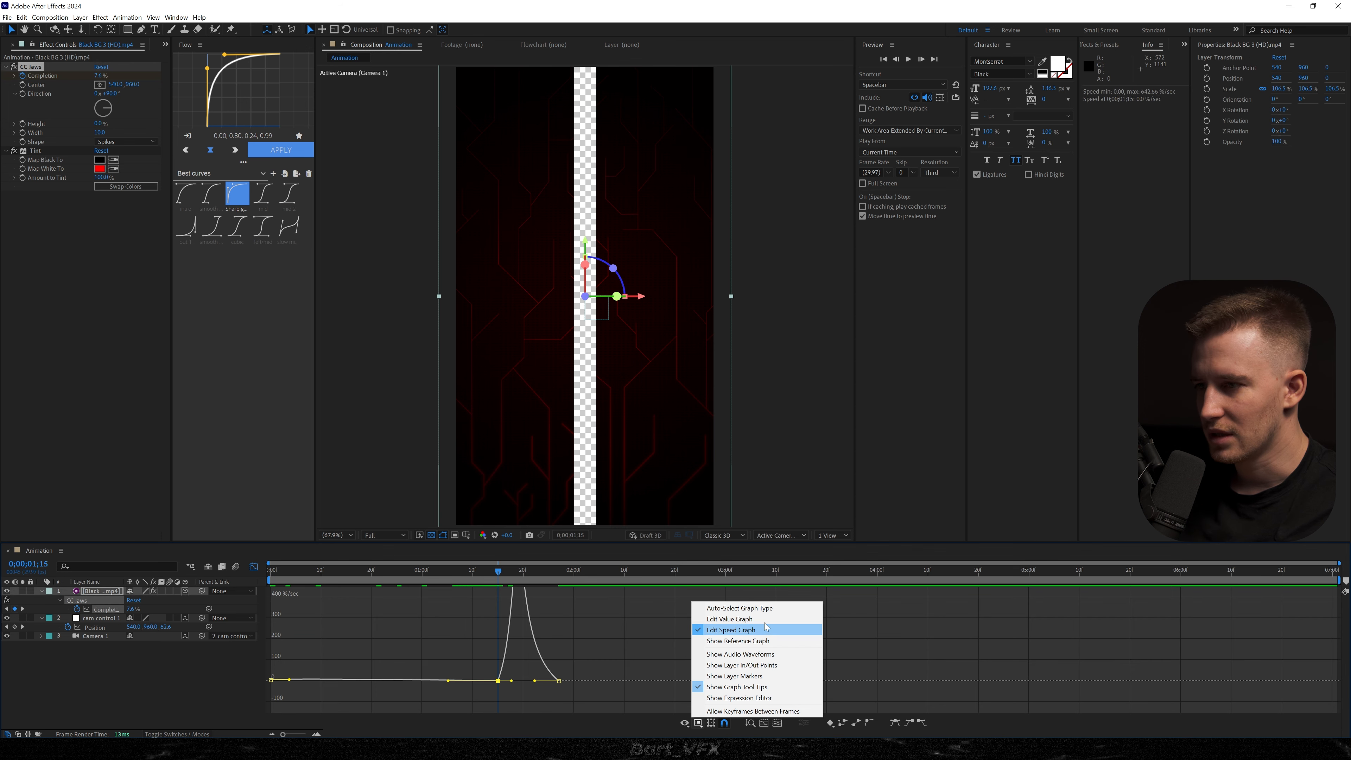
pyautogui.click(745, 619)
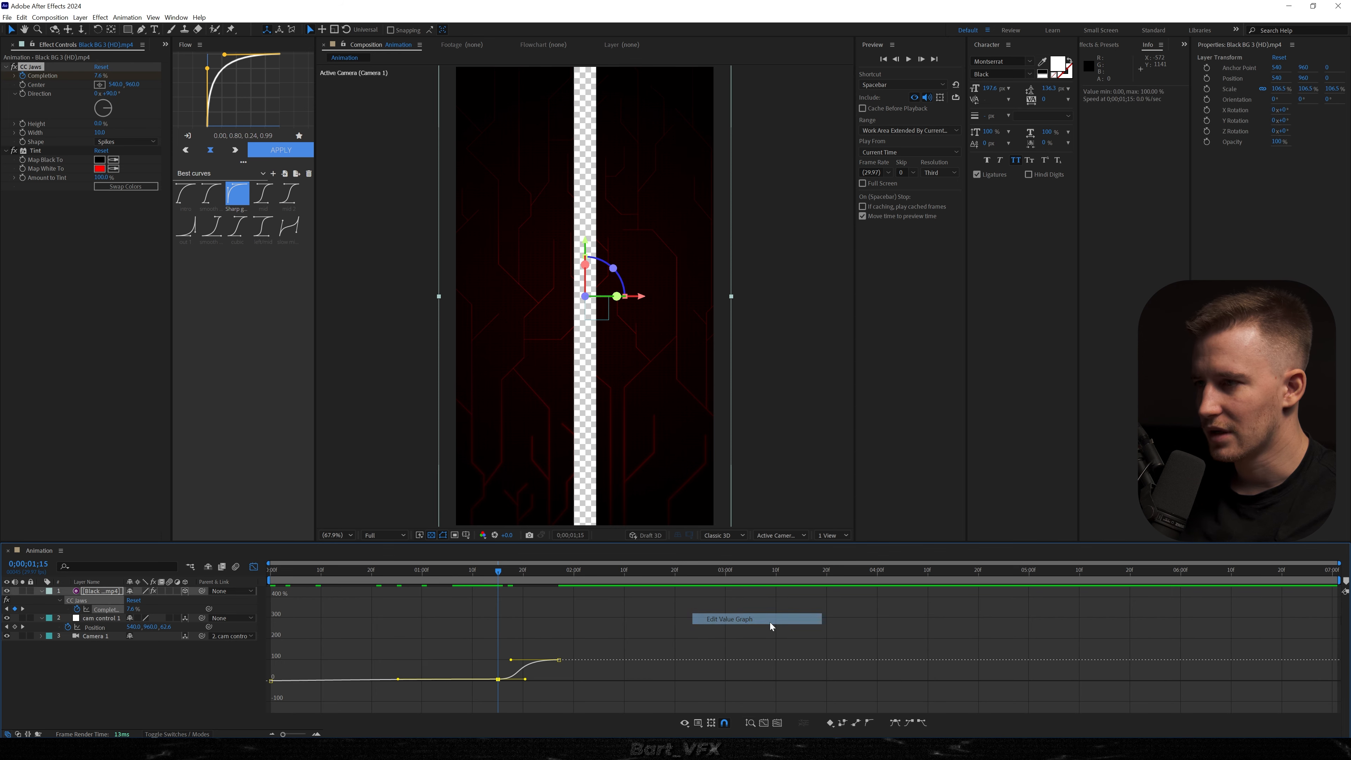
pyautogui.moveTo(345, 646); pyautogui.dragTo(247, 708)
pyautogui.press('F9')
pyautogui.moveTo(407, 687); pyautogui.dragTo(345, 690)
pyautogui.moveTo(364, 571); pyautogui.dragTo(271, 571)
pyautogui.press('space')
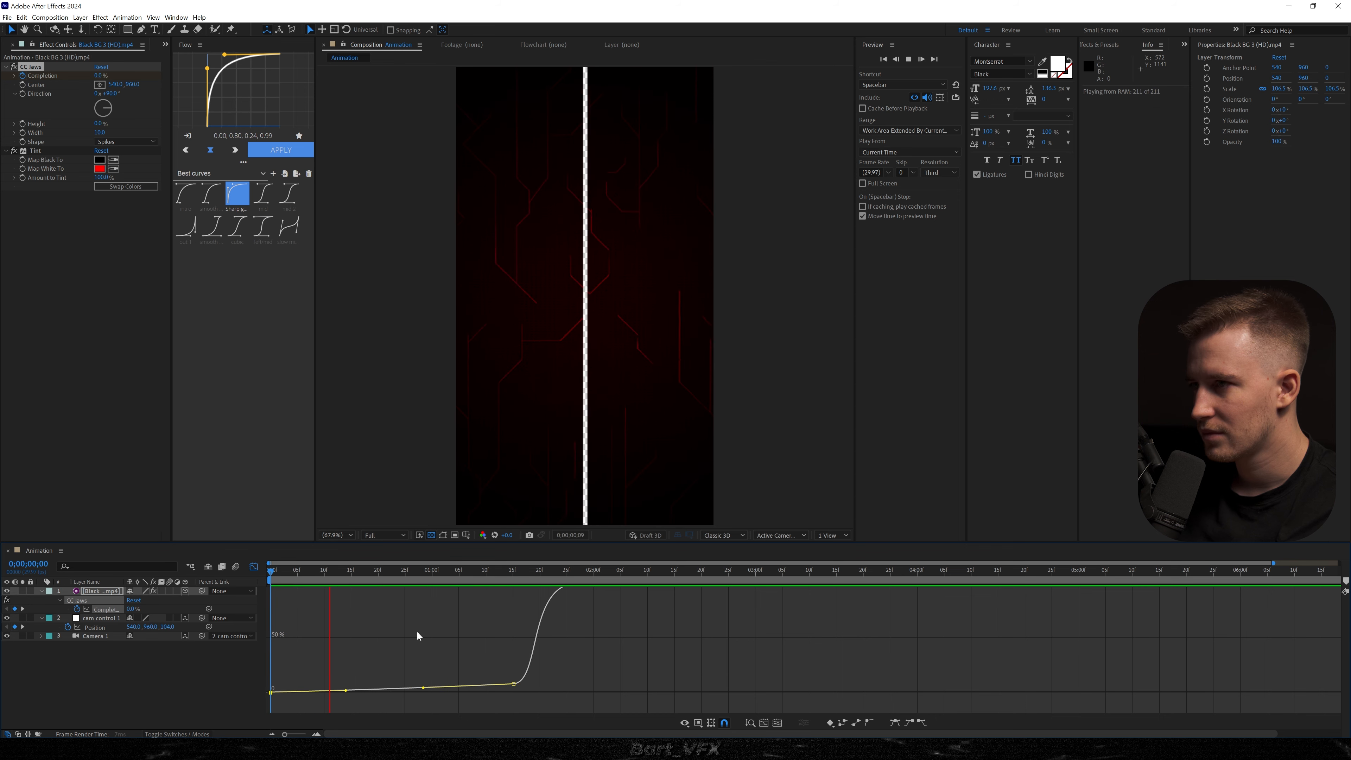
# Step: Add a solid layer named Black BG, place it directly beneath the circuit background clip, and preview the opening
pyautogui.press('space')
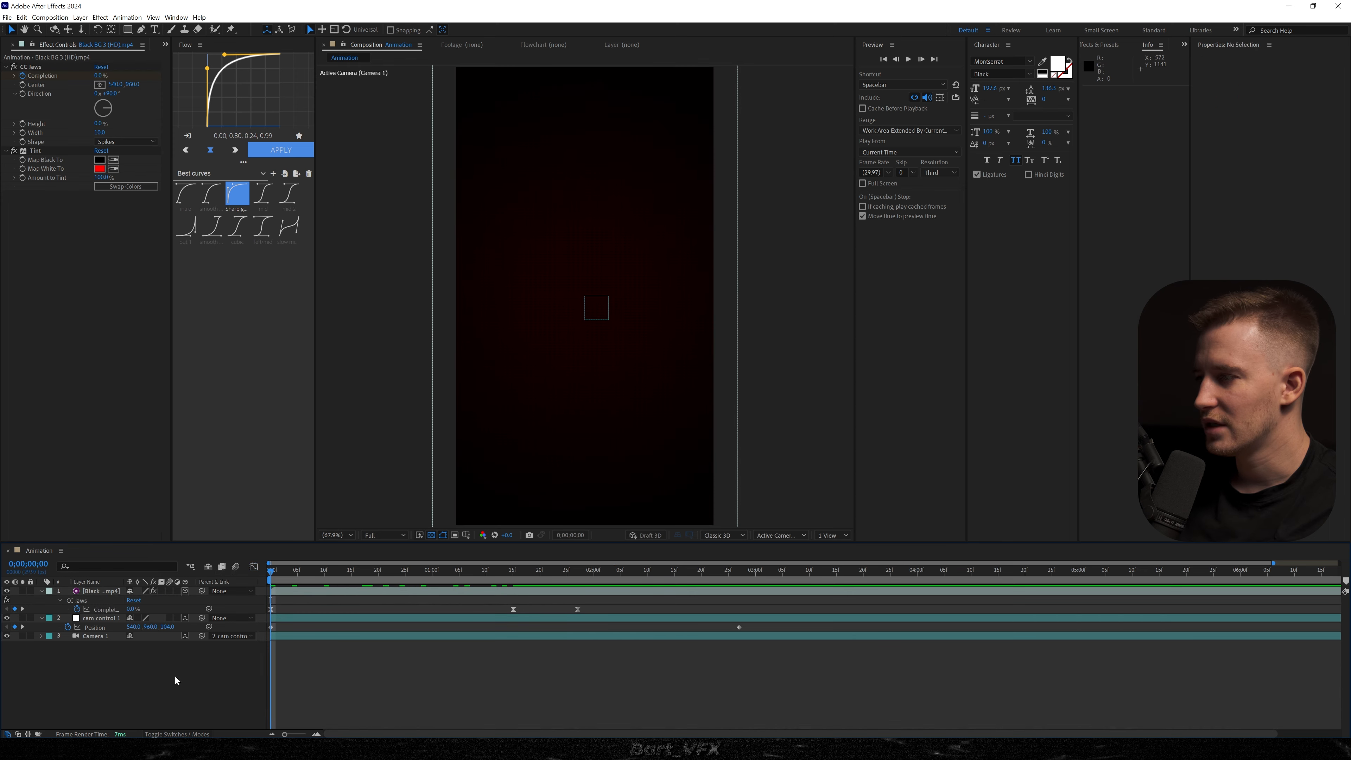
pyautogui.rightClick(176, 680)
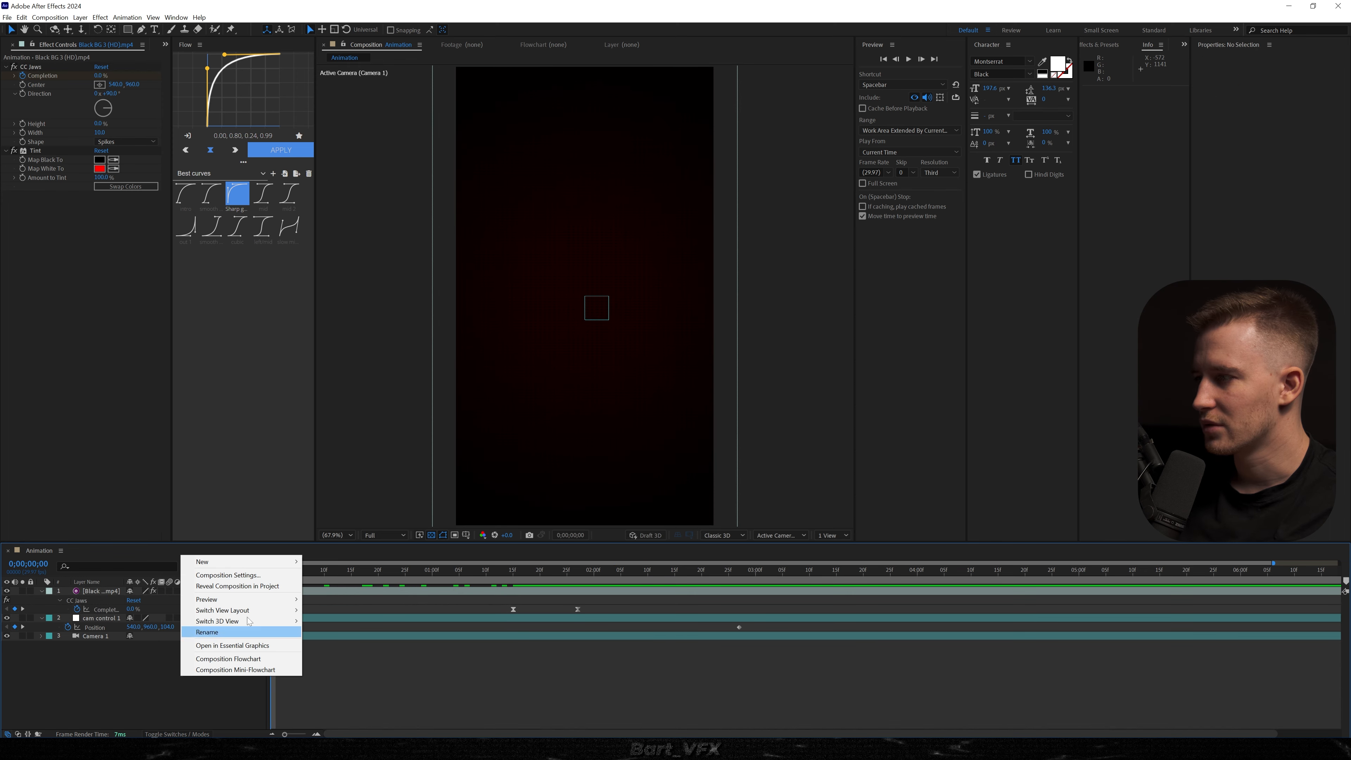
pyautogui.moveTo(277, 561)
pyautogui.click(324, 585)
pyautogui.write('Black BG')
pyautogui.press('Return')
pyautogui.moveTo(96, 592); pyautogui.dragTo(97, 608)
pyautogui.press('space')
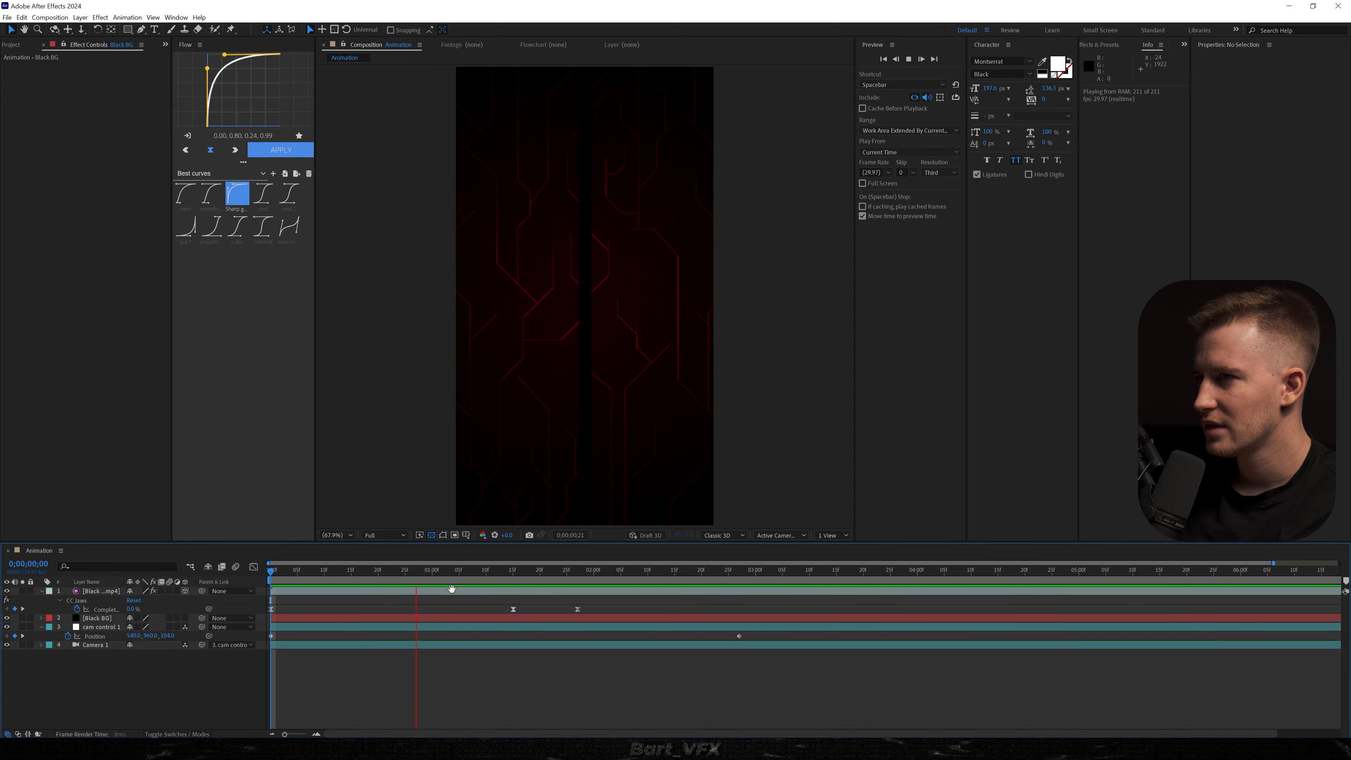
pyautogui.press('space')
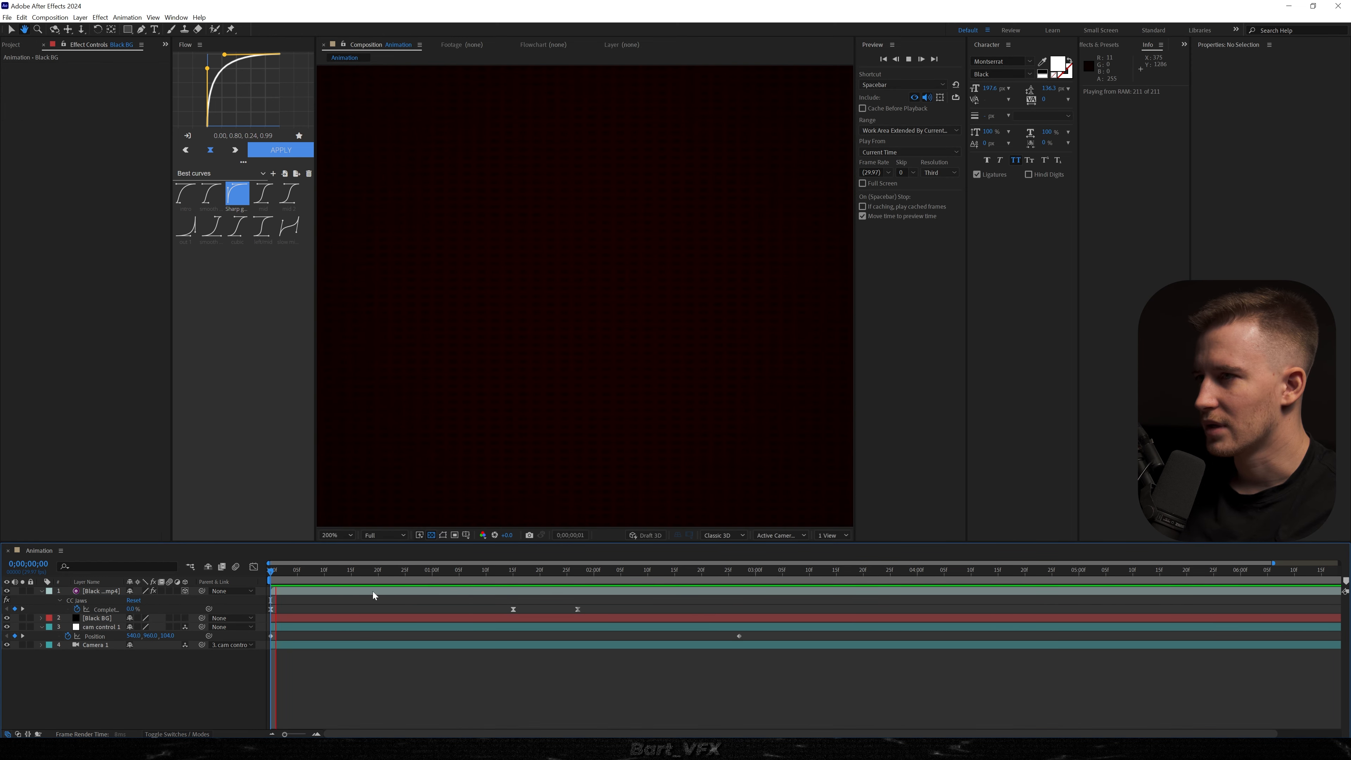
pyautogui.press('space')
pyautogui.press('space')
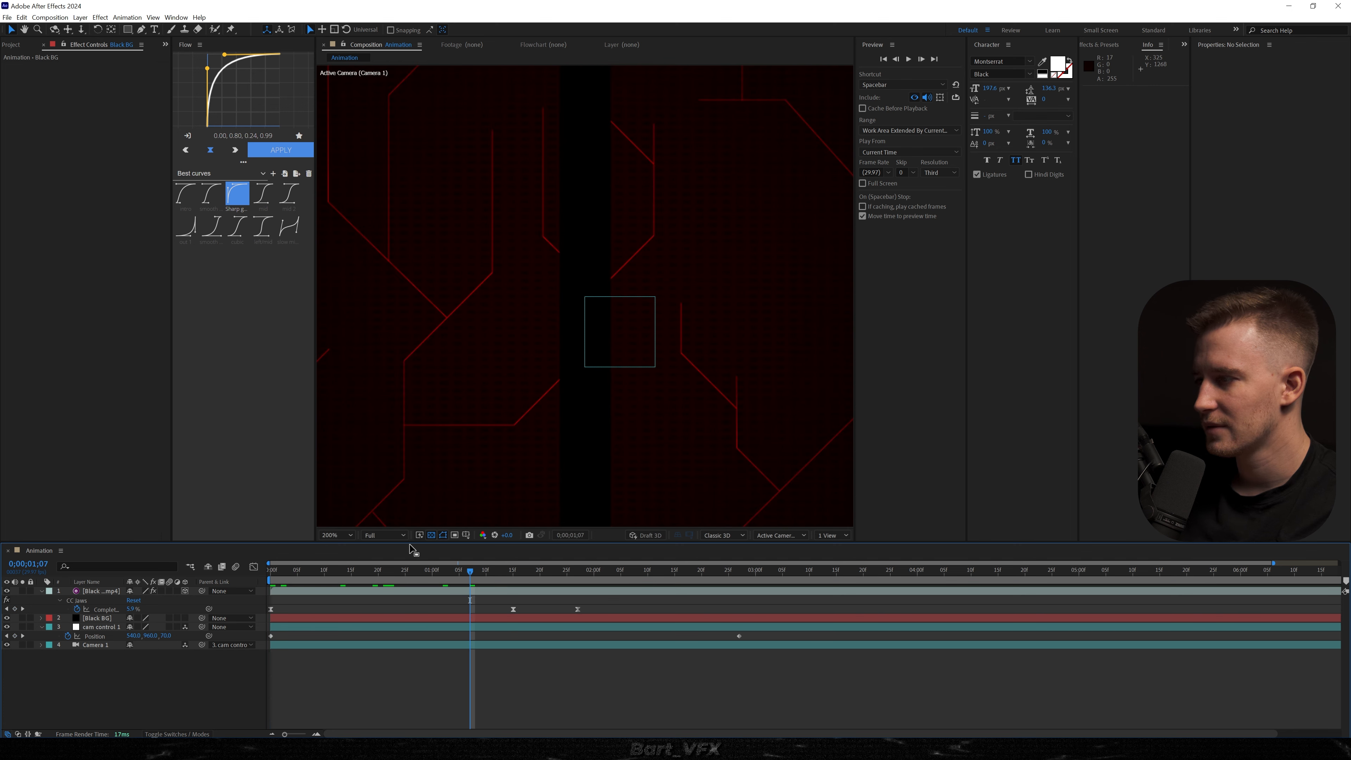
# Step: Add the text "subscribe" in the middle of the composition and reduce its font size to about 124 px
pyautogui.hotkey('ctrl', 't')
pyautogui.click(513, 307)
pyautogui.write('su')
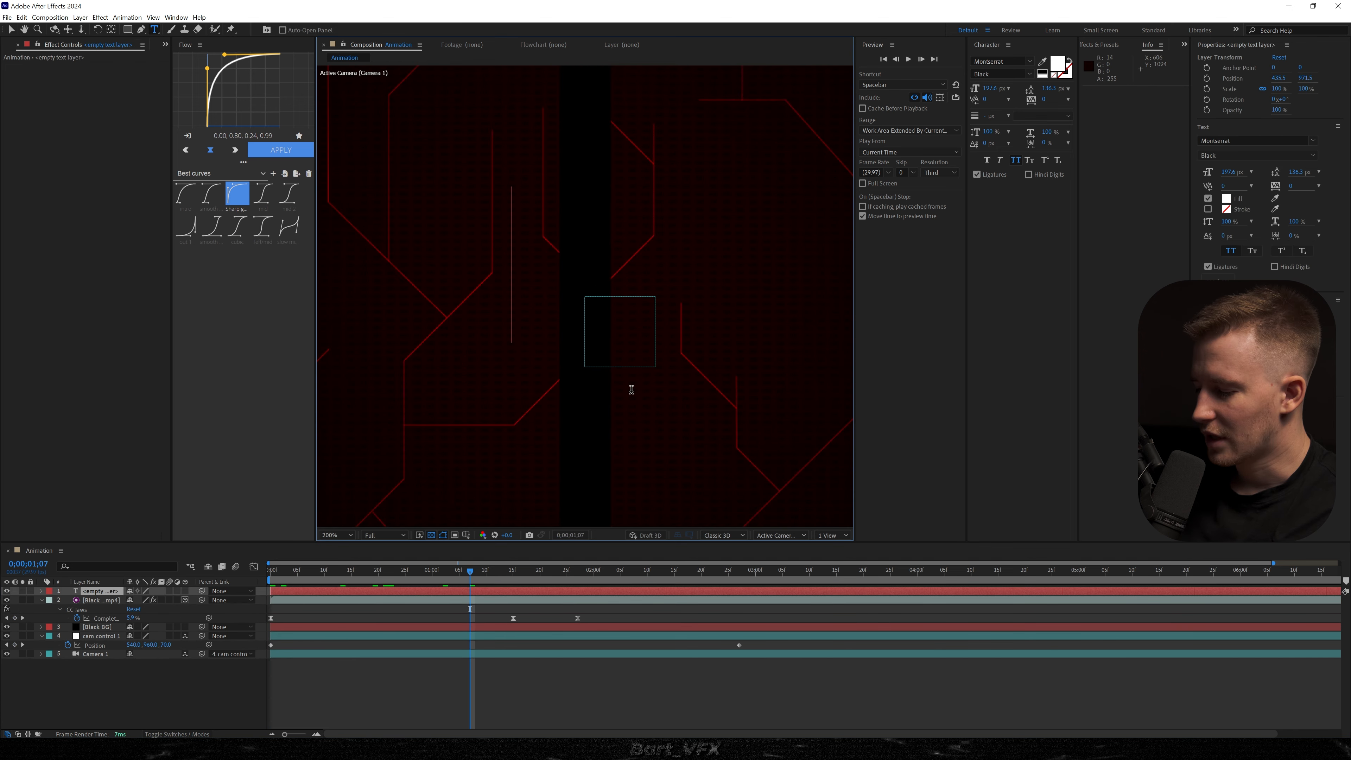
pyautogui.write('bsc')
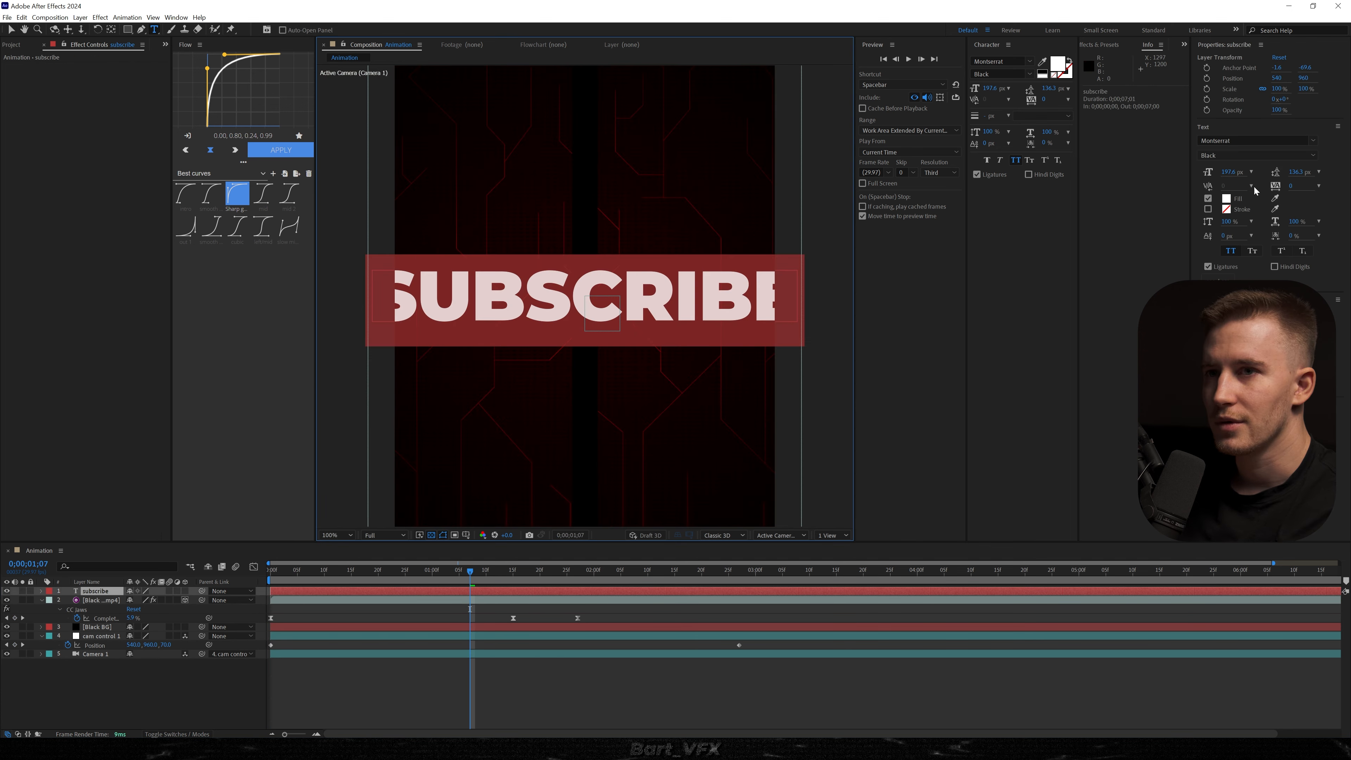
pyautogui.moveTo(1232, 173); pyautogui.dragTo(1194, 175)
pyautogui.press('Escape')
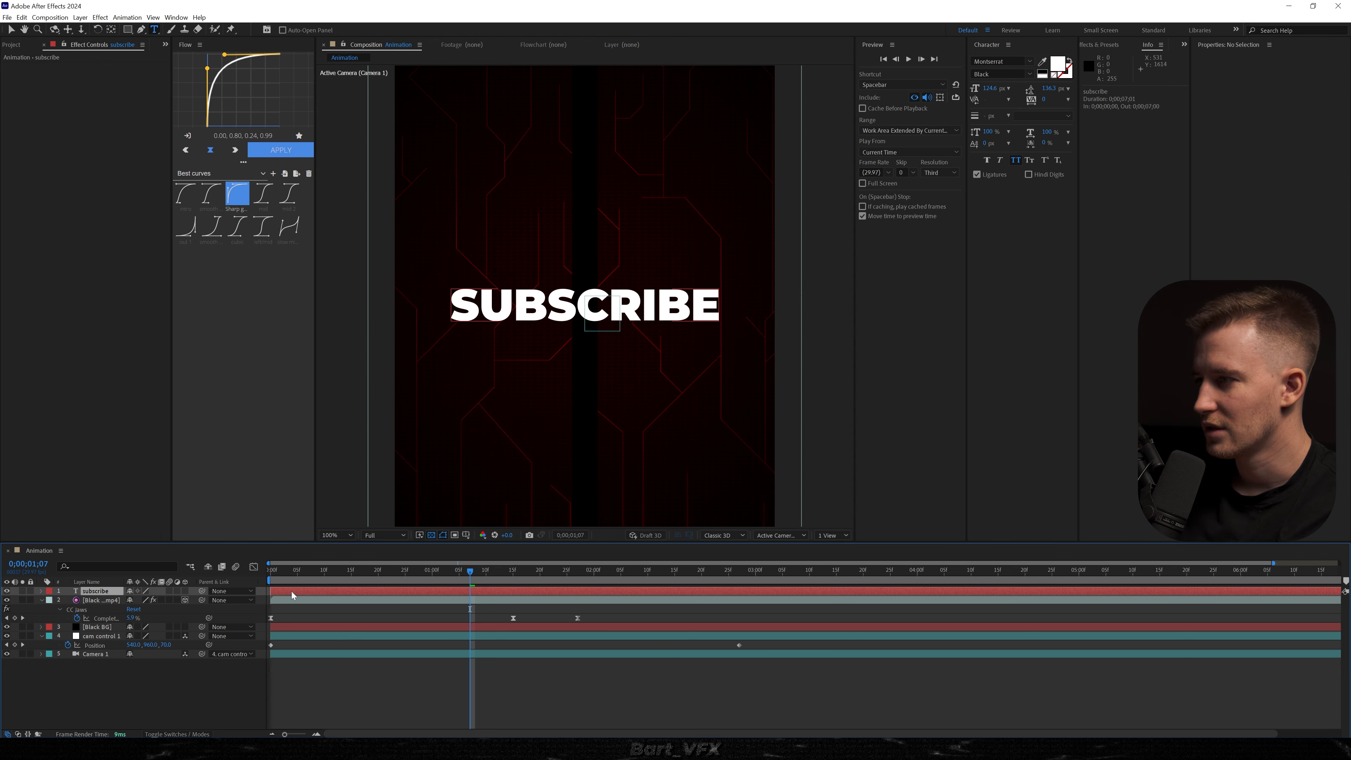
# Step: Make the subscribe text a 3D layer beneath the circuit clip and apply the Shine effect to it
pyautogui.click(185, 591)
pyautogui.moveTo(123, 593); pyautogui.dragTo(96, 604)
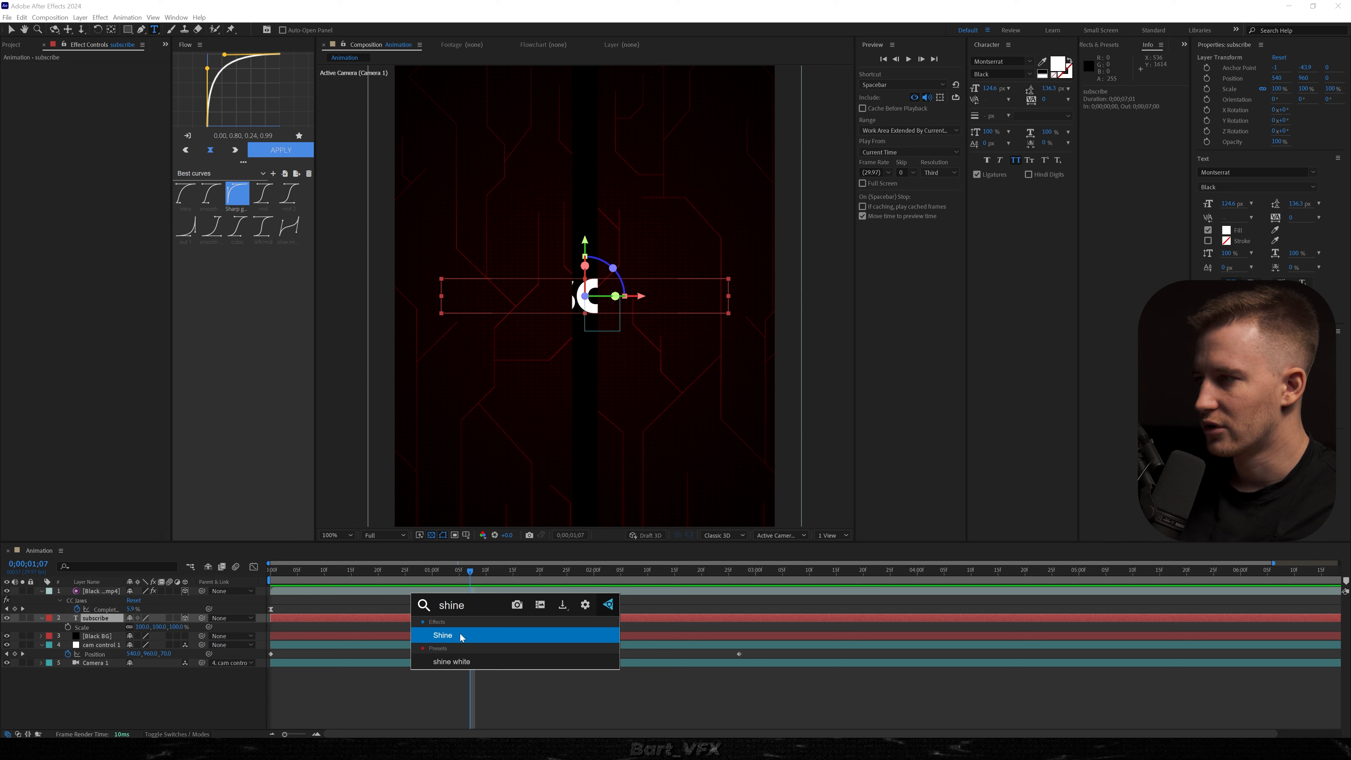
pyautogui.click(462, 637)
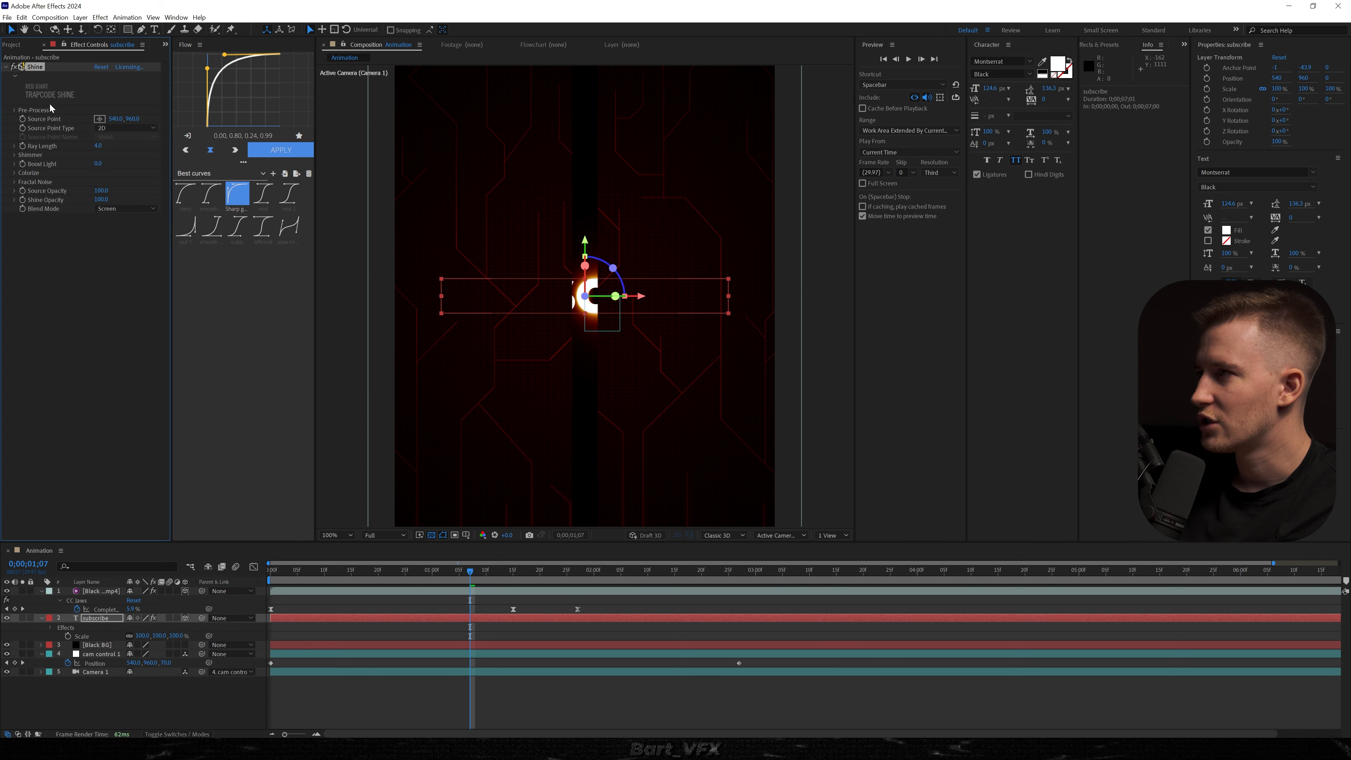
# Step: Preview the shining text behind the opening and set the preview resolution to Full
pyautogui.press('space')
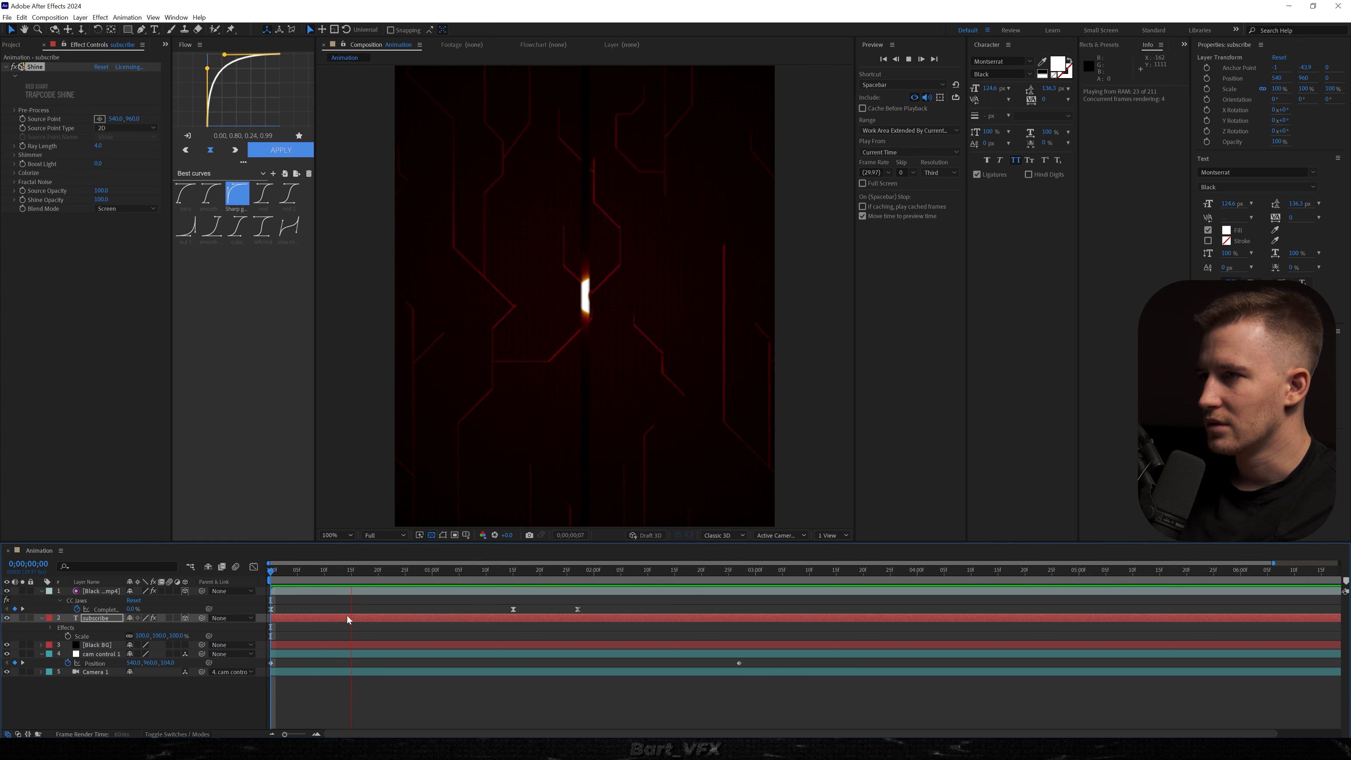
pyautogui.press('space')
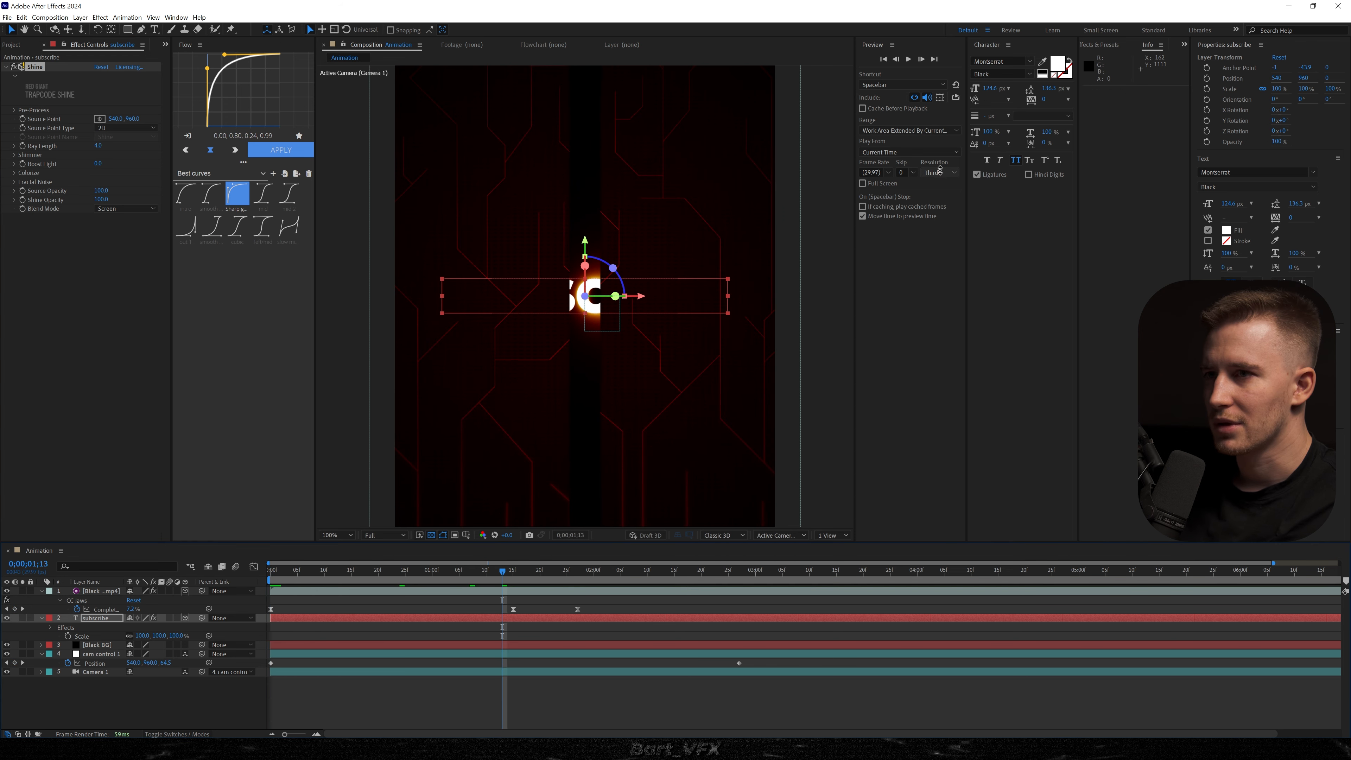
pyautogui.press('space')
pyautogui.click(502, 570)
pyautogui.click(404, 617)
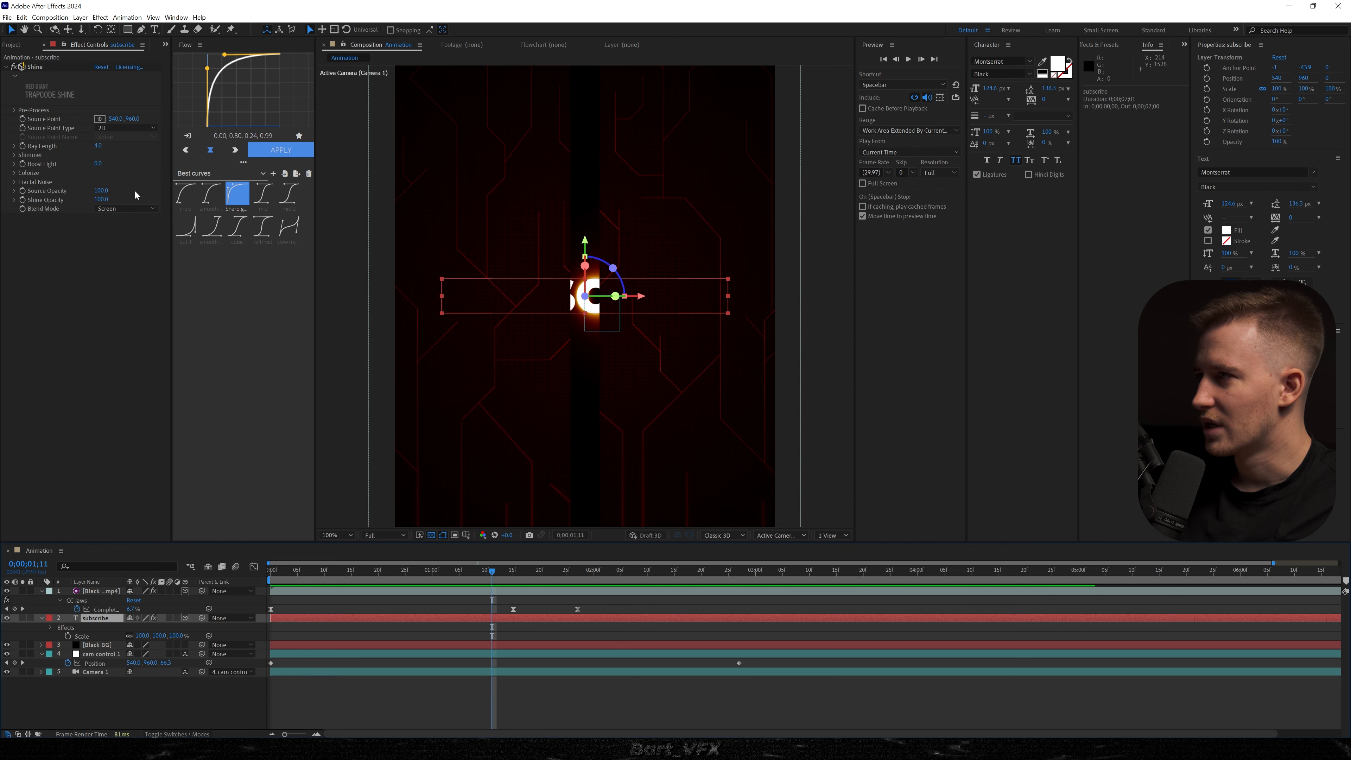
# Step: Set the Shine Ray Length to 8 and add a Source Point keyframe of about 540, 710 at 0;00;00;22
pyautogui.moveTo(97, 145); pyautogui.dragTo(127, 145)
pyautogui.moveTo(131, 119); pyautogui.dragTo(119, 119)
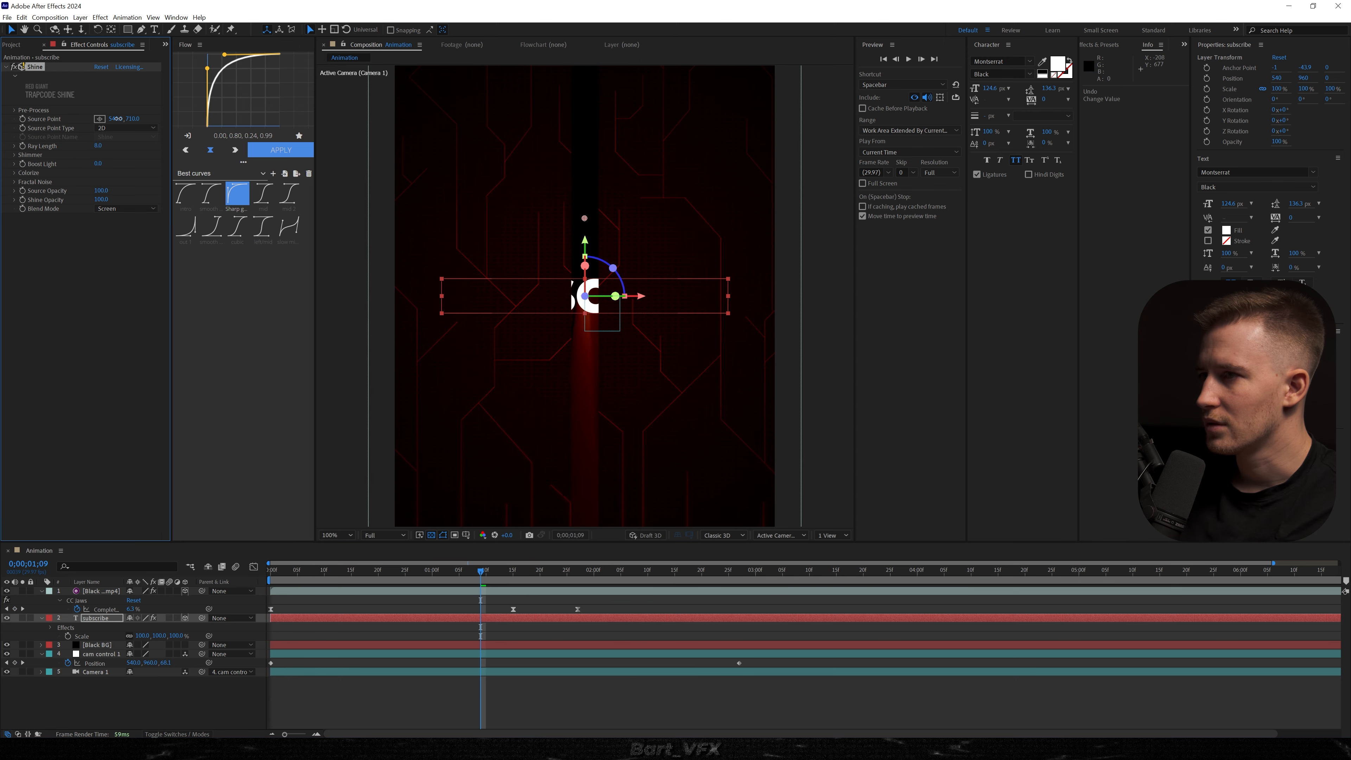
pyautogui.click(22, 119)
pyautogui.press('u')
pyautogui.moveTo(480, 633); pyautogui.dragTo(390, 635)
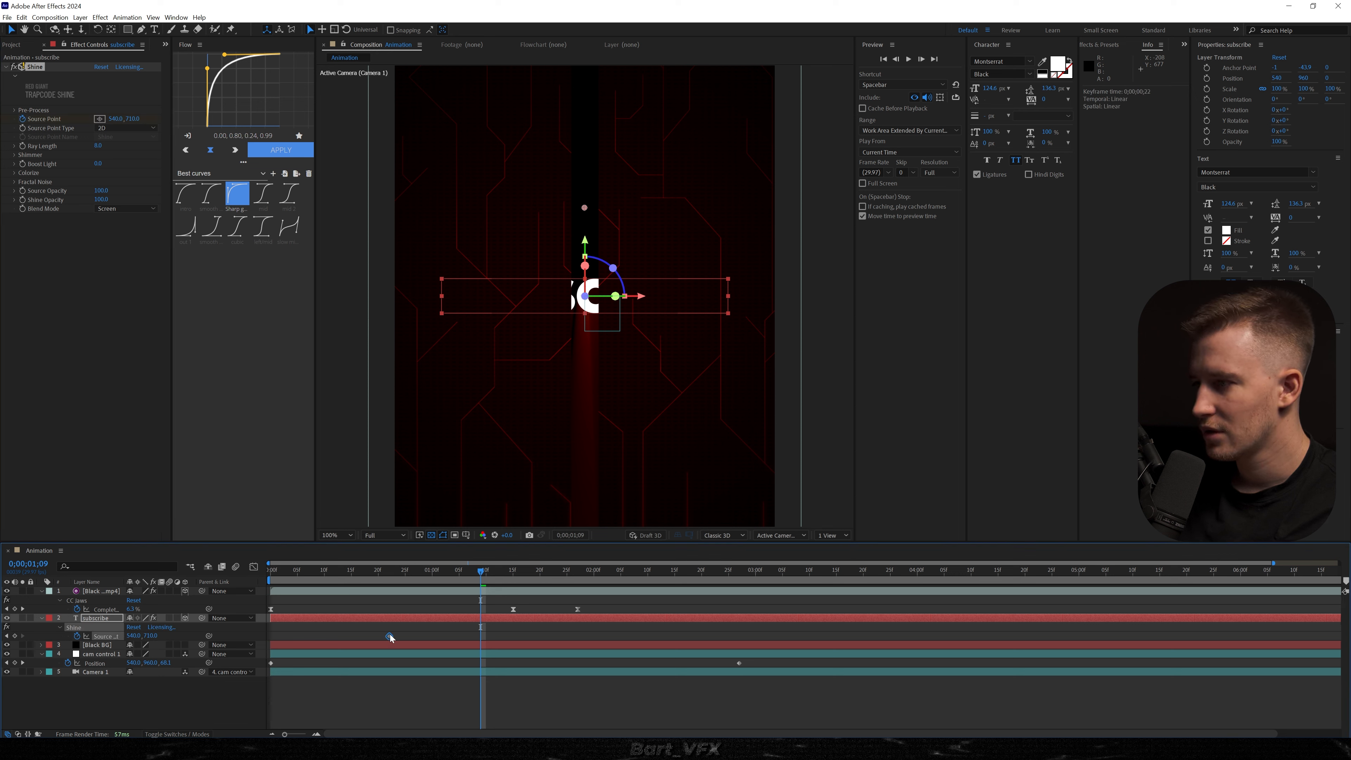
# Step: Reset the Shine Source Point at 0;00;01;09 to create a second keyframe, and preview the light movement
pyautogui.rightClick(130, 119)
pyautogui.click(153, 206)
pyautogui.click(384, 570)
pyautogui.press('space')
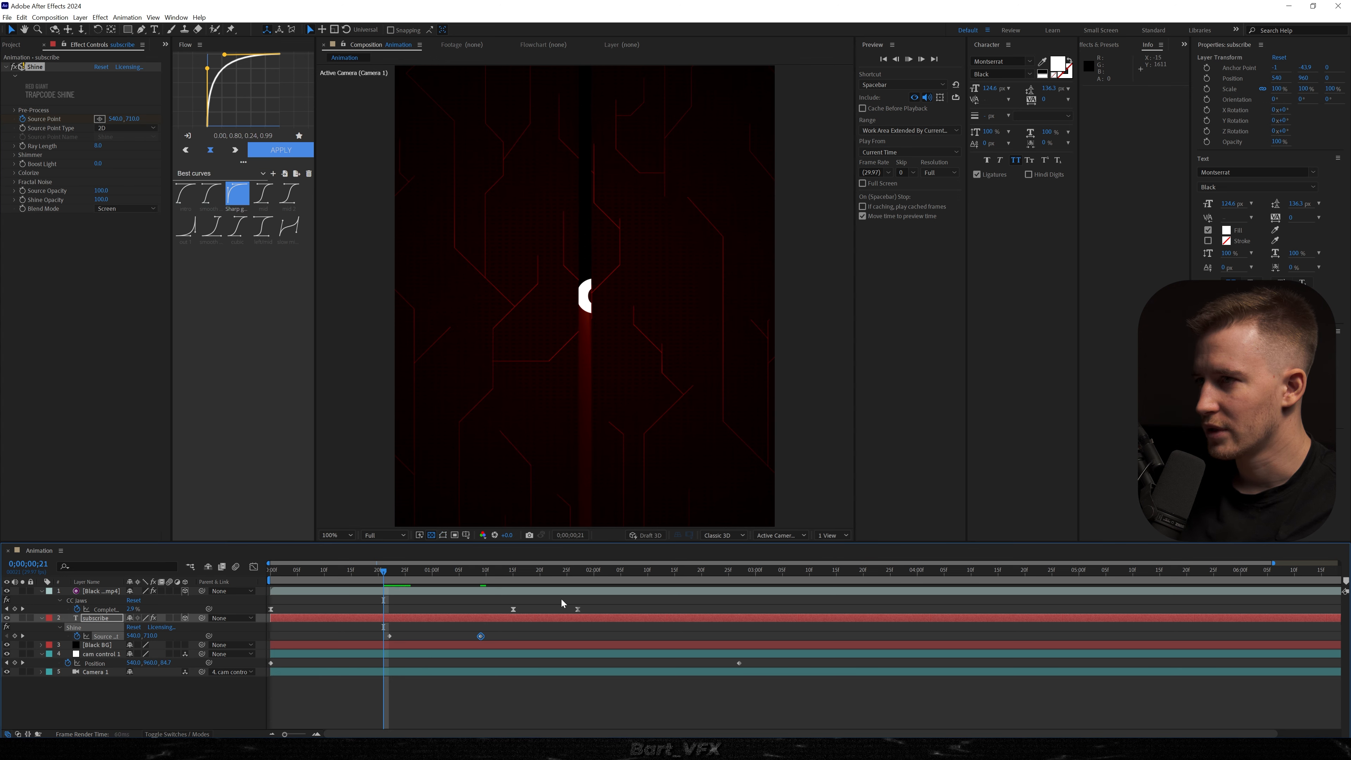
# Step: Spread the two Source Point keyframes to about 0;00;00;03 and the last Completion keyframe's time, checking the result in the timeline
pyautogui.moveTo(480, 636); pyautogui.dragTo(729, 636)
pyautogui.moveTo(388, 636); pyautogui.dragTo(287, 636)
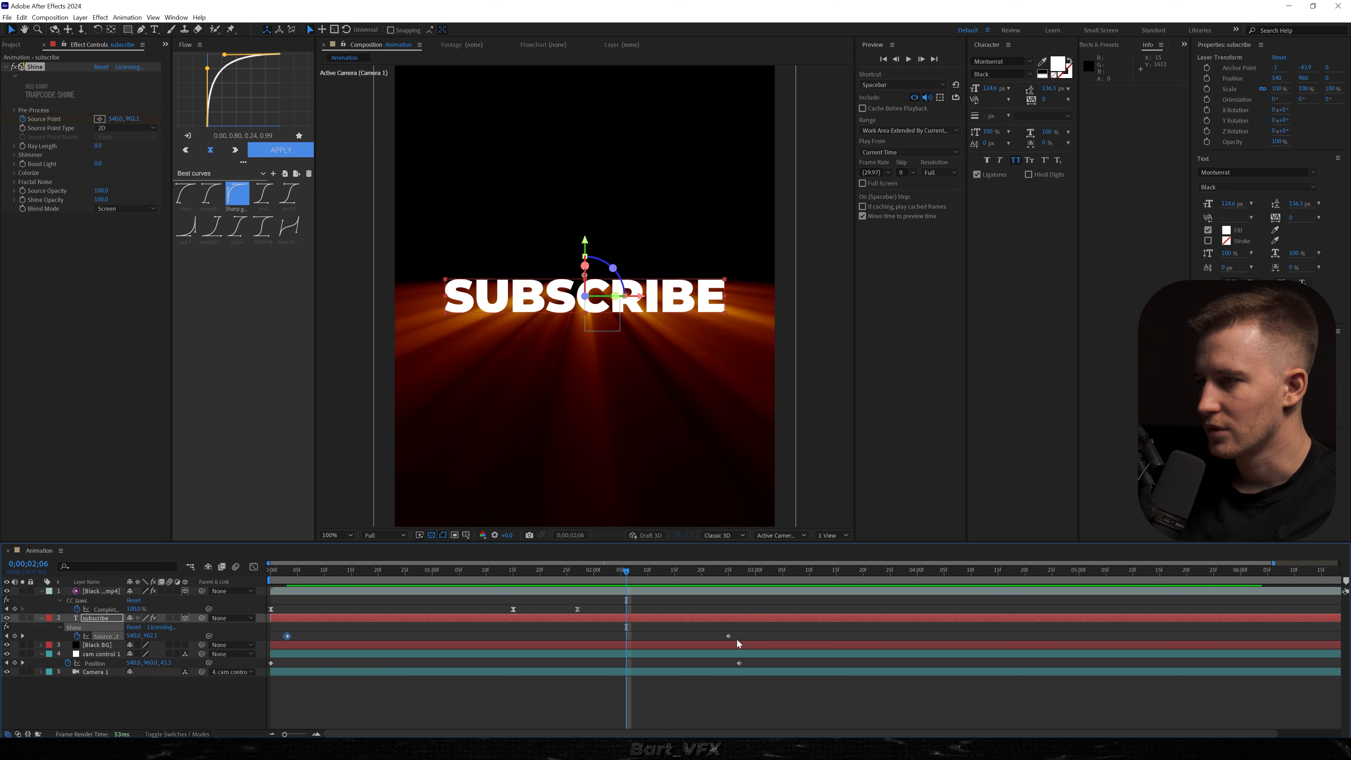
pyautogui.moveTo(728, 636); pyautogui.dragTo(578, 636)
pyautogui.moveTo(521, 571); pyautogui.dragTo(264, 570)
# Step: Ease both Source Point keyframes, shape their speed curve for a fast start and long slowdown, and preview from the beginning
pyautogui.moveTo(596, 640); pyautogui.dragTo(277, 630)
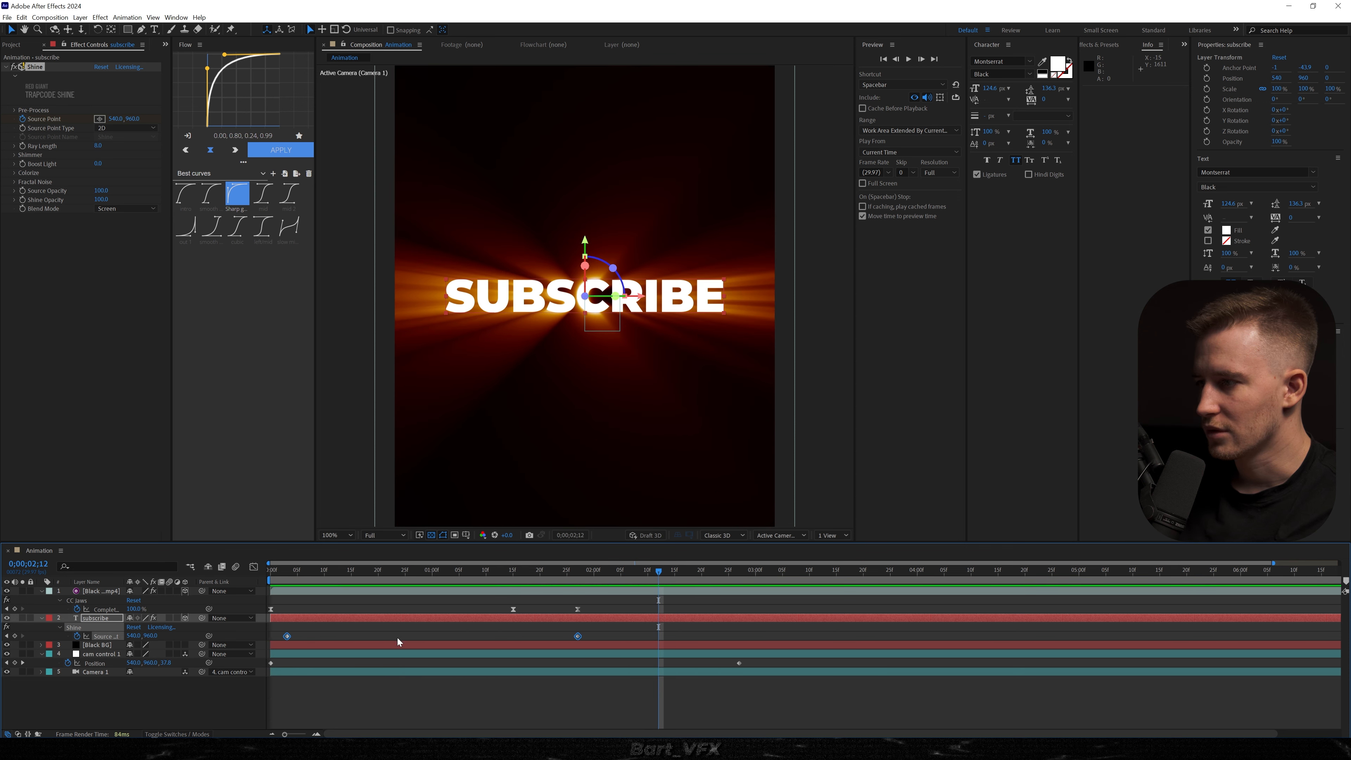
pyautogui.hotkey('shift', 'F3')
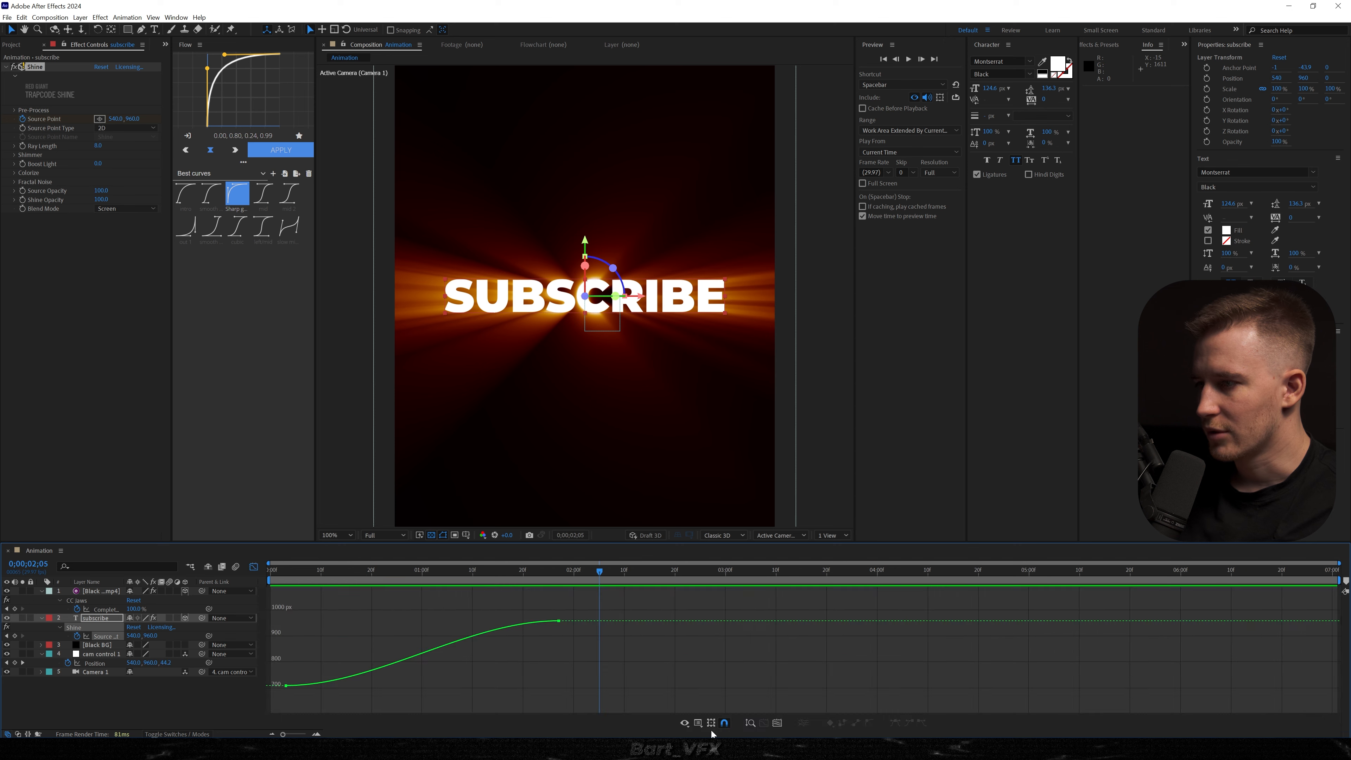
pyautogui.click(685, 723)
pyautogui.click(732, 631)
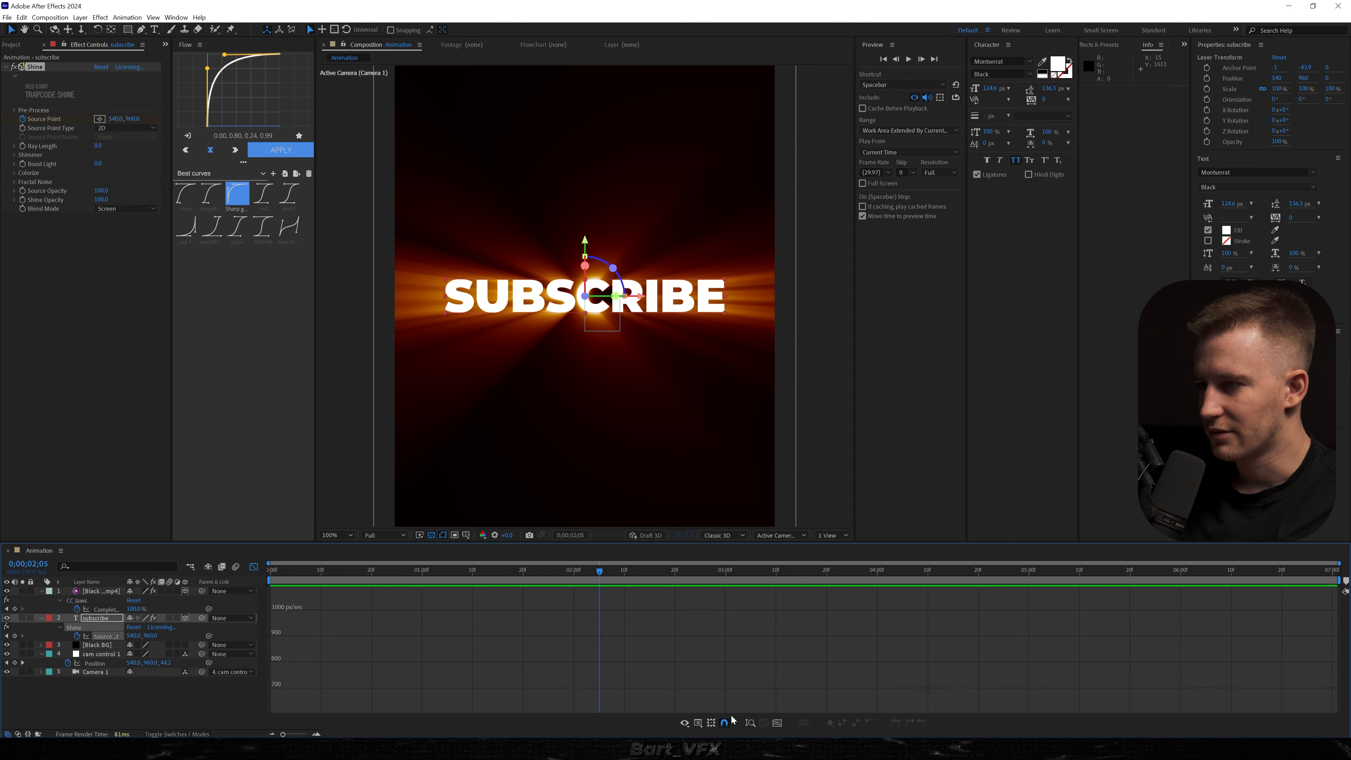
pyautogui.press('Home')
pyautogui.press('space')
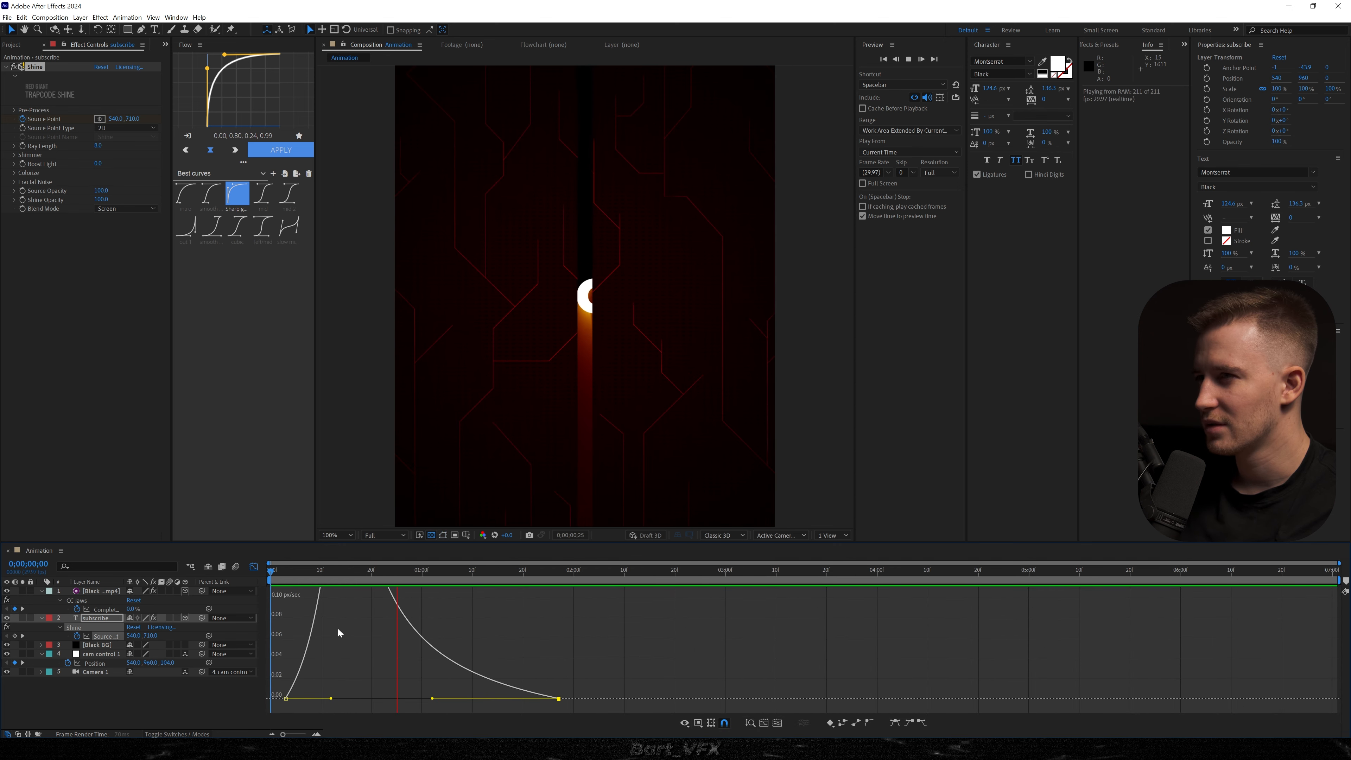
pyautogui.press('space')
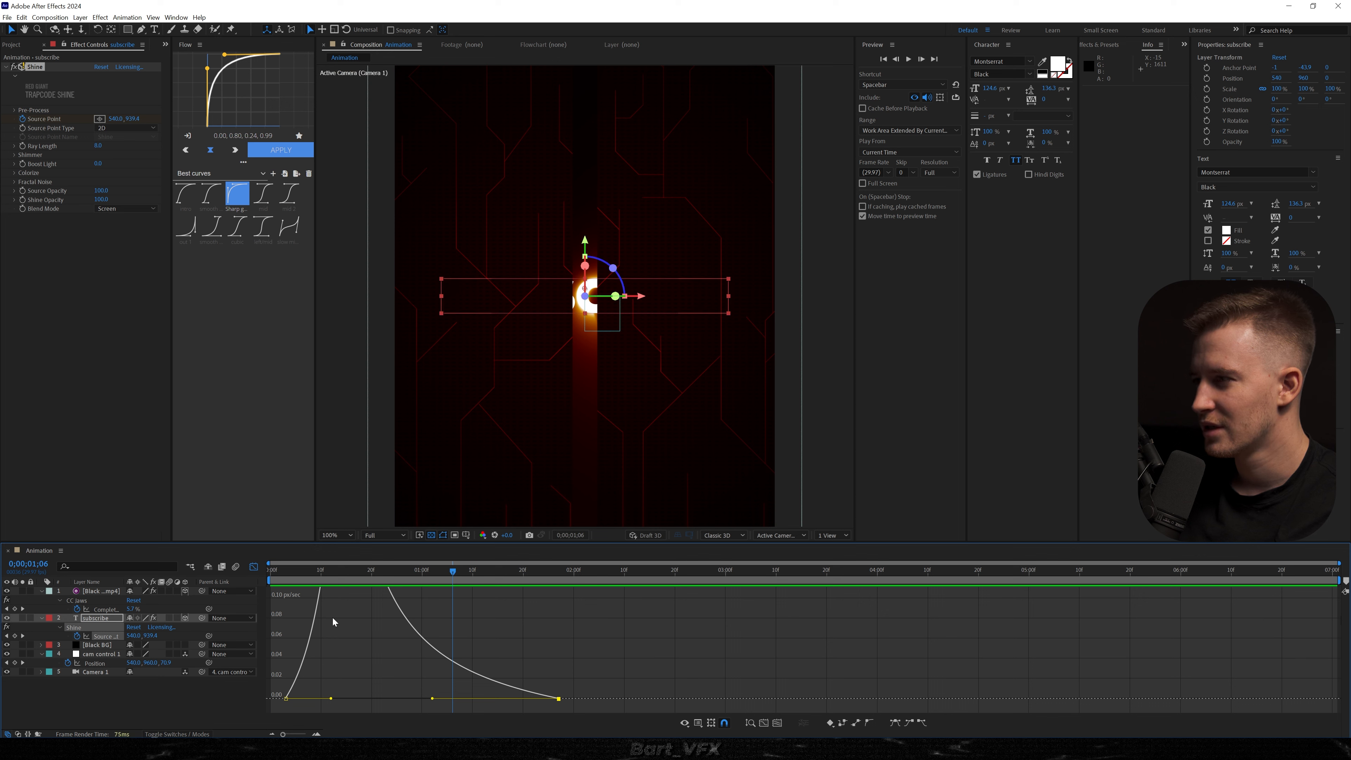
# Step: Shift both Source Point keyframes later to about 0;00;00;21 and 0;00;02;15 and scrub through the reveal
pyautogui.click(255, 569)
pyautogui.moveTo(453, 571); pyautogui.dragTo(539, 577)
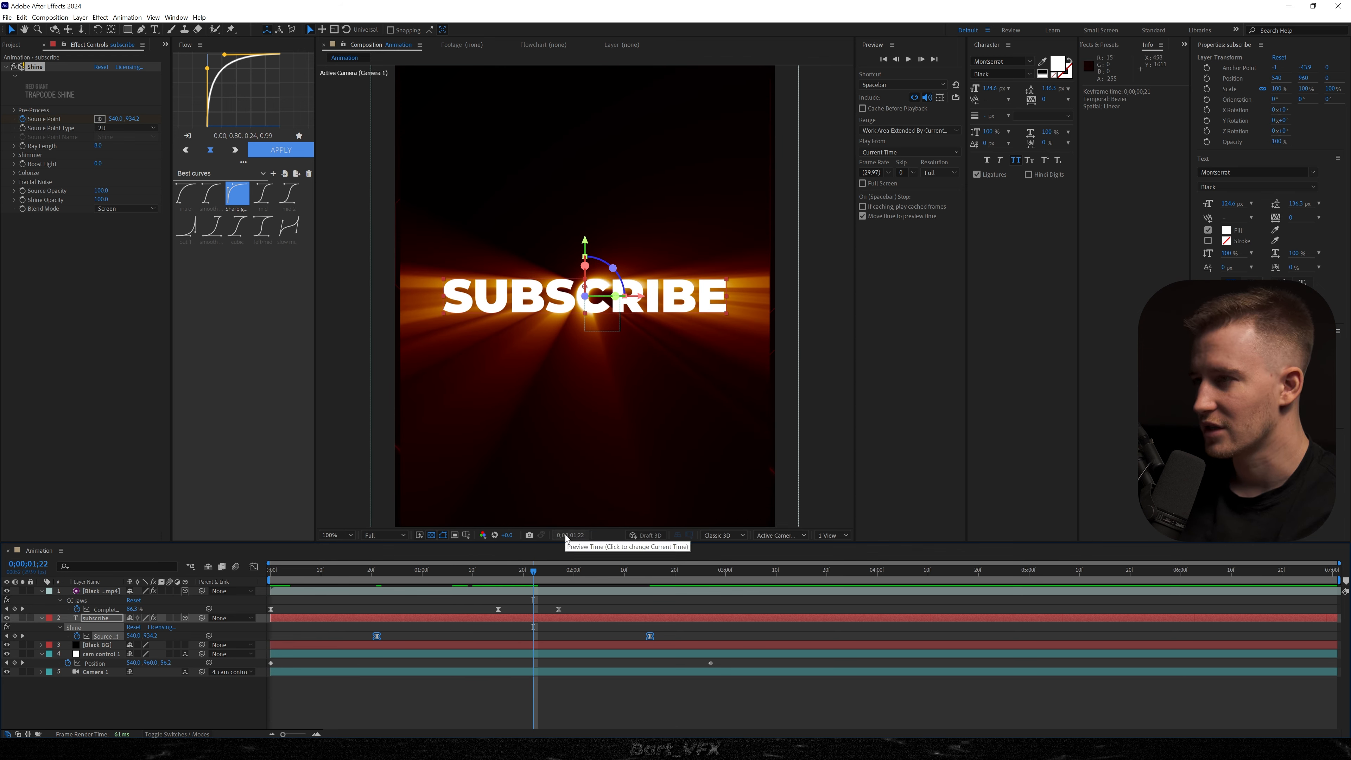
# Step: Duplicate the cam control 1 null together with its Position keyframes
pyautogui.click(364, 655)
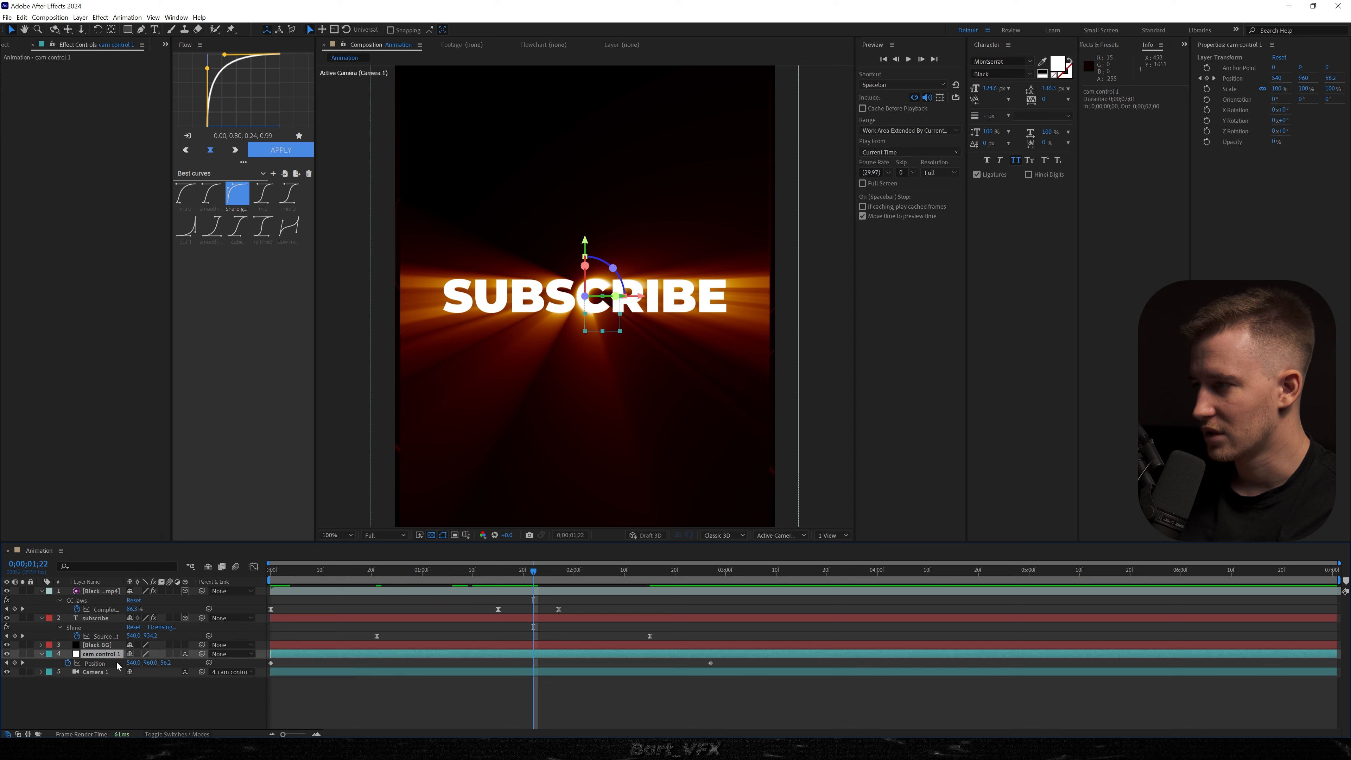
pyautogui.hotkey('ctrl', 'd')
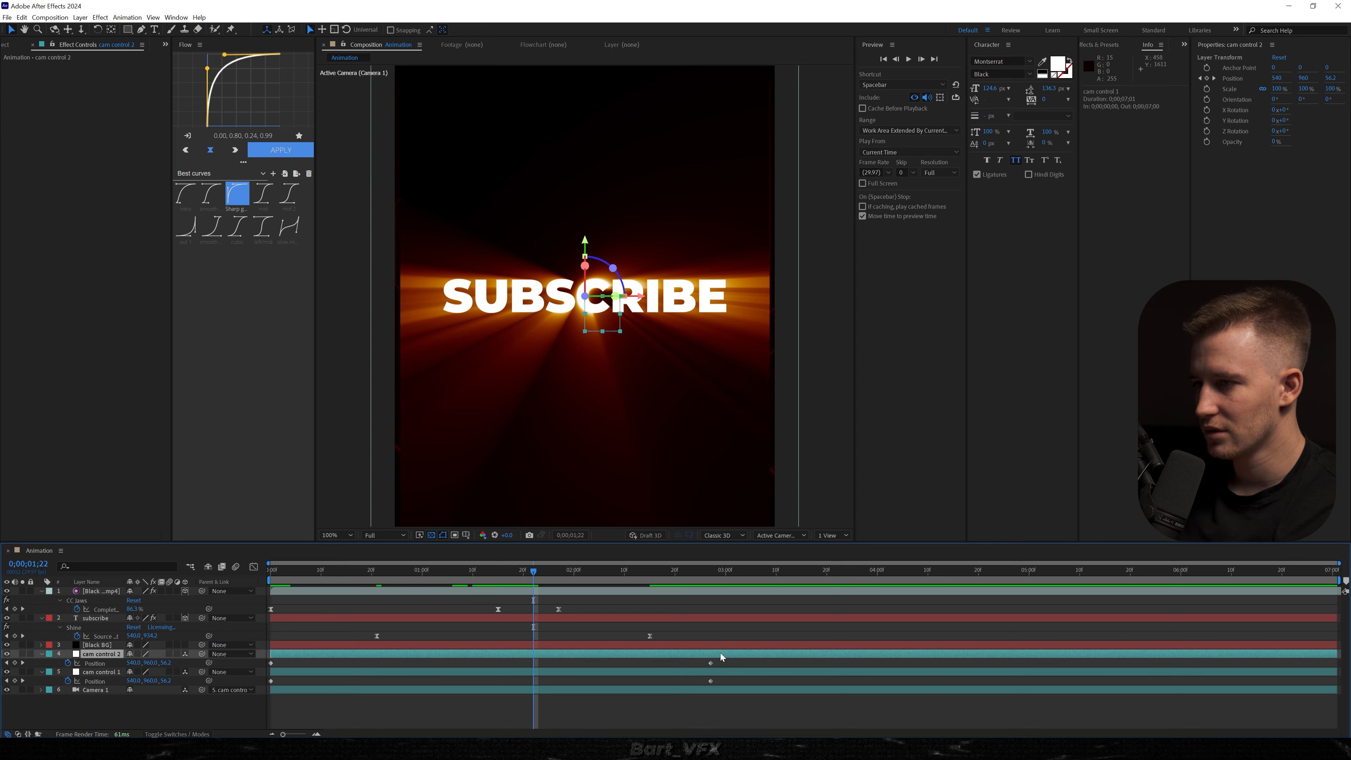
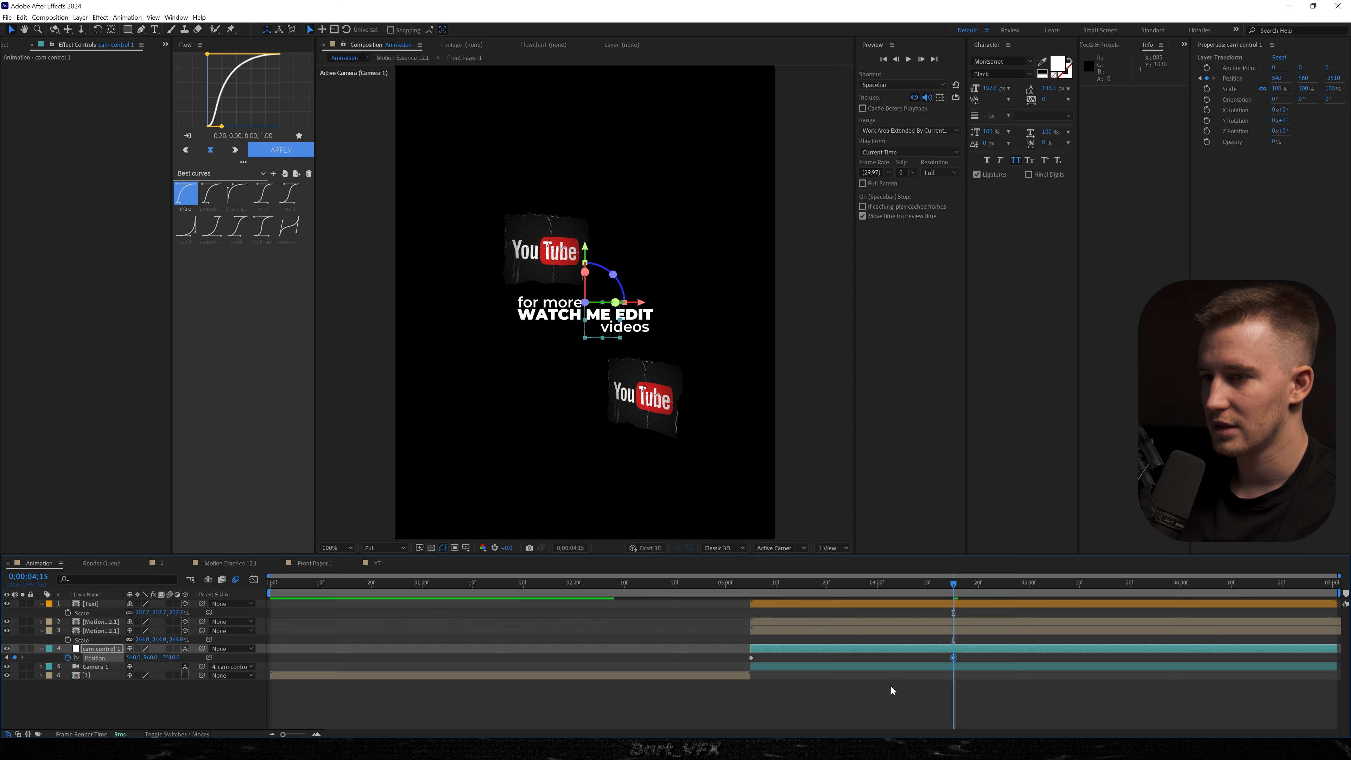
# Step: Apply the 0.00, 0.80, 0.24, 0.99 Flow curve to the second scene's cam control 1 Position keyframes and preview
pyautogui.click(279, 154)
pyautogui.click(675, 584)
pyautogui.press('space')
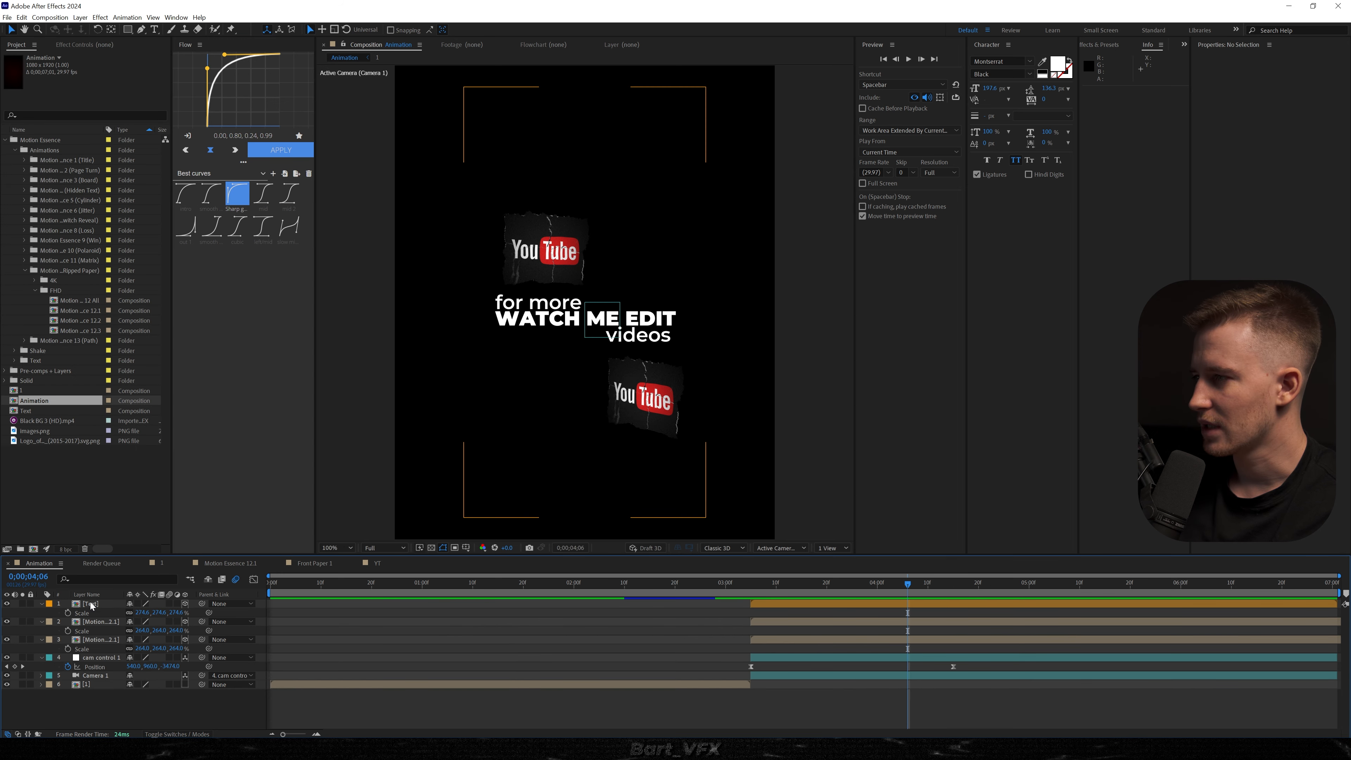
# Step: Adjust the motion blur switches of the Text and YouTube paper layers and preview the transition into their scene
pyautogui.click(90, 603)
pyautogui.moveTo(141, 613); pyautogui.dragTo(197, 606)
pyautogui.click(171, 603)
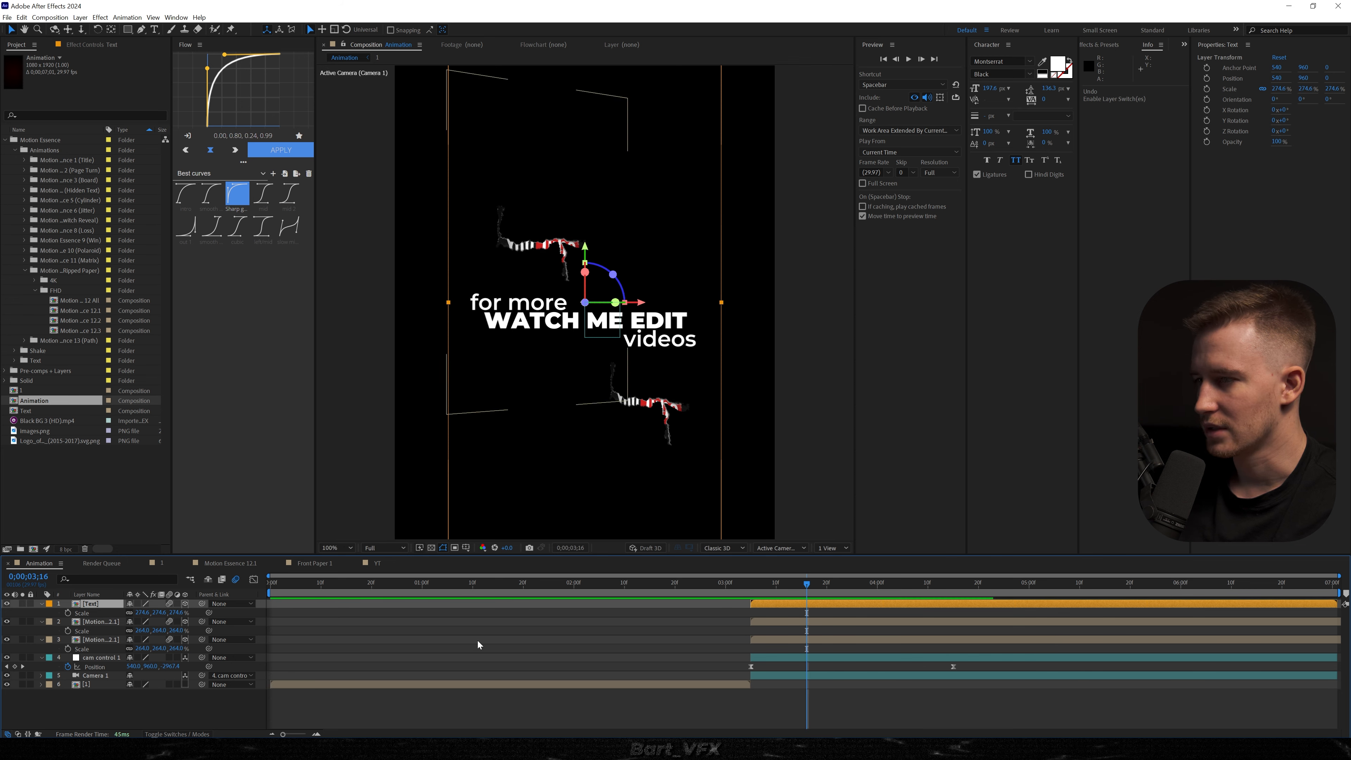
pyautogui.press('space')
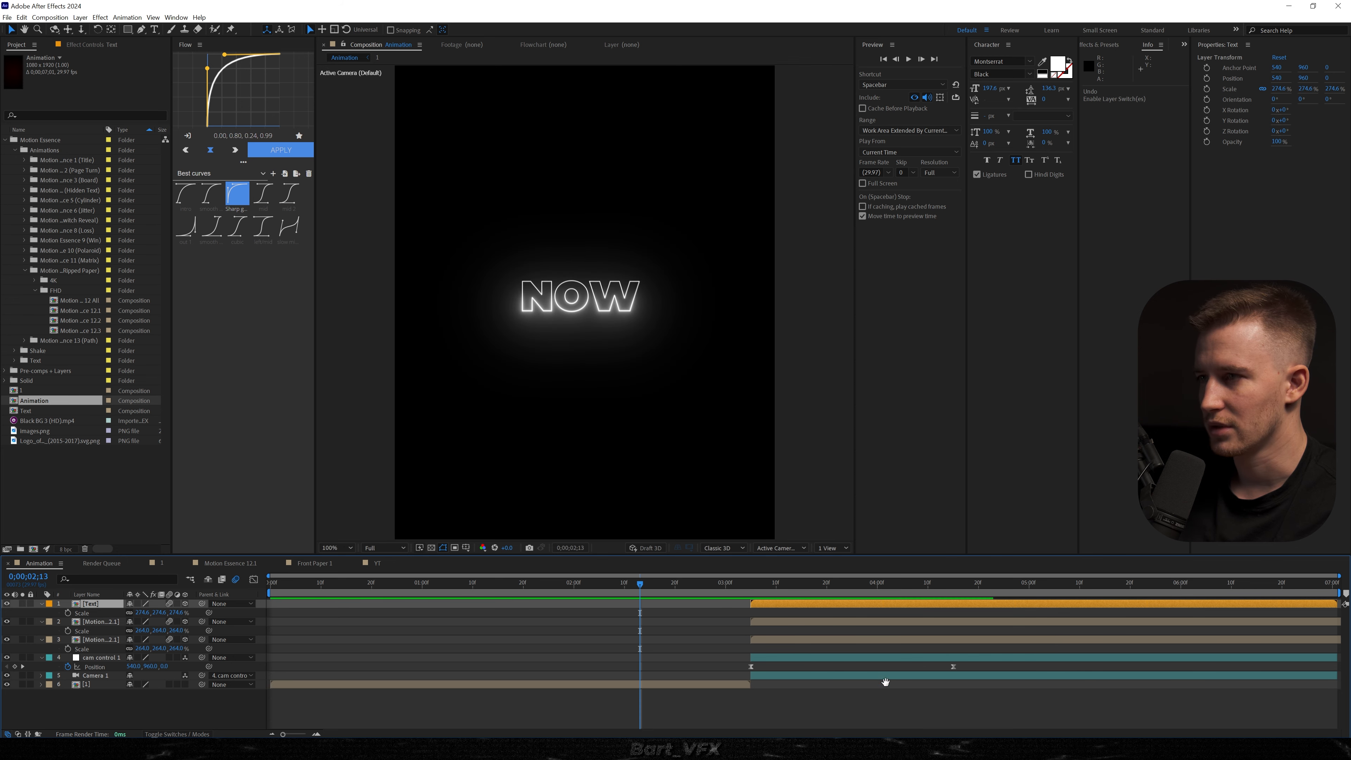
pyautogui.press('space')
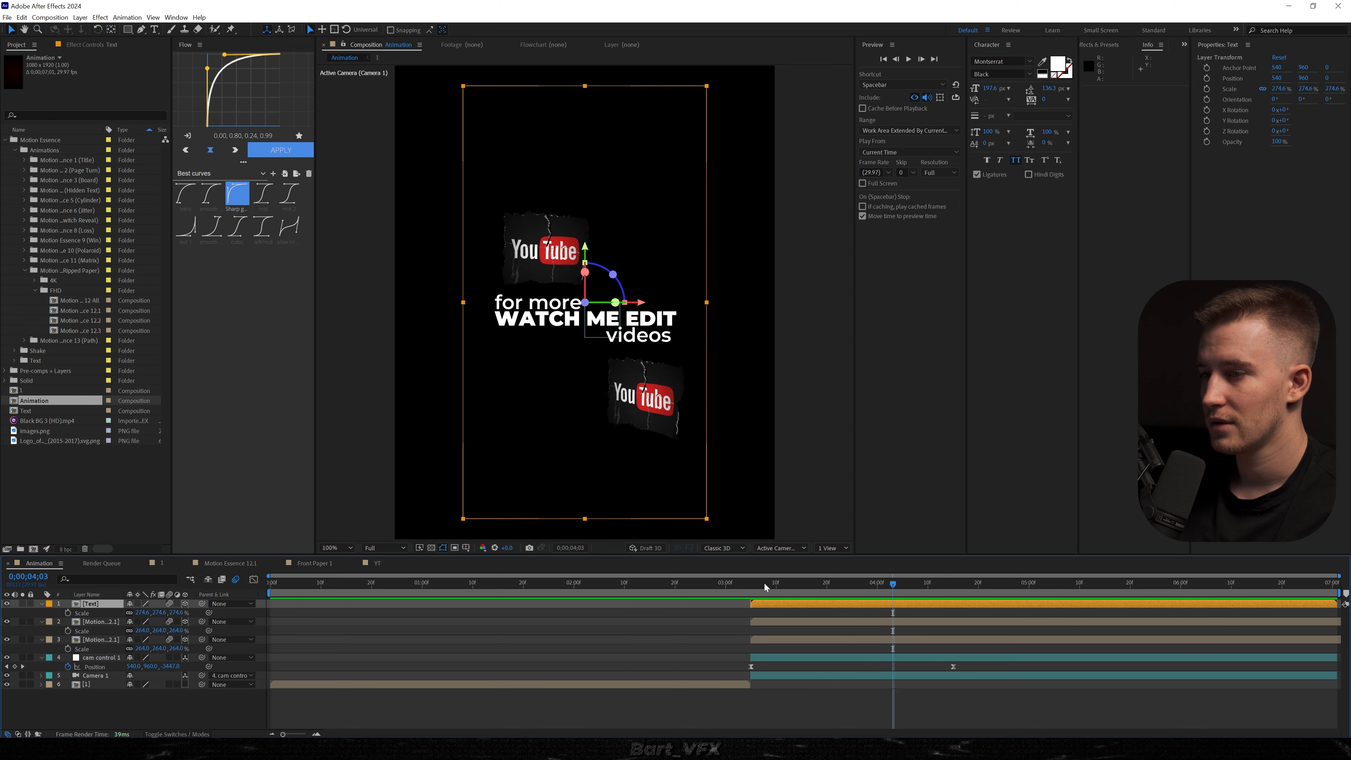
pyautogui.click(726, 584)
pyautogui.press('space')
# Step: Move both YouTube paper layers about 8 frames earlier, trim their starts to match the Text layer's start, and preview the transition
pyautogui.click(786, 639)
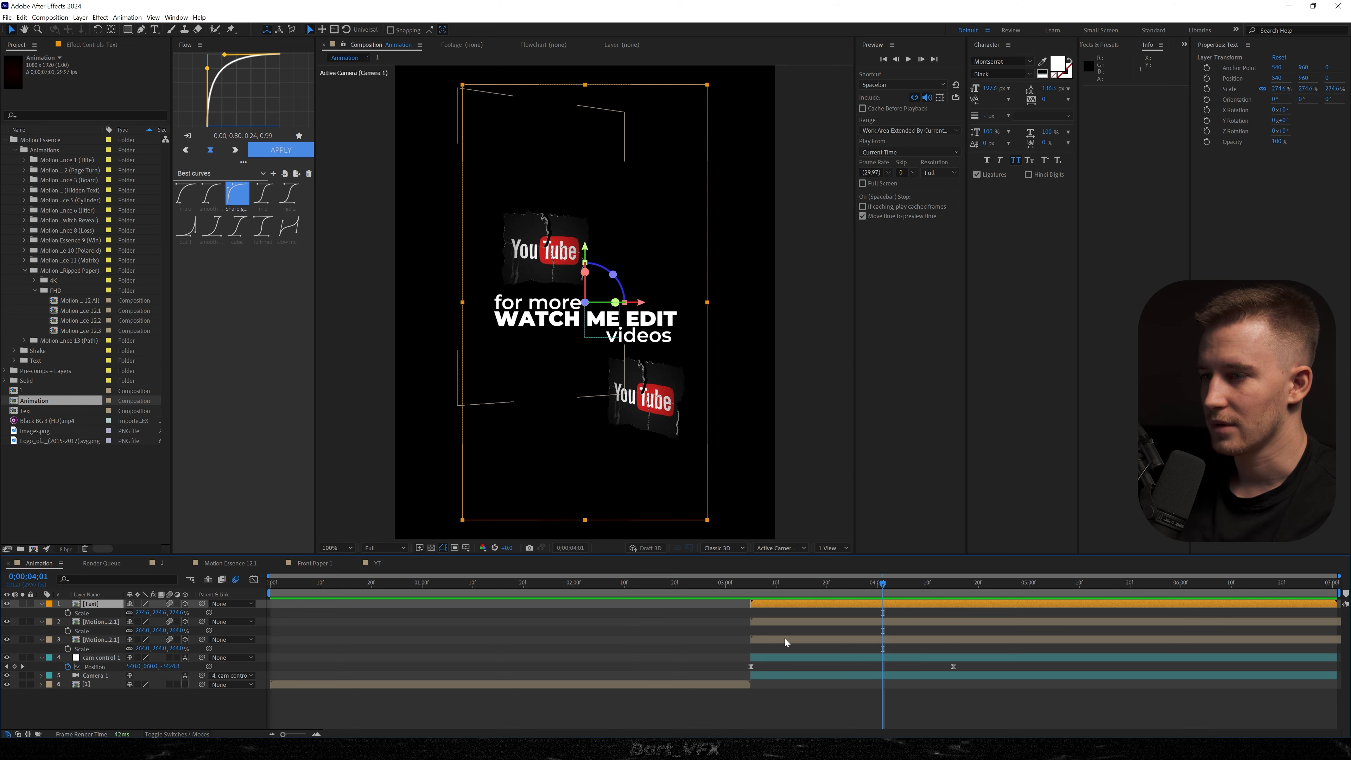
pyautogui.keyDown('shift'); pyautogui.click(766, 619); pyautogui.keyUp('shift')
pyautogui.moveTo(775, 624); pyautogui.dragTo(737, 625)
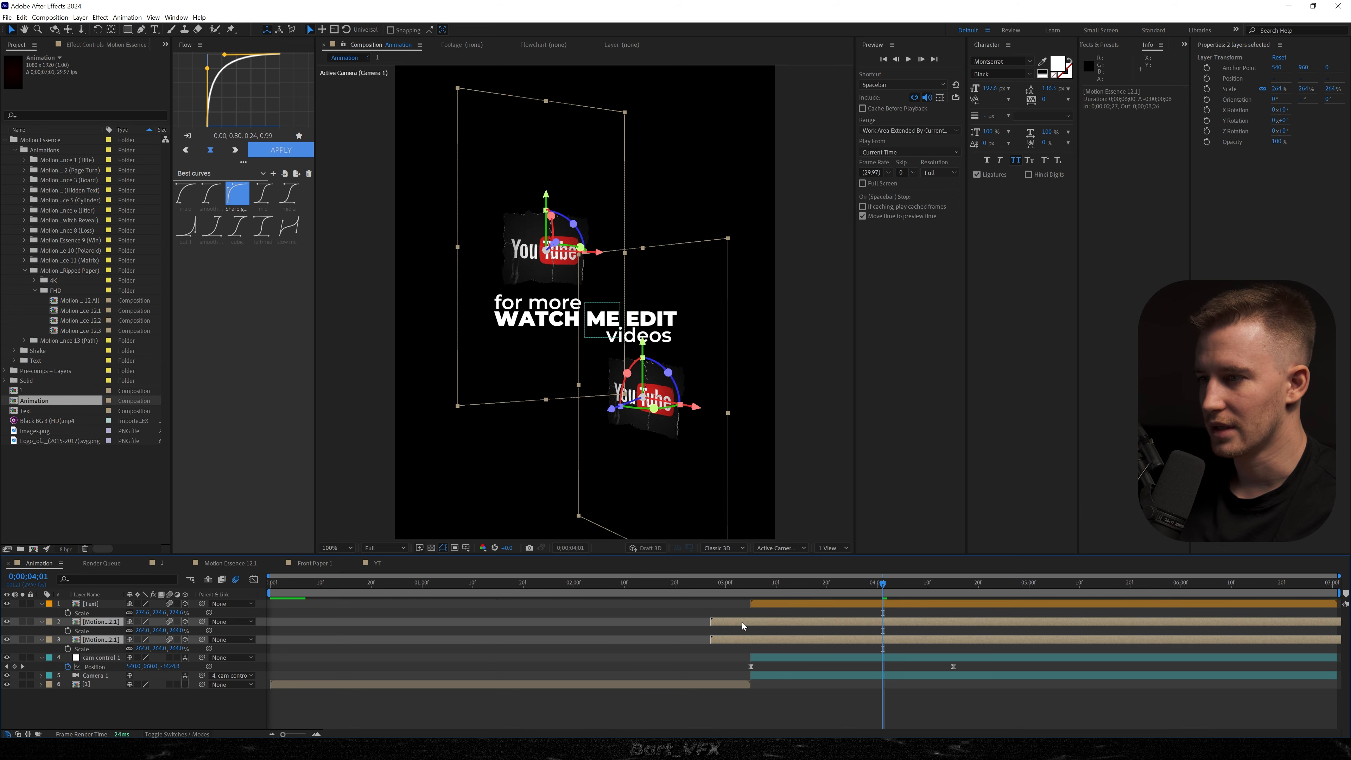
pyautogui.click(749, 584)
pyautogui.click(670, 584)
pyautogui.press('space')
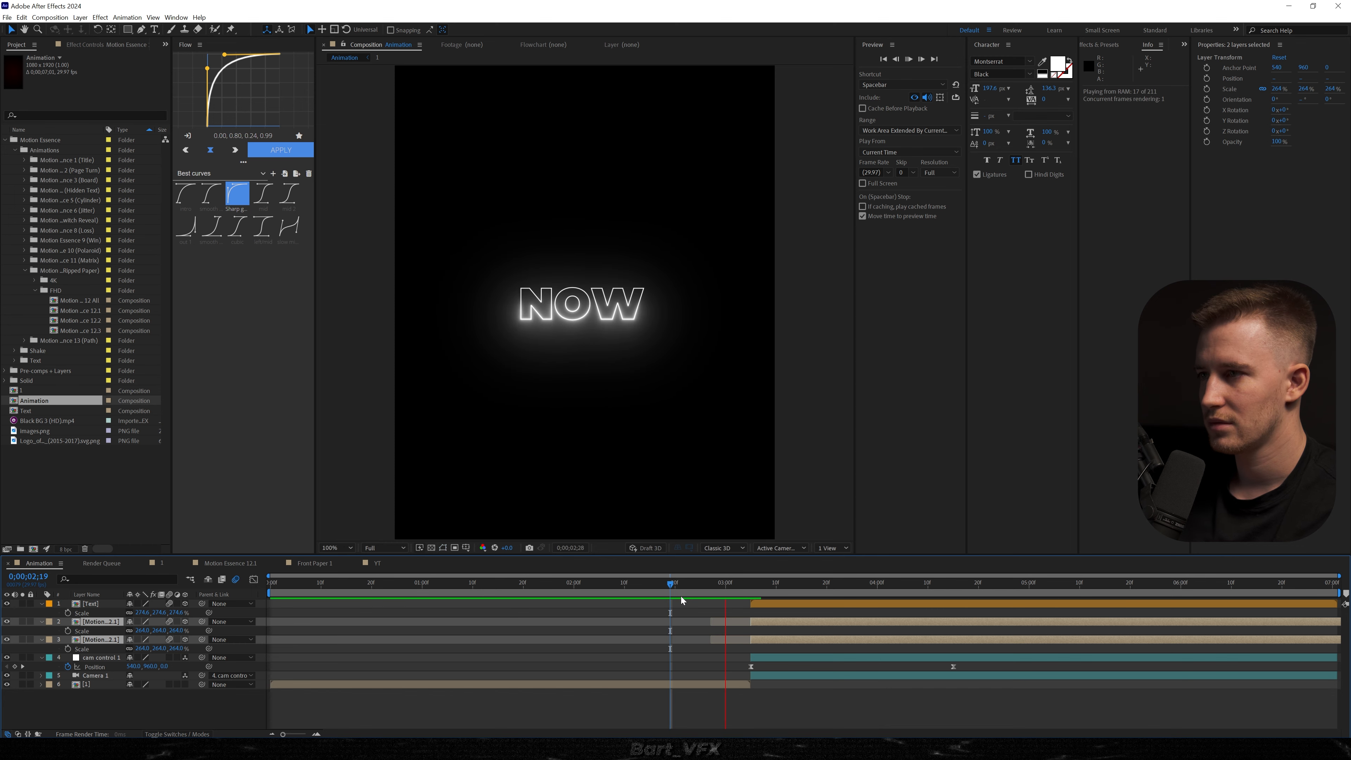
pyautogui.click(661, 615)
# Step: Add the expression wiggle(1,50) to Camera 1's Point of Interest
pyautogui.click(41, 675)
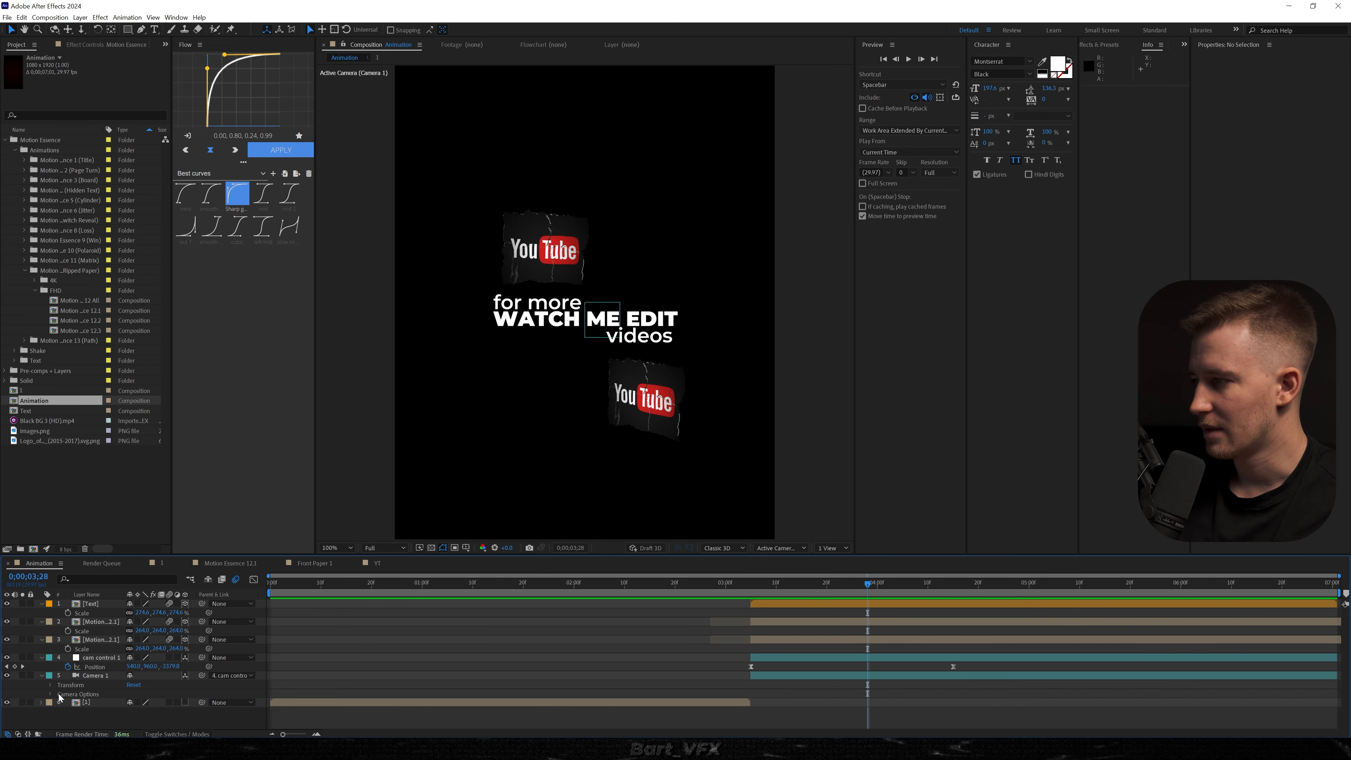
pyautogui.click(50, 685)
pyautogui.keyDown('alt'); pyautogui.click(69, 693); pyautogui.keyUp('alt')
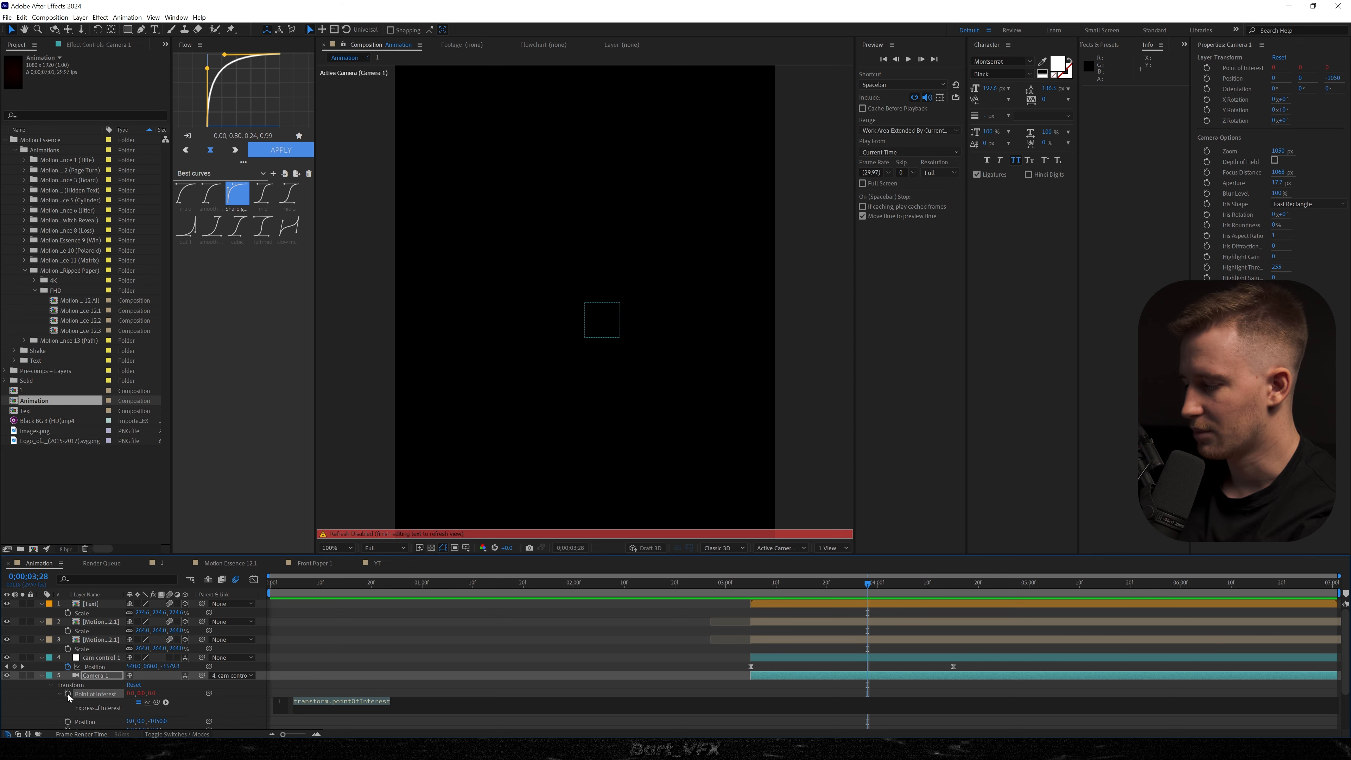
pyautogui.write('wiggle')
pyautogui.press('Return')
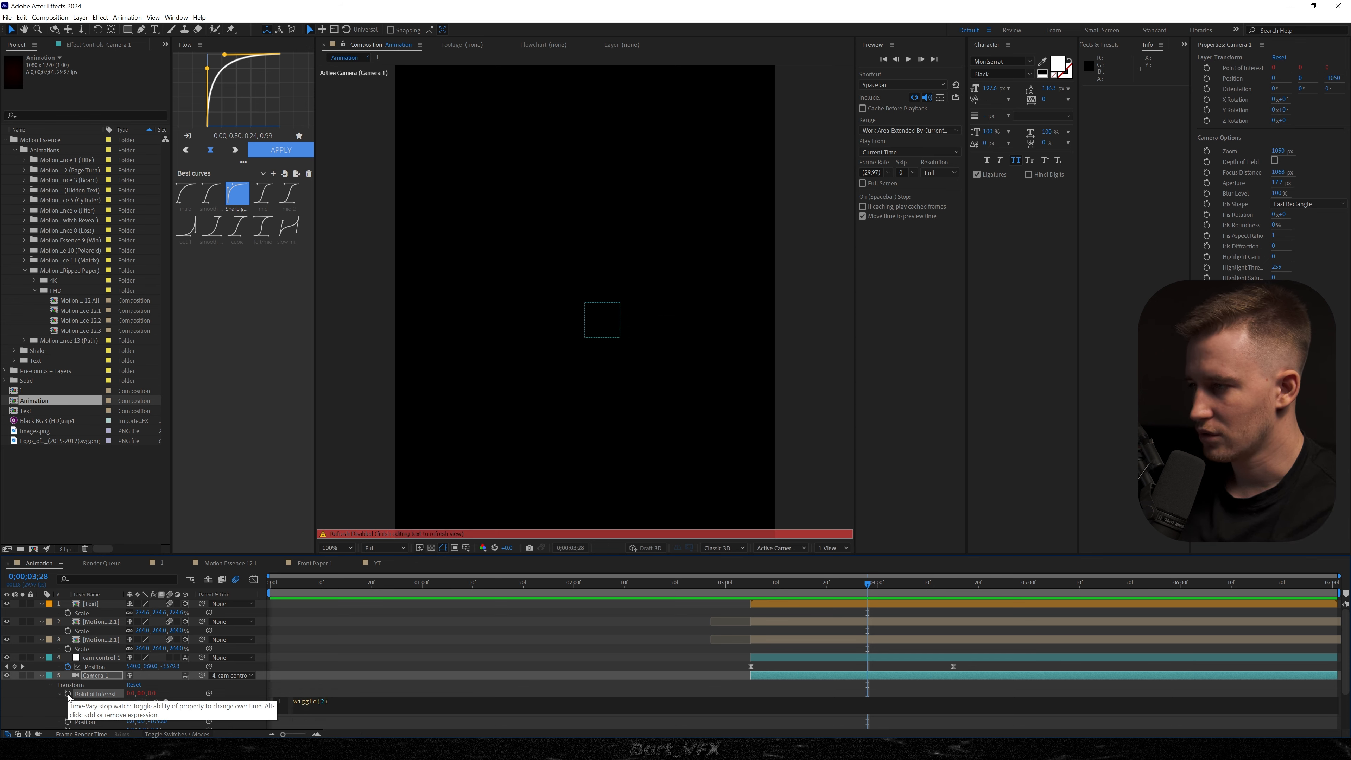
pyautogui.write('1,')
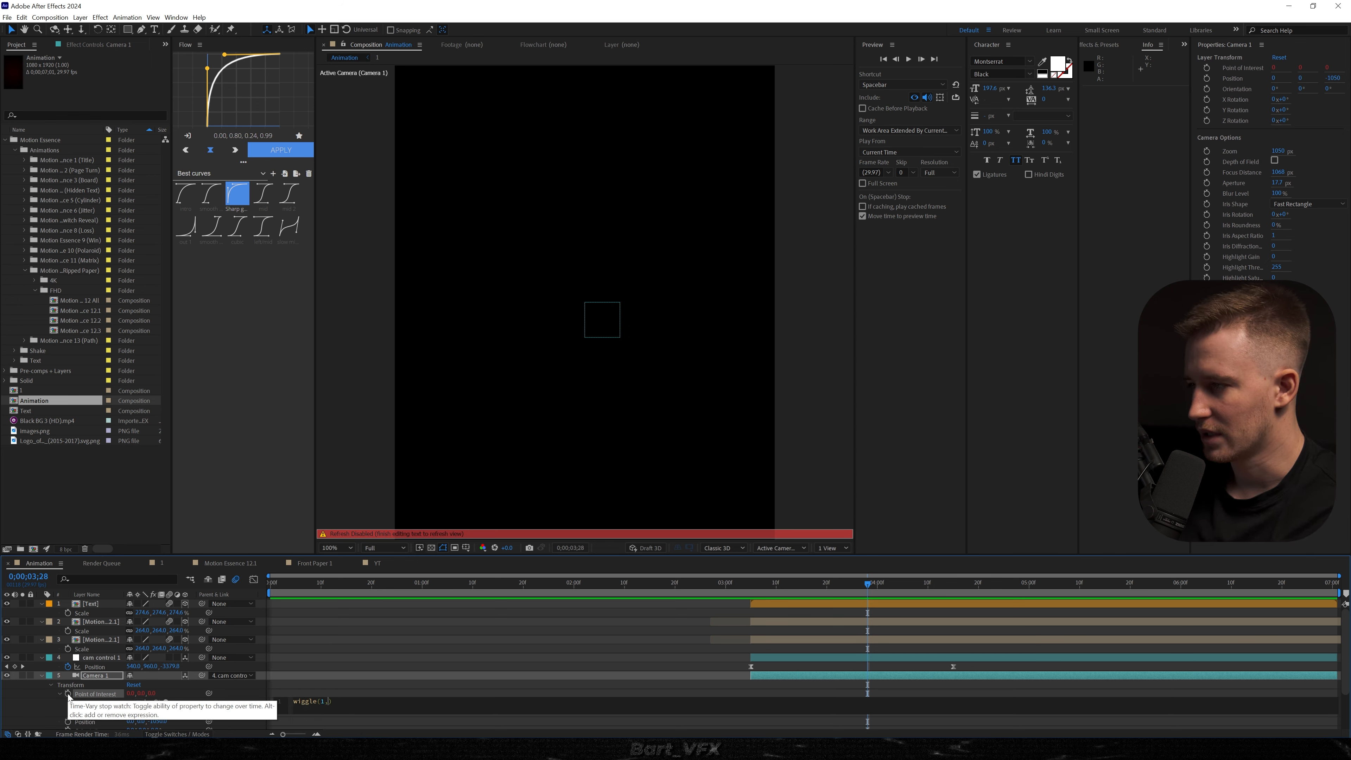
pyautogui.write('50')
pyautogui.press('KP_Enter')
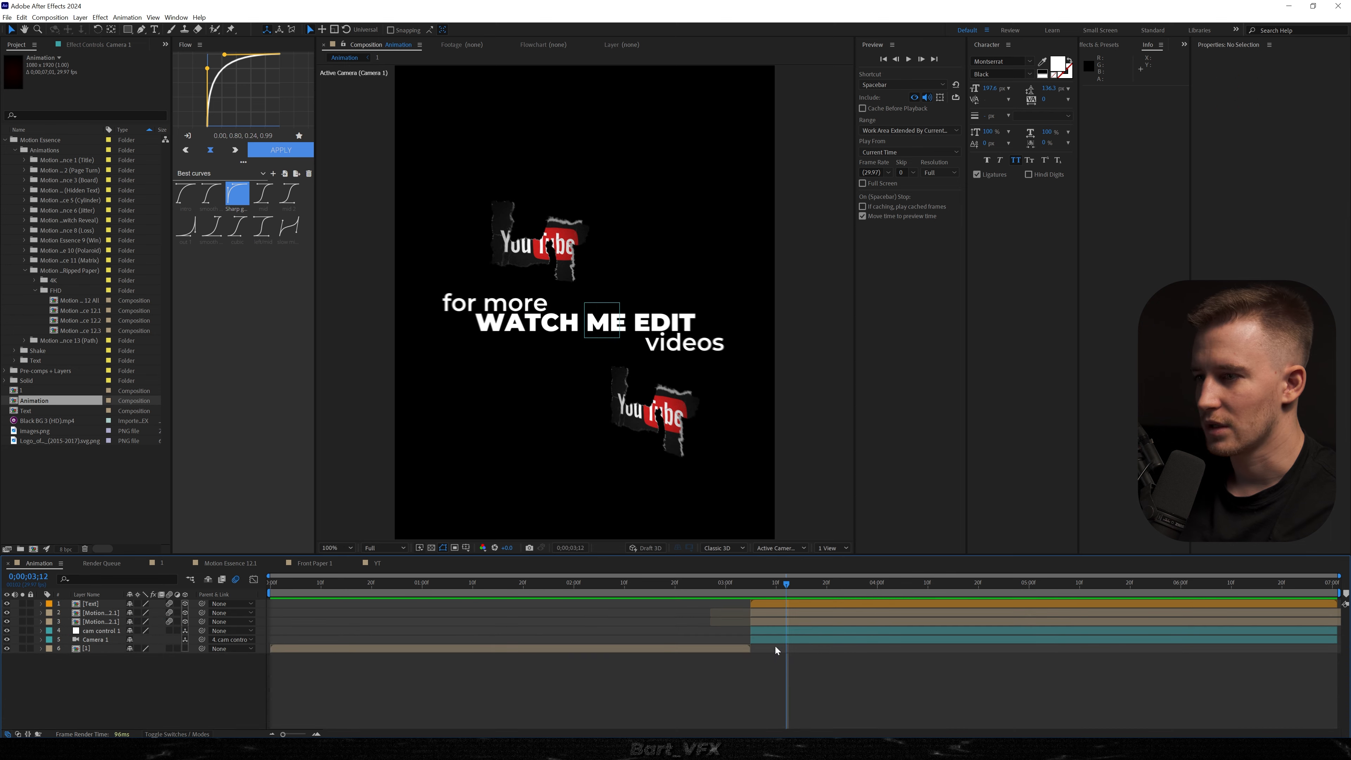
# Step: Move the Text, YouTube paper, cam control 1 and Camera 1 layers about 20 frames earlier, and trim layer 1's end to meet them
pyautogui.click(770, 640)
pyautogui.keyDown('shift'); pyautogui.click(777, 604); pyautogui.keyUp('shift')
pyautogui.moveTo(795, 604); pyautogui.dragTo(677, 603)
pyautogui.click(662, 650)
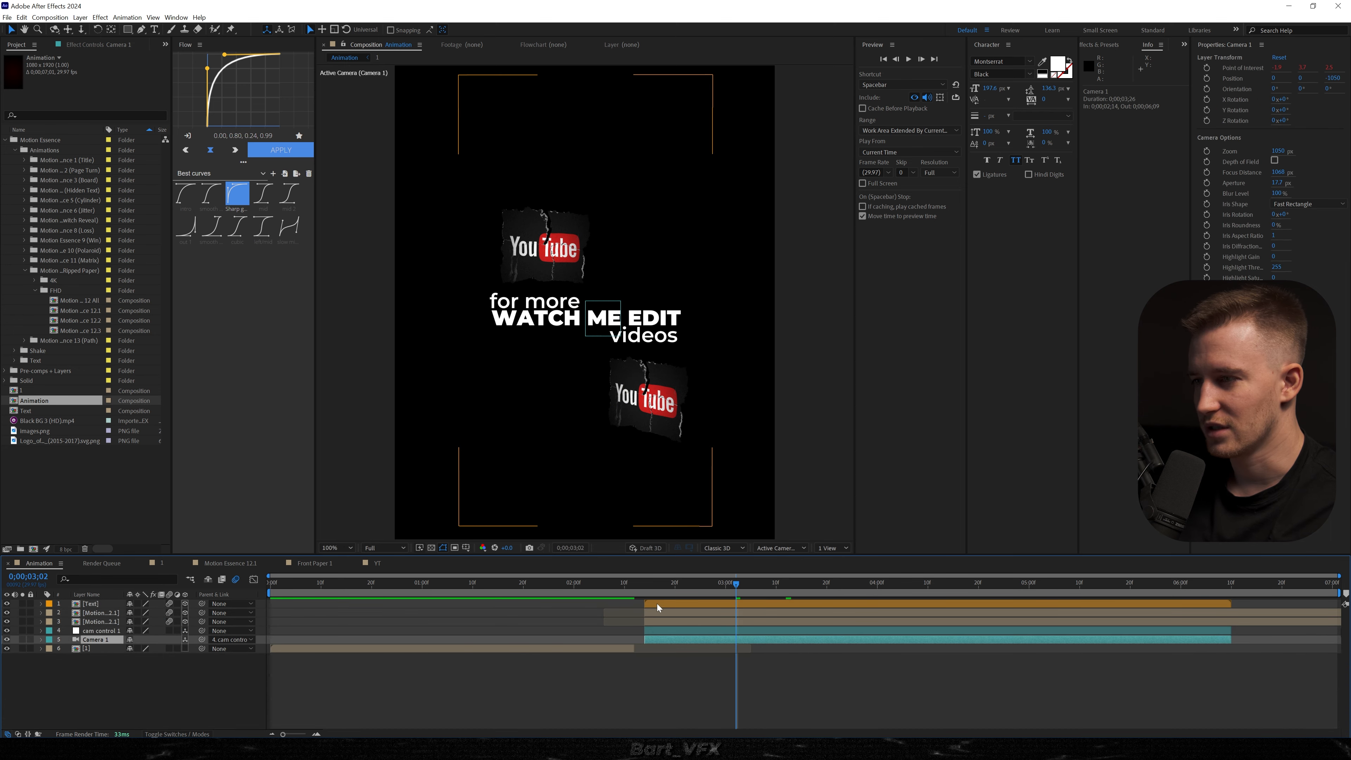
pyautogui.keyDown('shift'); pyautogui.click(658, 608); pyautogui.keyUp('shift')
pyautogui.moveTo(662, 636); pyautogui.dragTo(645, 651)
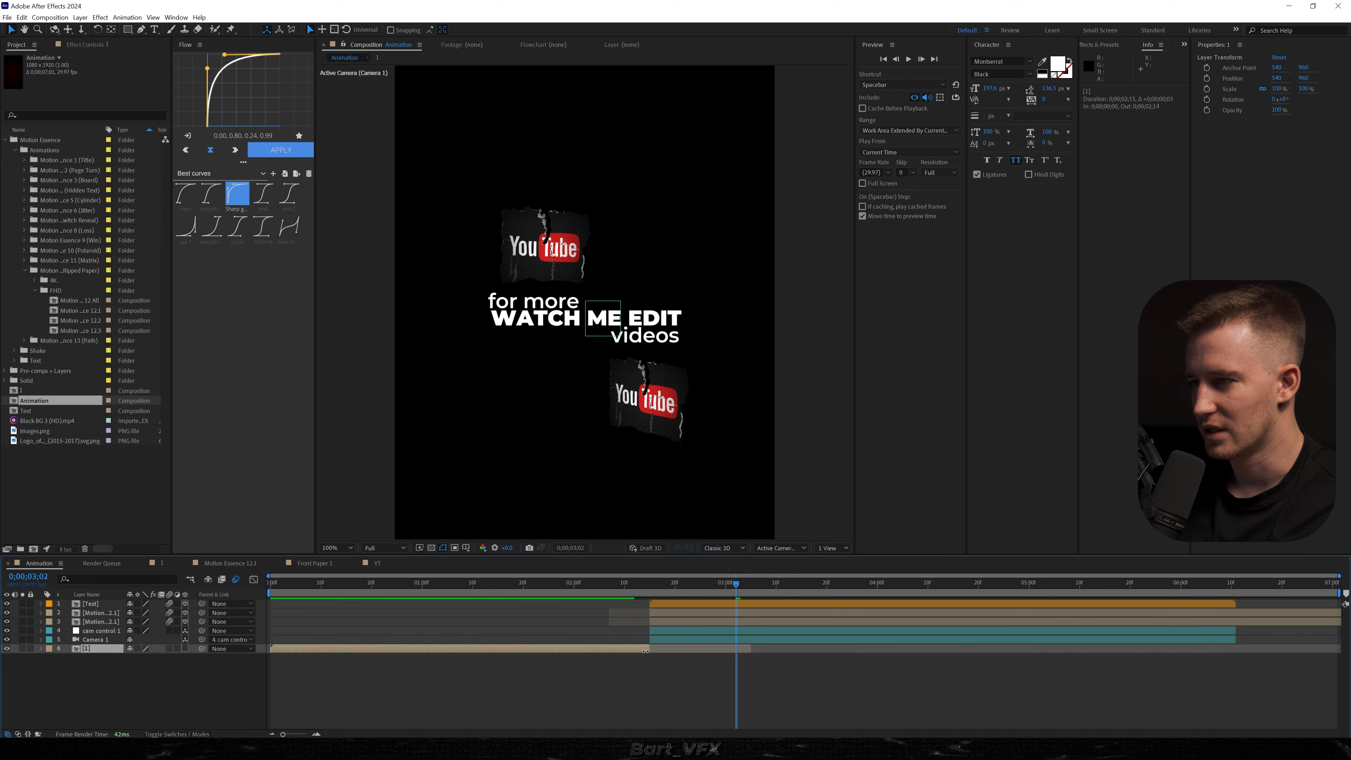
pyautogui.moveTo(606, 586); pyautogui.dragTo(766, 596)
# Step: Shift the five second-scene layers about 4 frames later to start at 0;00;02;19, extend layer 1's end to match, and preview the animation
pyautogui.click(662, 639)
pyautogui.keyDown('shift'); pyautogui.click(663, 605); pyautogui.keyUp('shift')
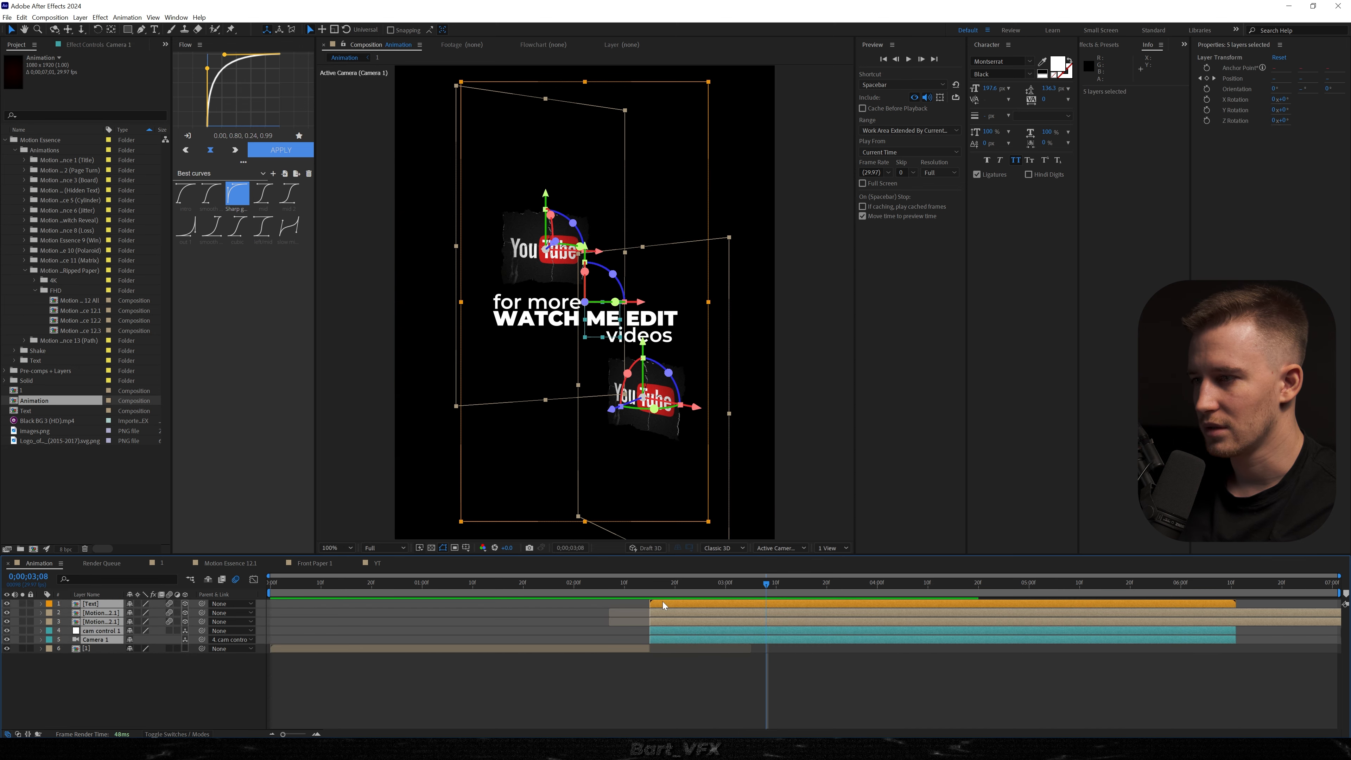
pyautogui.moveTo(663, 607); pyautogui.dragTo(684, 606)
pyautogui.moveTo(649, 648); pyautogui.dragTo(669, 648)
pyautogui.click(591, 584)
pyautogui.press('space')
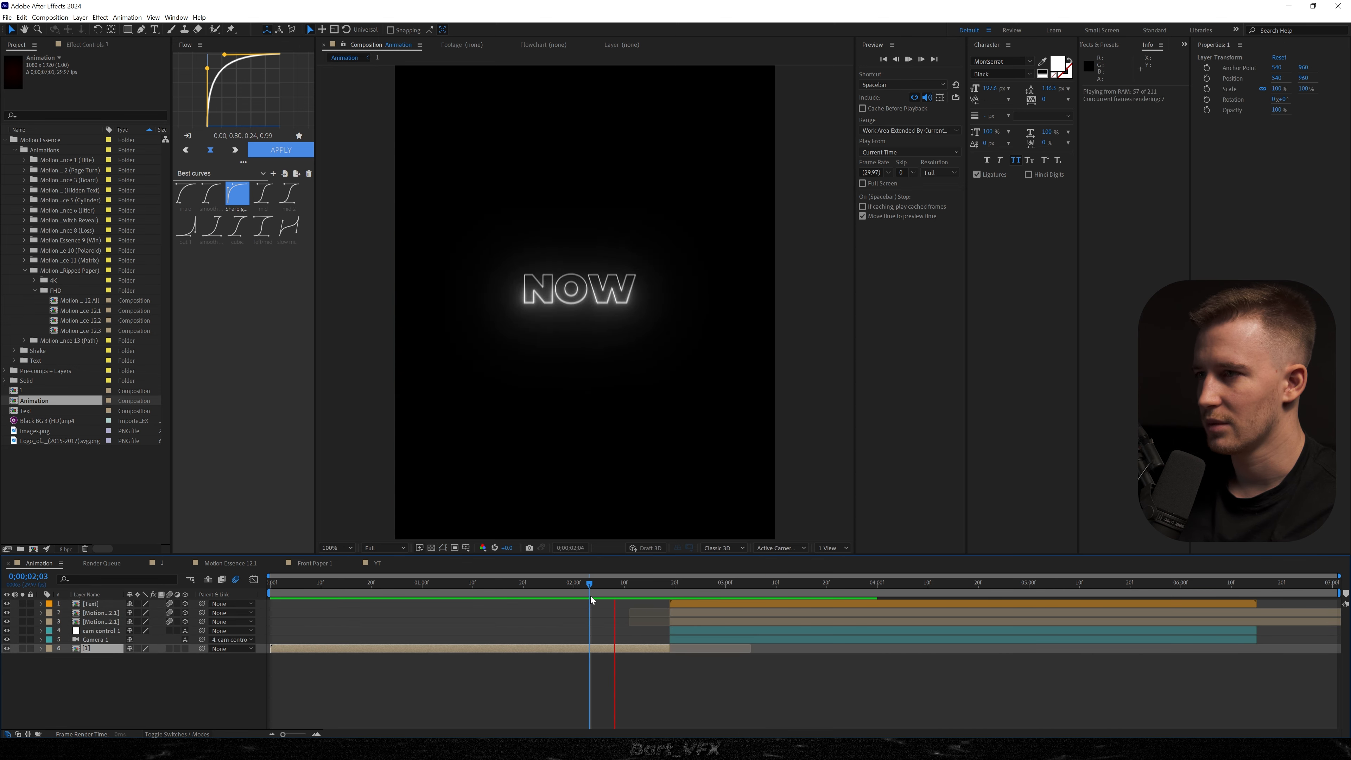
pyautogui.click(411, 585)
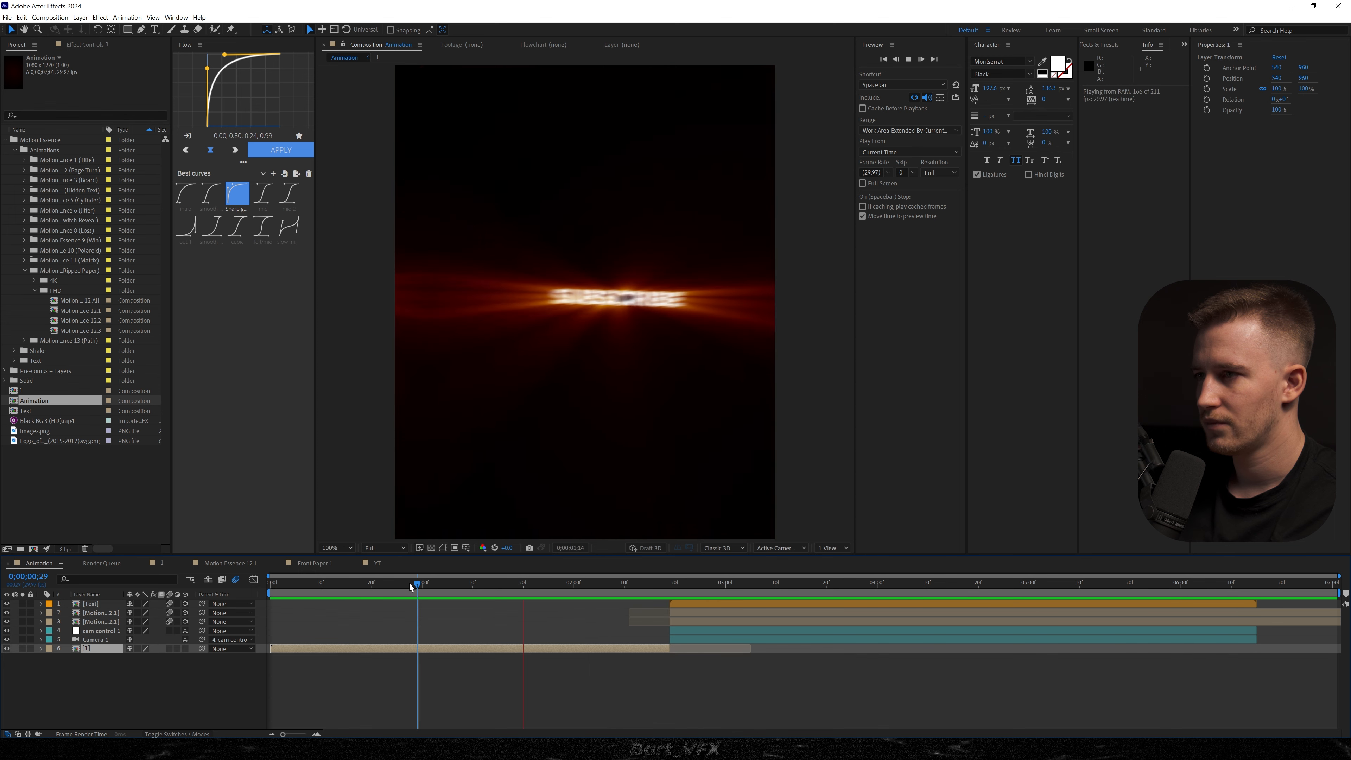
pyautogui.click(752, 688)
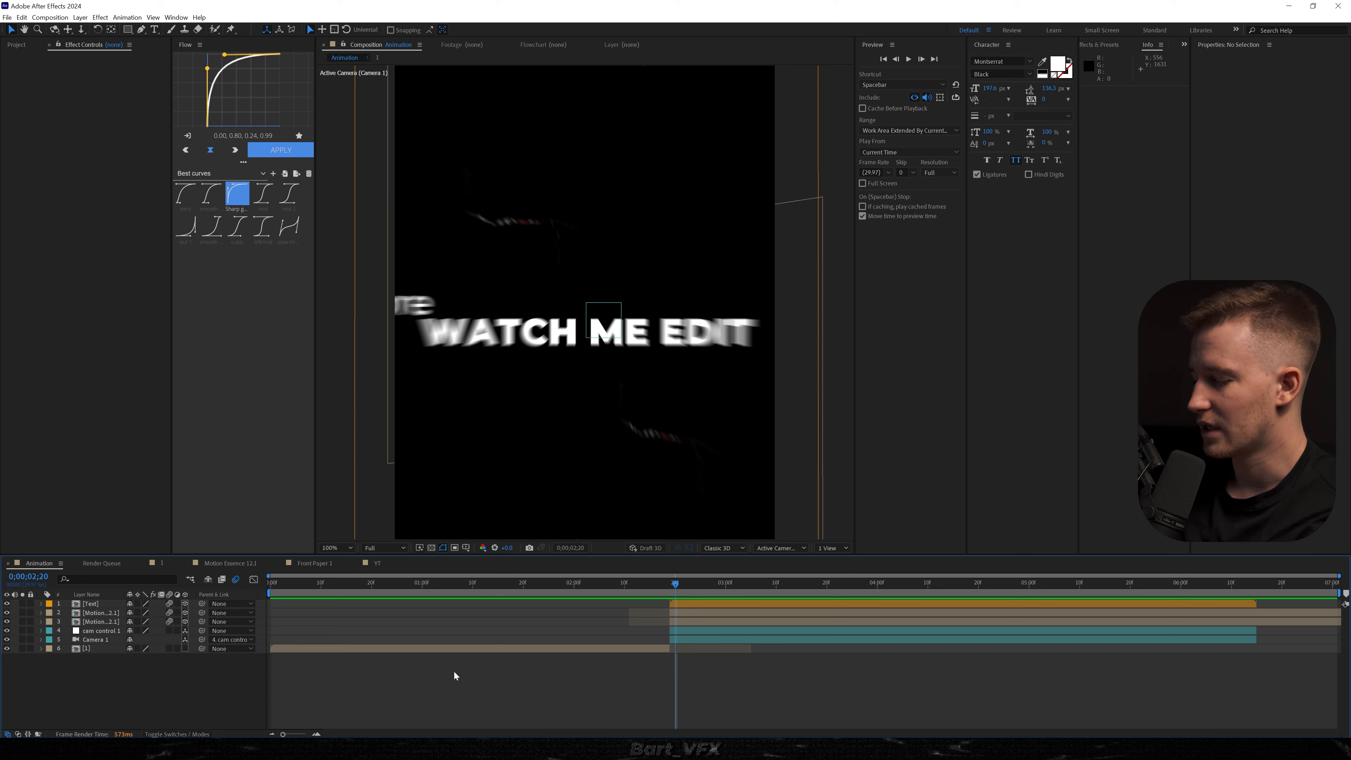
# Step: Create an adjustment layer, trim its start to 0;00;02;19, and apply the CC Light Sweep effect to it
pyautogui.hotkey('ctrl', 'alt', 'y')
pyautogui.click(670, 586)
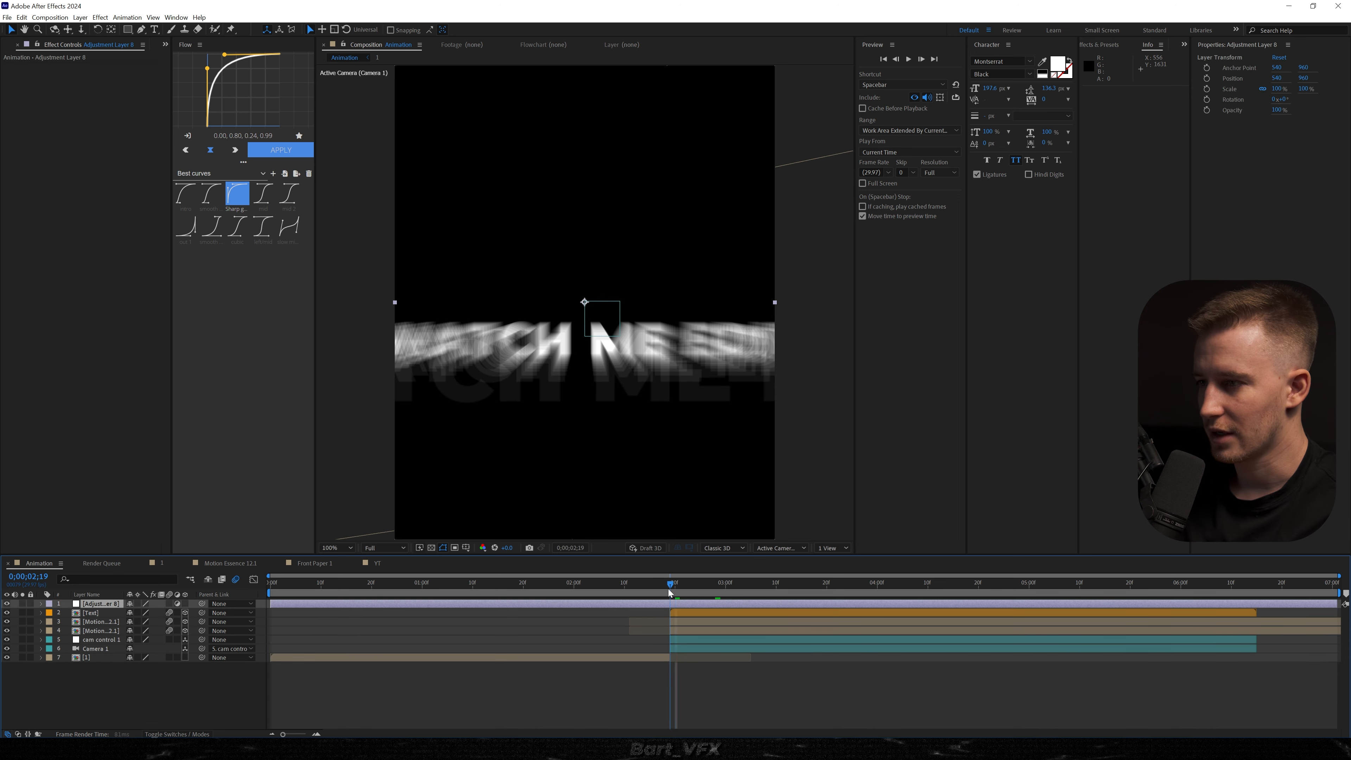
pyautogui.hotkey('alt', '[')
pyautogui.hotkey('ctrl', 'space')
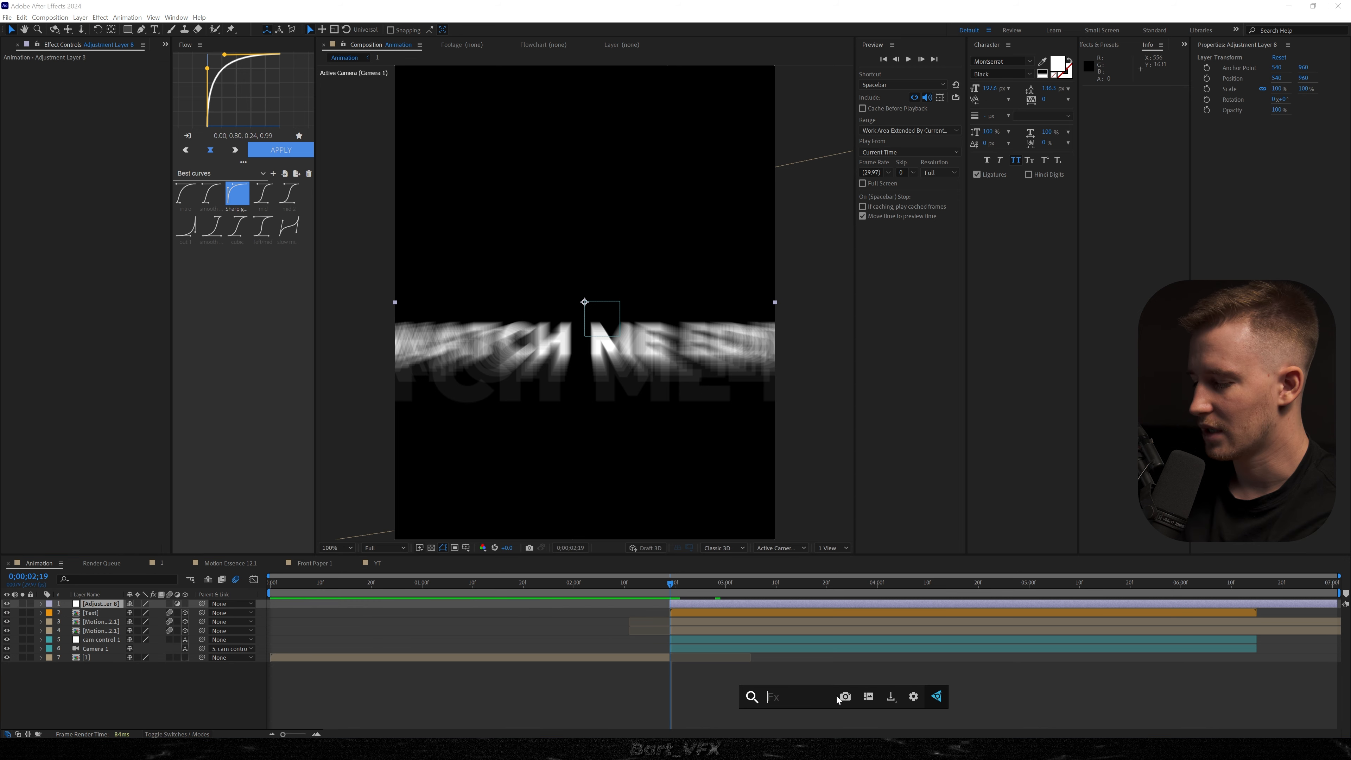
pyautogui.write('light sw')
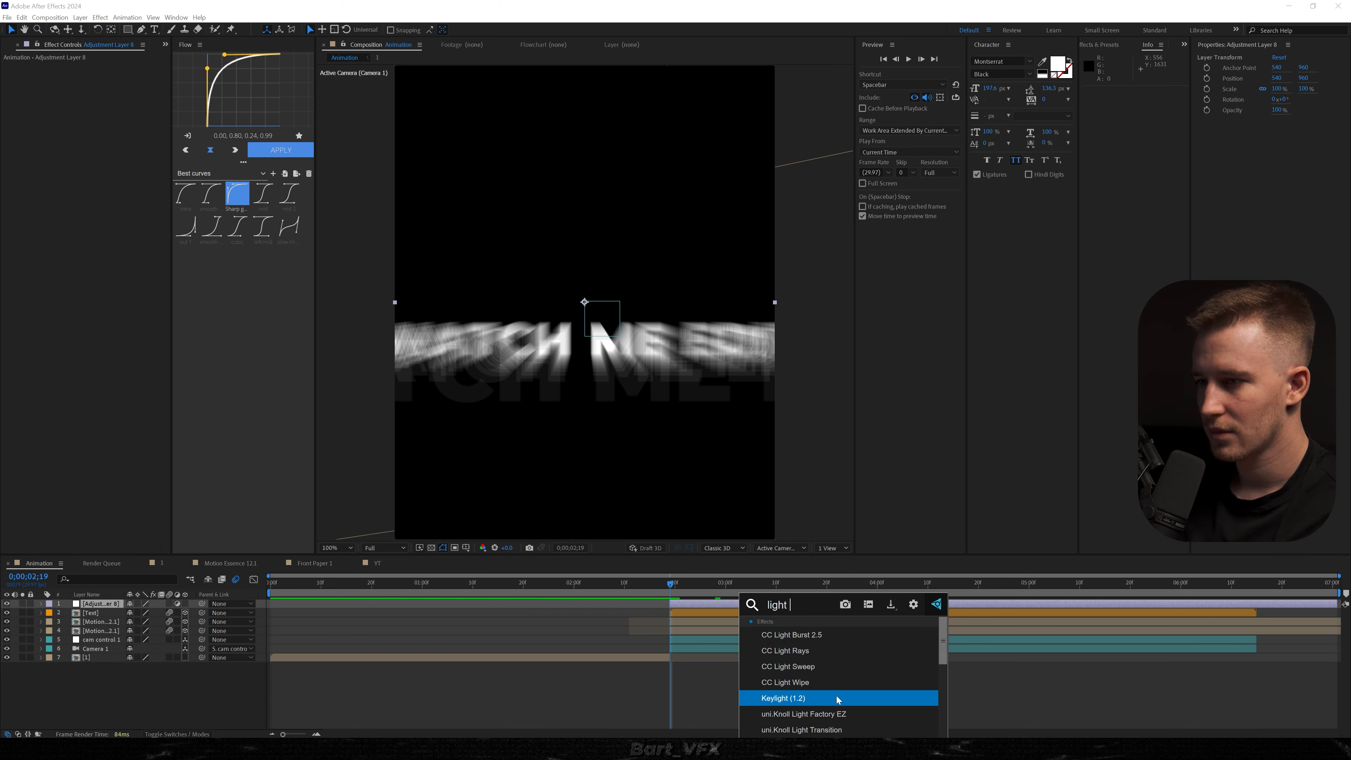
pyautogui.press('Return')
# Step: Keyframe the light sweep's Center from about -49, 637 near 0;00;03;08 to about 659, 570 at 0;00;04;03
pyautogui.moveTo(683, 585); pyautogui.dragTo(893, 583)
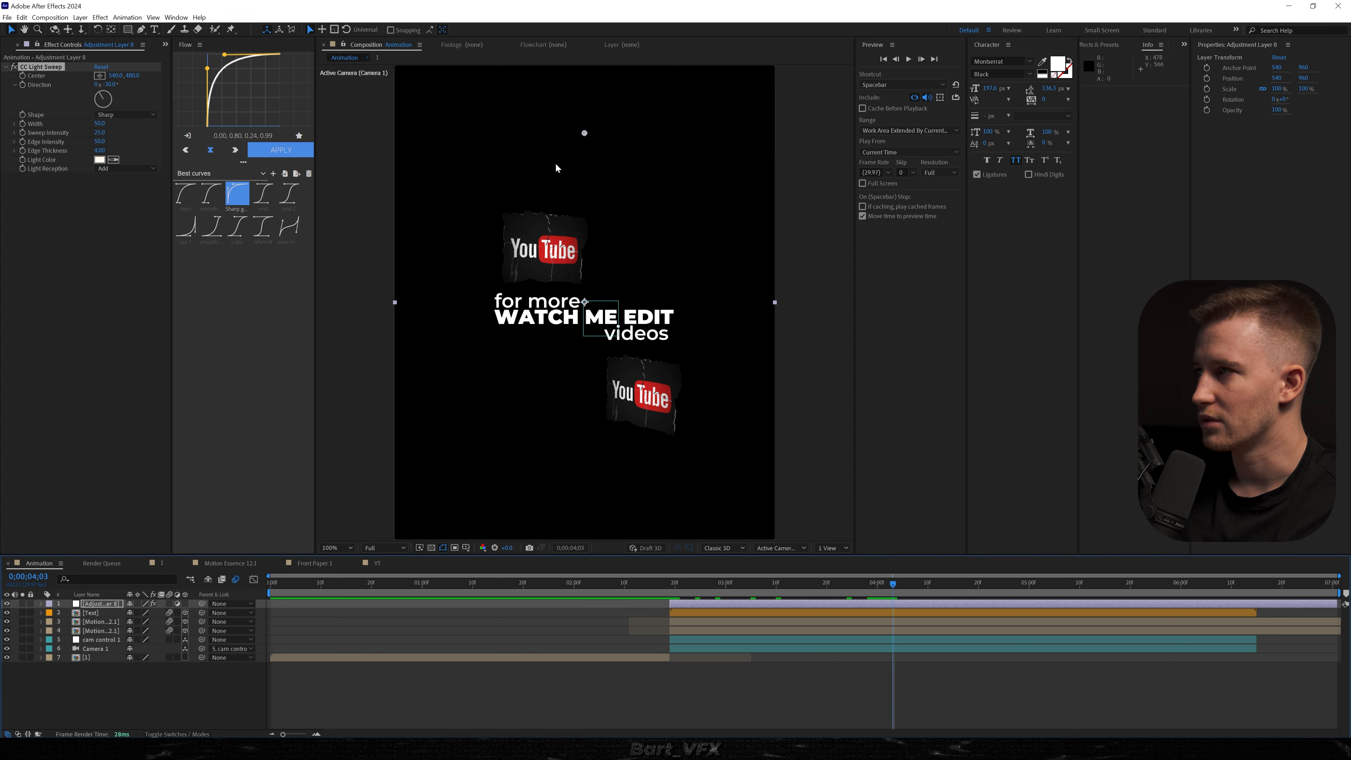
pyautogui.moveTo(584, 134); pyautogui.dragTo(506, 196)
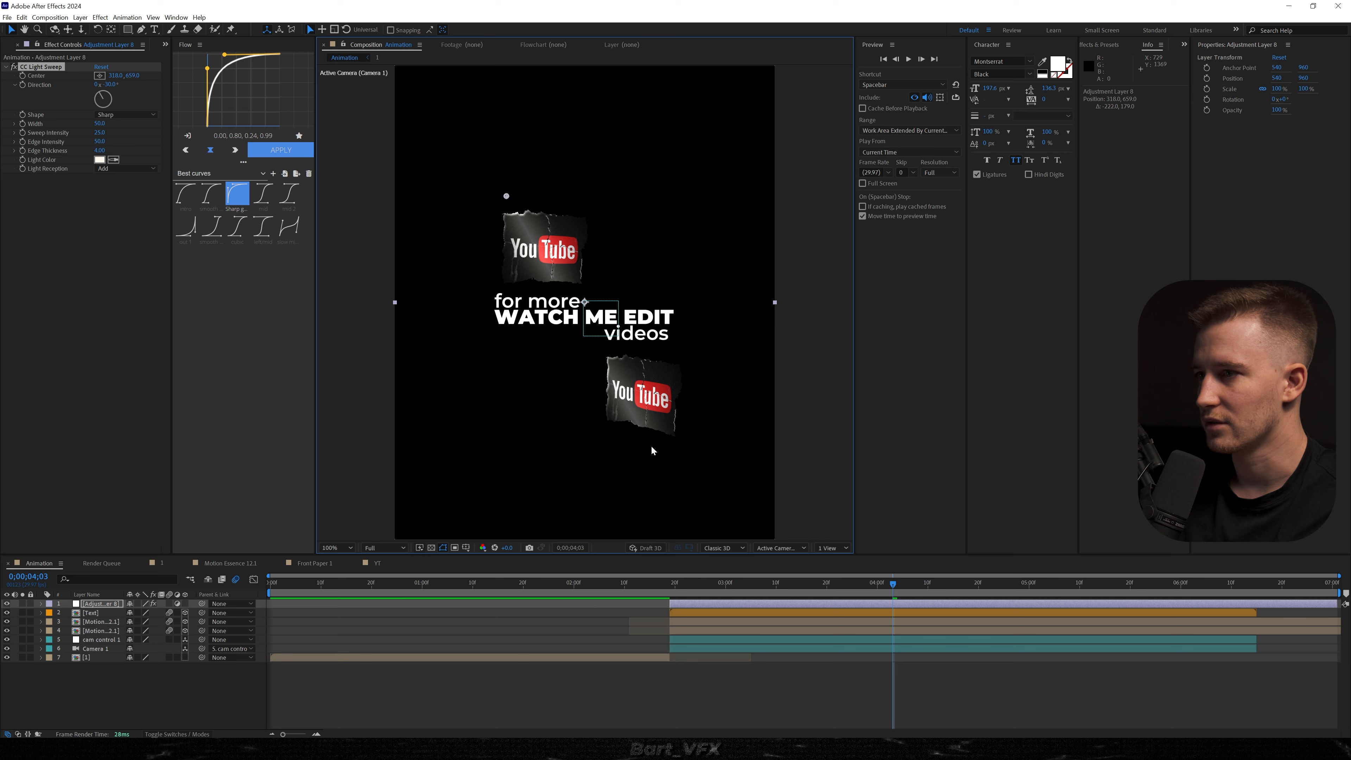
pyautogui.moveTo(507, 196); pyautogui.dragTo(389, 185)
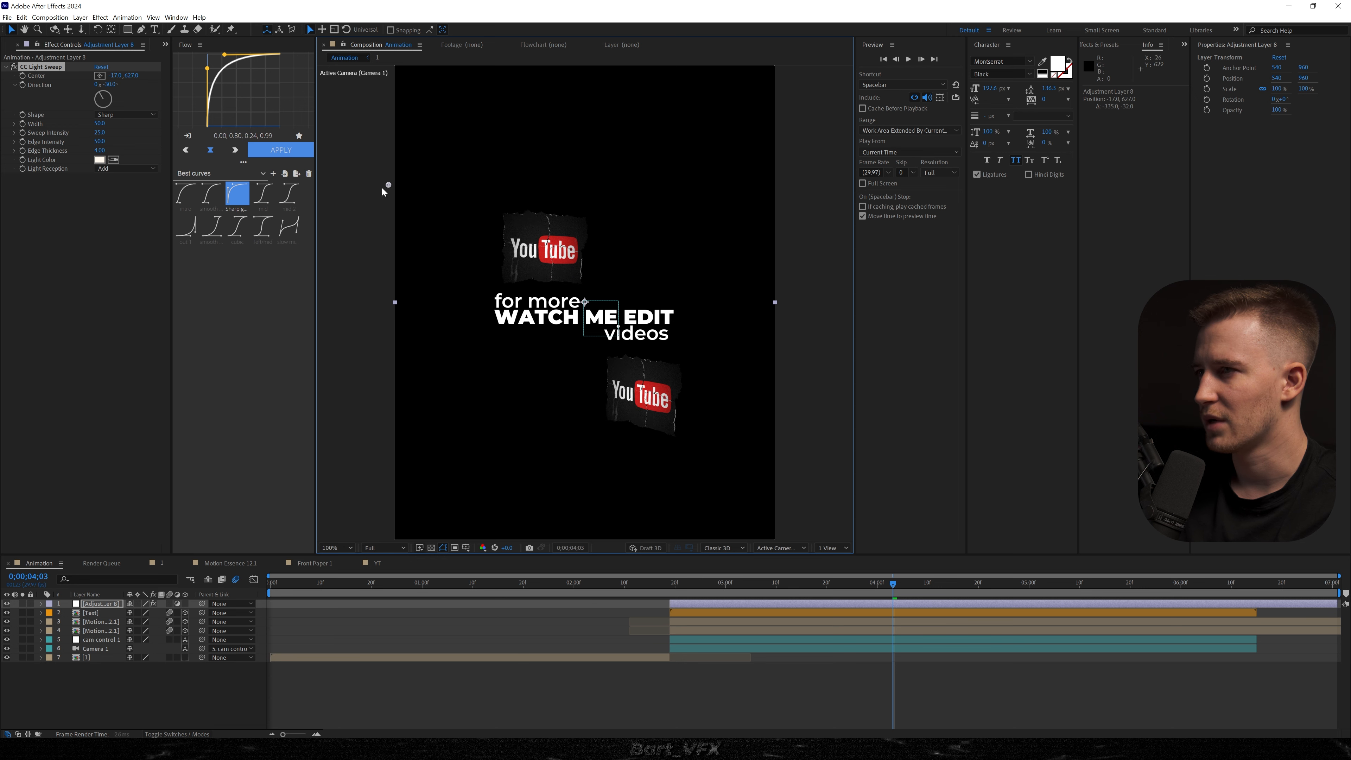
pyautogui.click(26, 83)
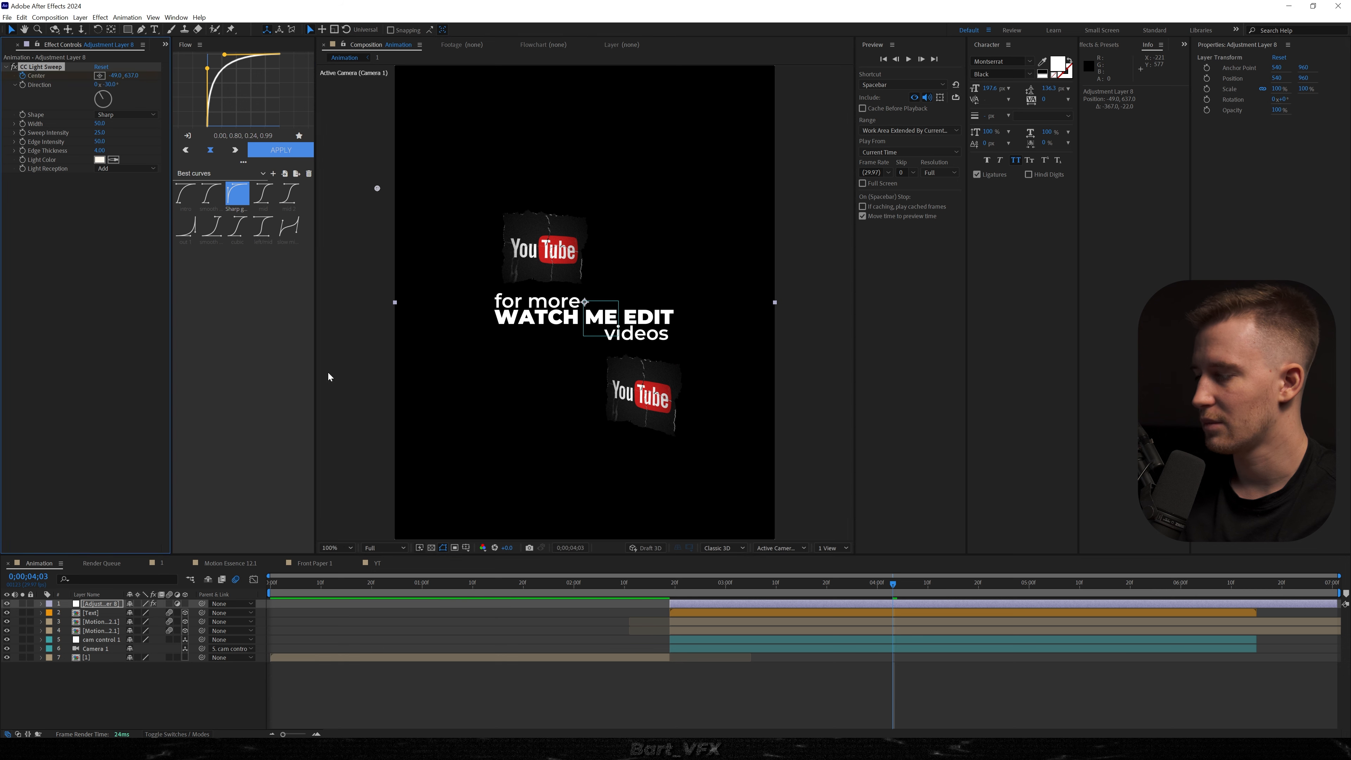
pyautogui.press('u')
pyautogui.moveTo(892, 622); pyautogui.dragTo(789, 623)
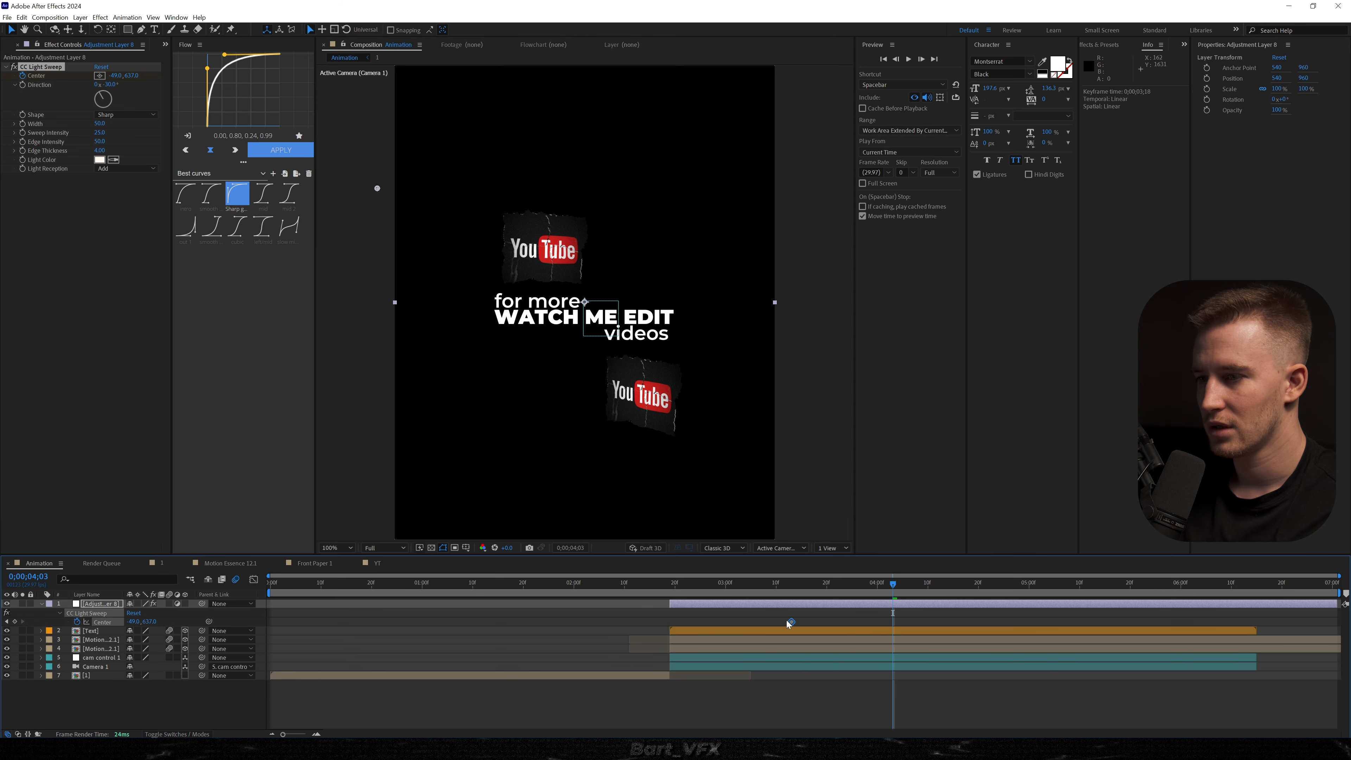
pyautogui.moveTo(378, 192); pyautogui.dragTo(618, 169)
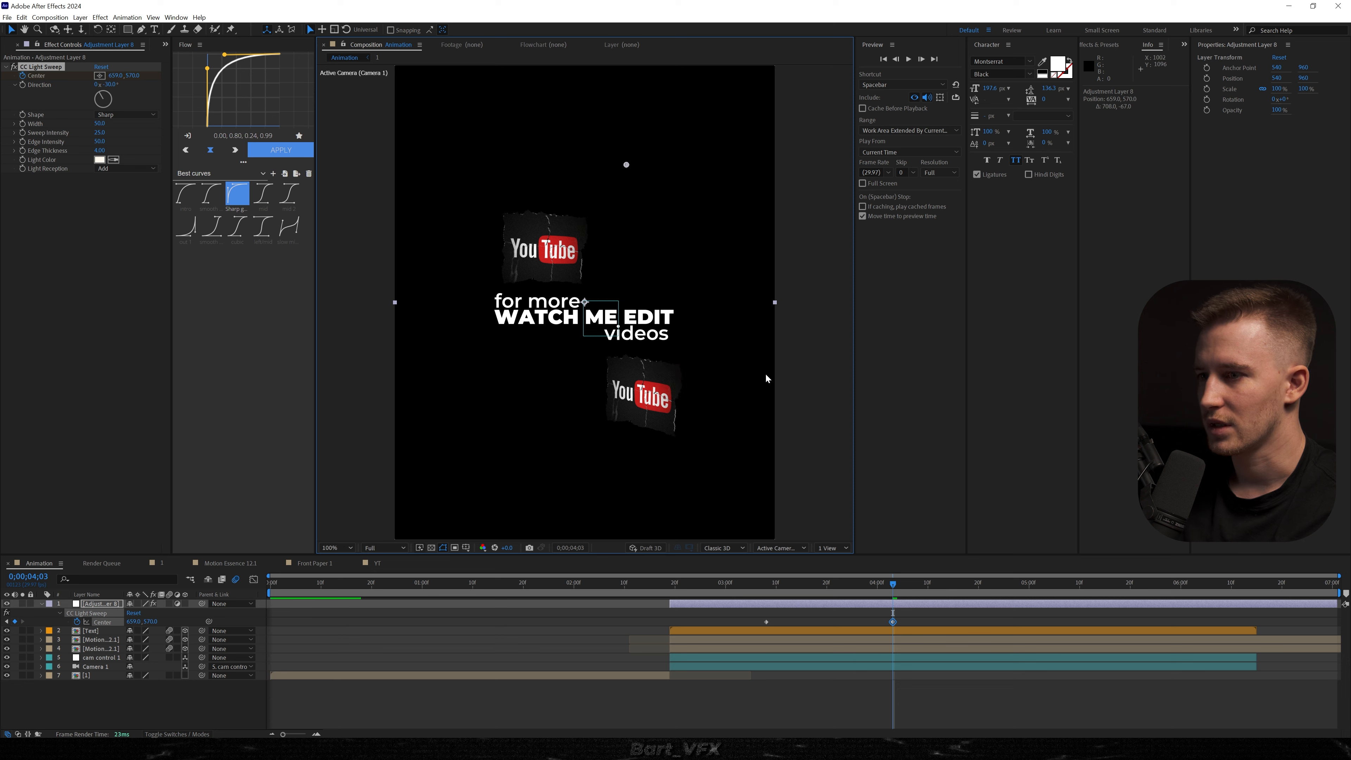
# Step: Apply the 0.20, 0.00, 0.00, 1.00 Flow curve to the light sweep's Center keyframes and preview the sweep
pyautogui.click(767, 583)
pyautogui.press('space')
pyautogui.press('space')
pyautogui.click(186, 194)
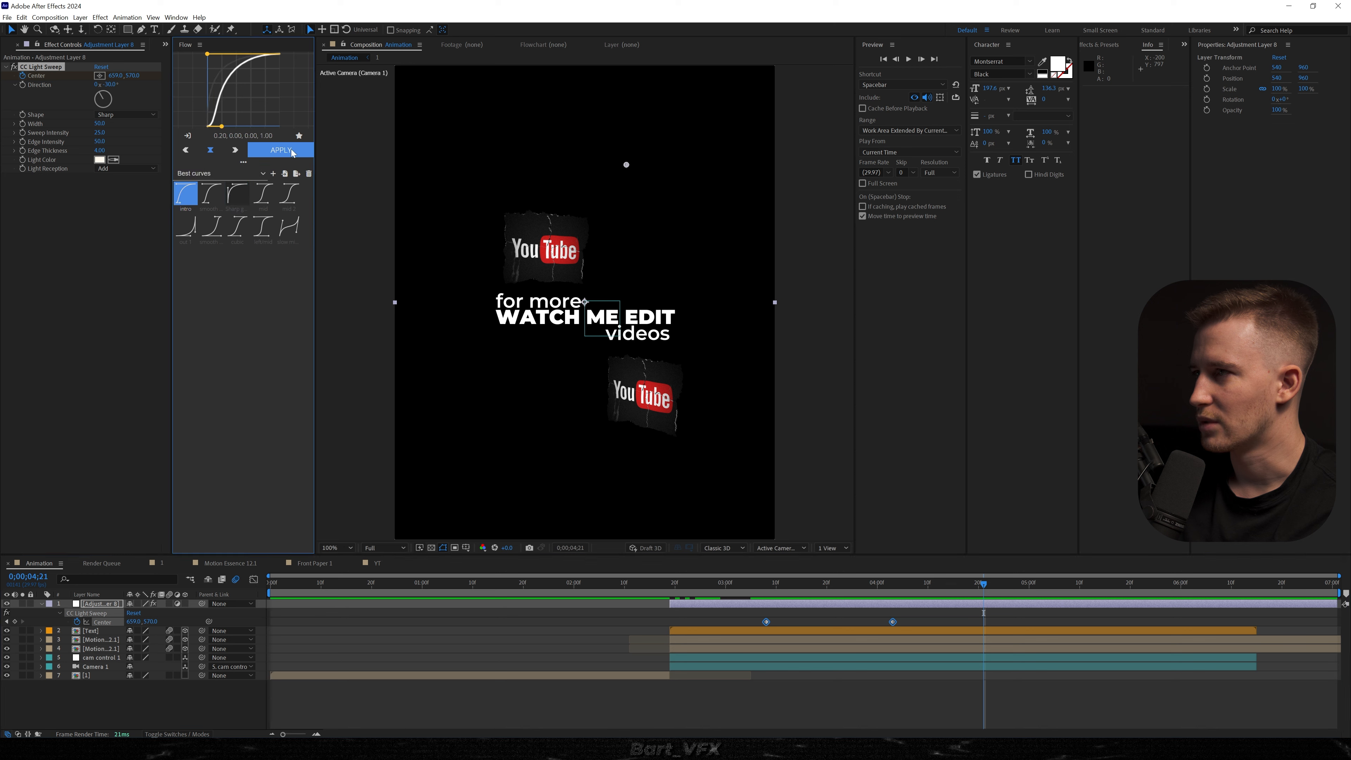
pyautogui.click(281, 149)
pyautogui.click(756, 584)
pyautogui.moveTo(733, 581); pyautogui.dragTo(730, 584)
pyautogui.press('space')
# Step: Move the light sweep's Center farther across the frame at its ending keyframe and preview the change
pyautogui.click(891, 585)
pyautogui.press('F2')
pyautogui.moveTo(111, 74)
pyautogui.mouseDown()
pyautogui.moveTo(85, 80)
pyautogui.moveTo(102, 85)
pyautogui.mouseUp()
pyautogui.click(775, 581)
pyautogui.press('space')
# Step: Create an adjustment layer starting at 0;00;02;14, apply the Transform shake preset found by searching for "vhd", and preview the transition
pyautogui.click(715, 587)
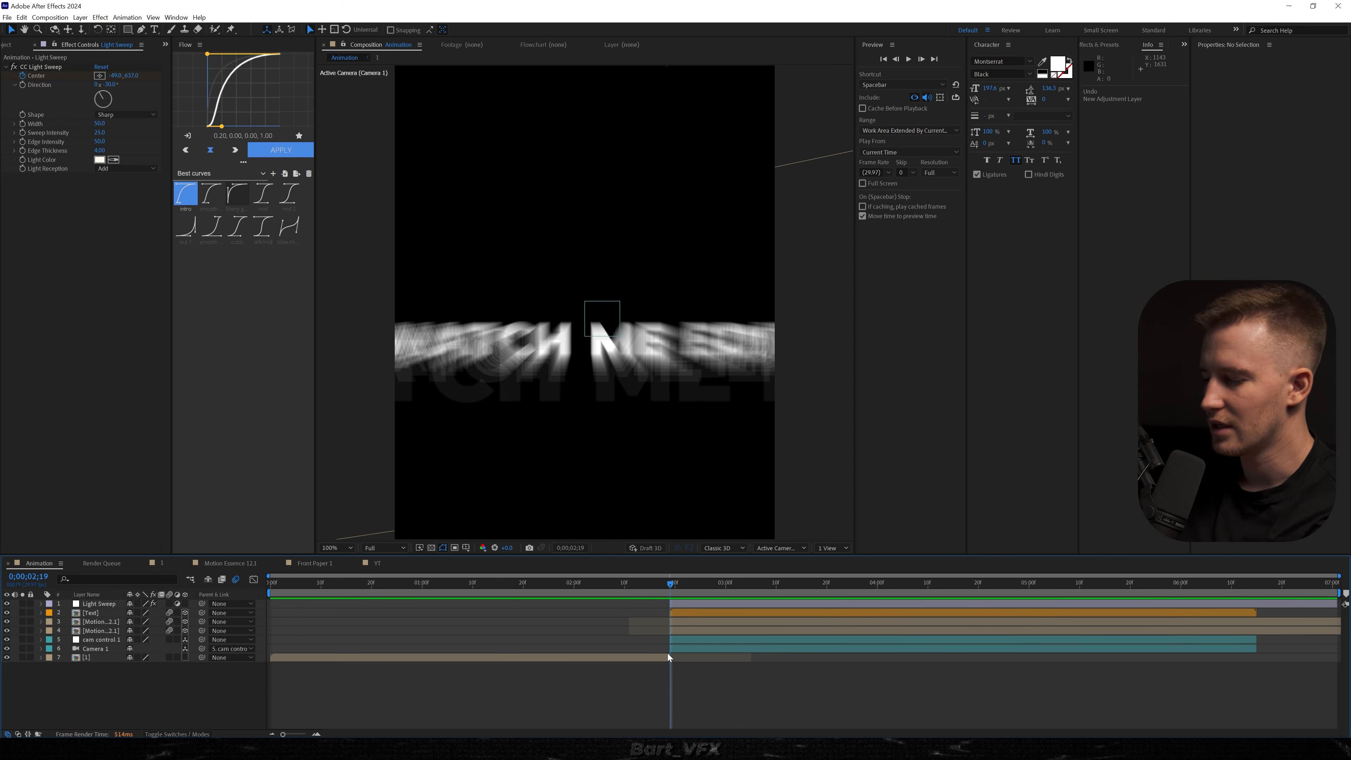
pyautogui.hotkey('ctrl', 'alt', 'y')
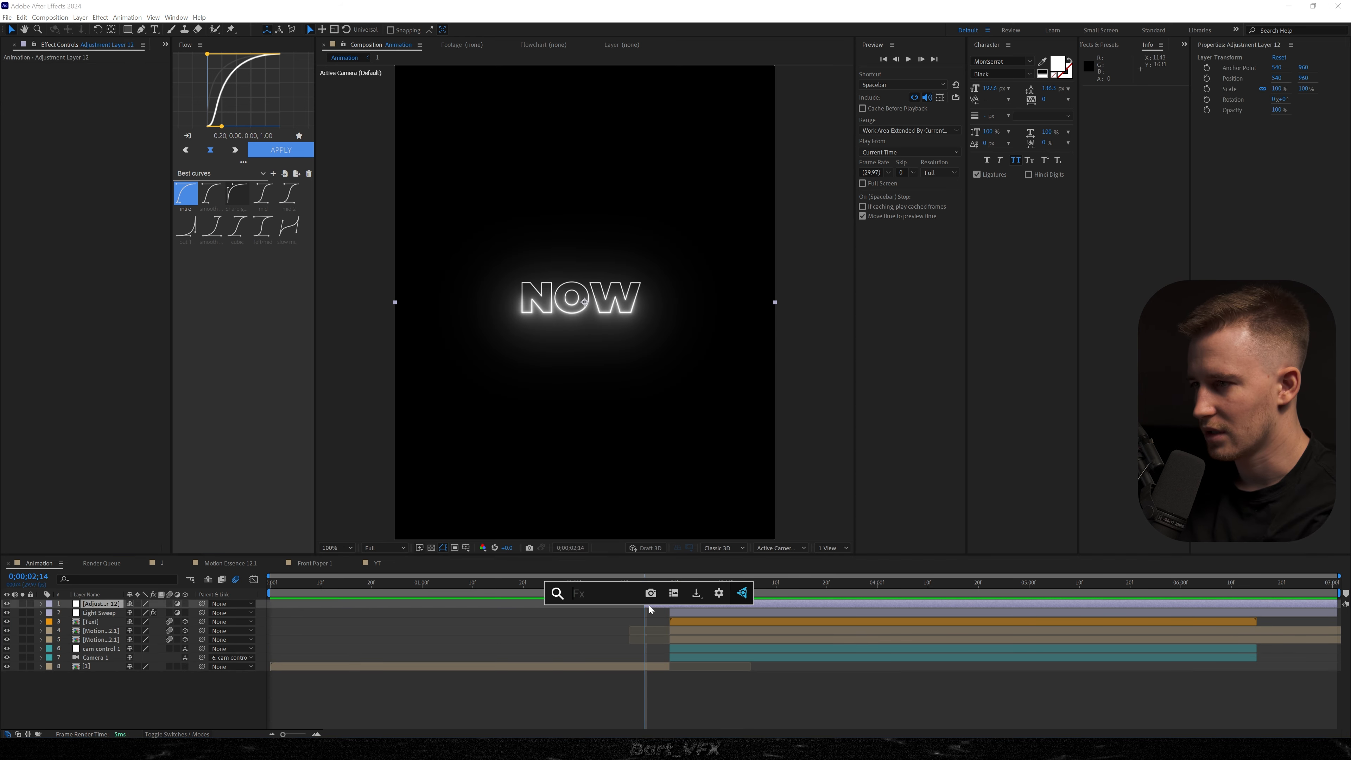
pyautogui.write('vhd')
pyautogui.press('Down')
pyautogui.press('Down')
pyautogui.press('Return')
pyautogui.click(595, 585)
pyautogui.press('space')
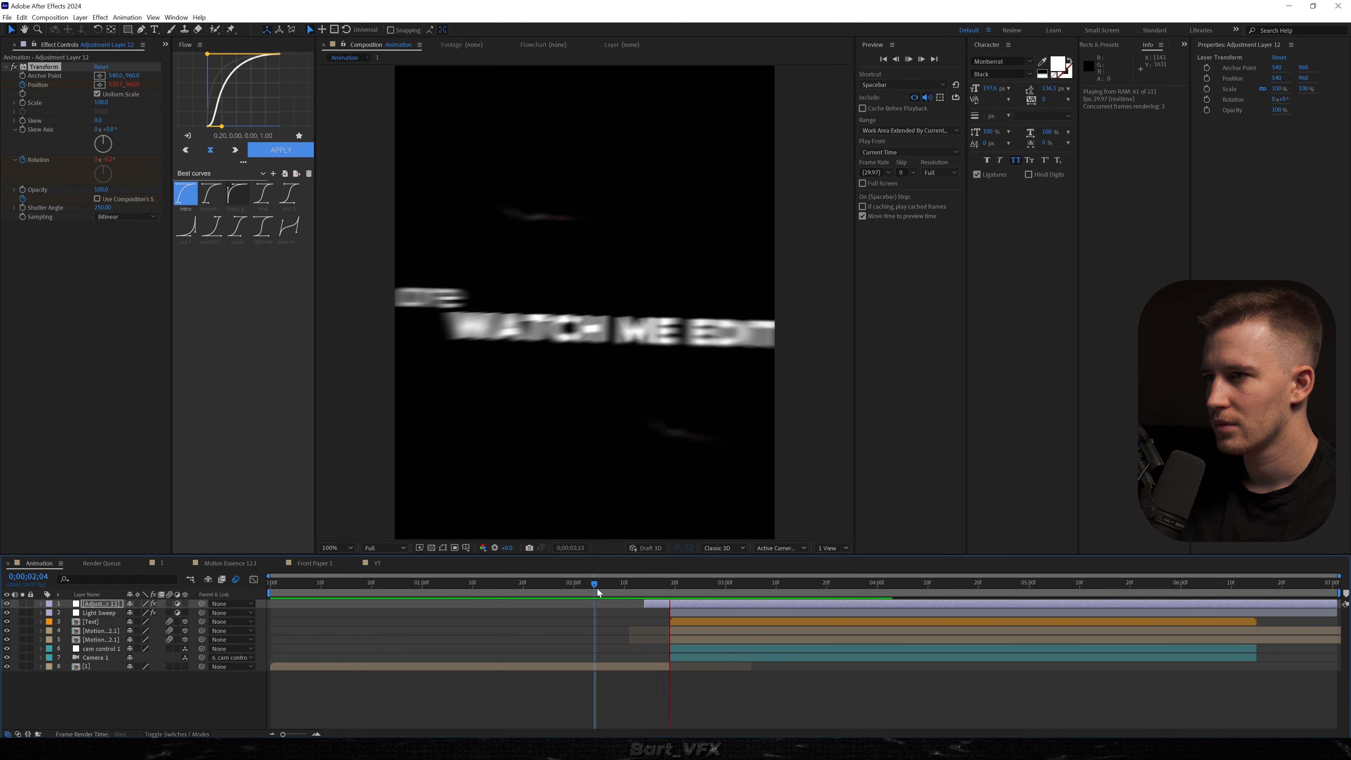
# Step: Reveal the shake layer's keyframes, move the layer about 3 frames later to start at 0;00;02;17, and preview the transition
pyautogui.click(666, 587)
pyautogui.press('u')
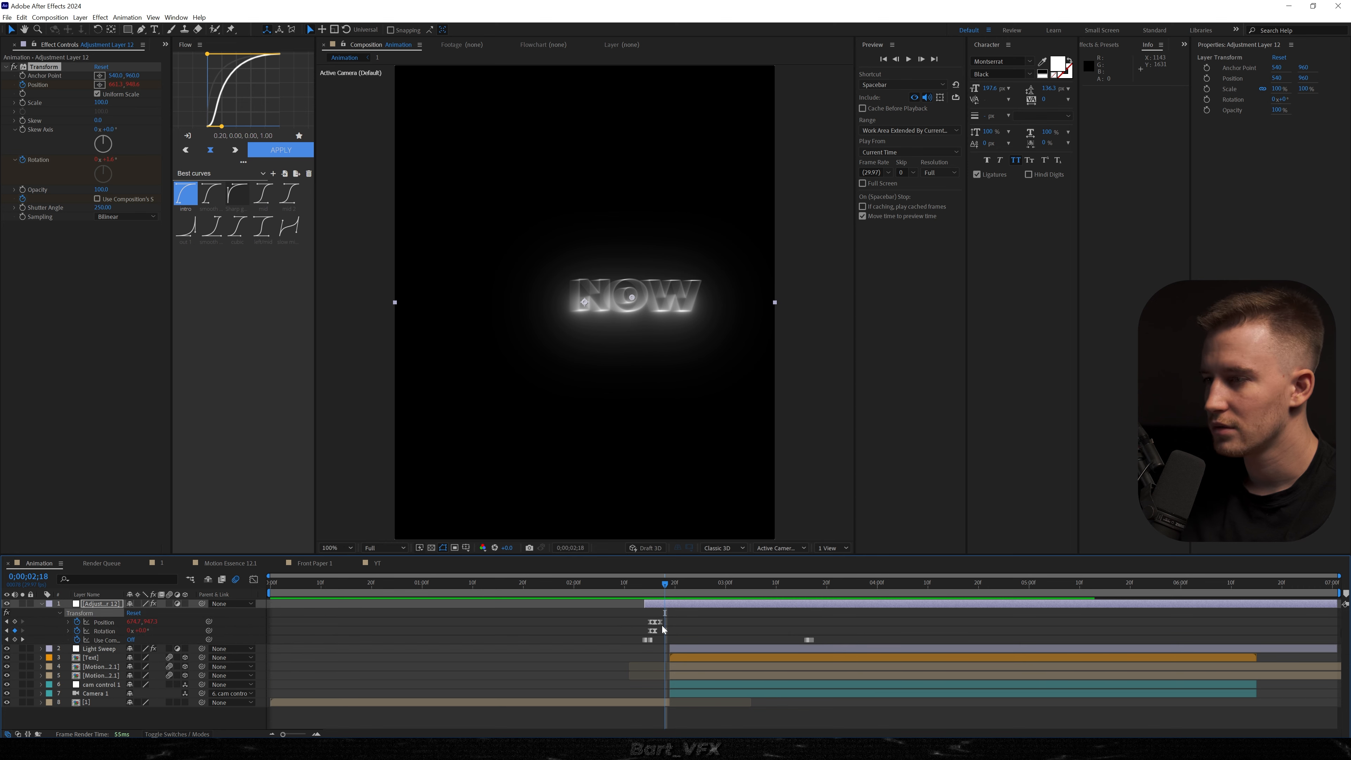
pyautogui.scroll(3, 656, 633)
pyautogui.click(647, 587)
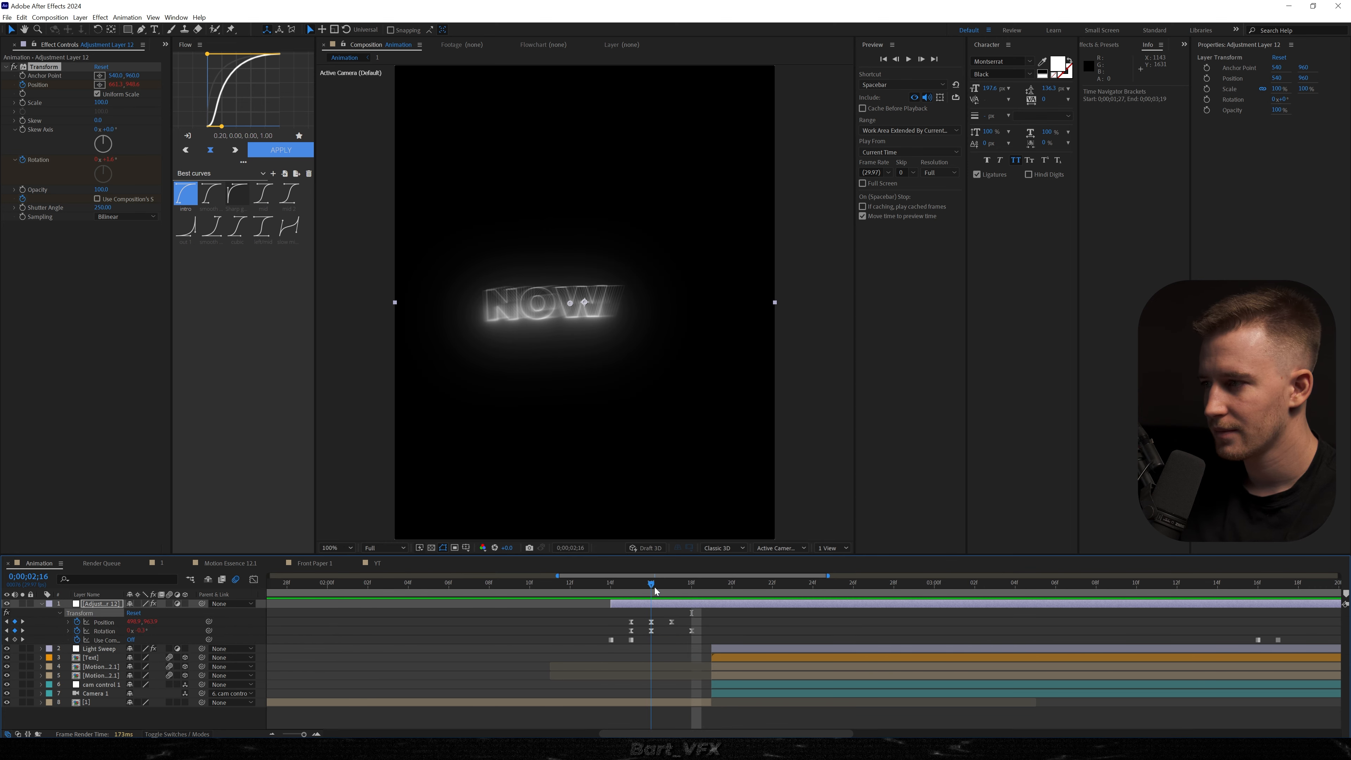
pyautogui.moveTo(662, 603); pyautogui.dragTo(732, 602)
pyautogui.click(489, 582)
pyautogui.press('space')
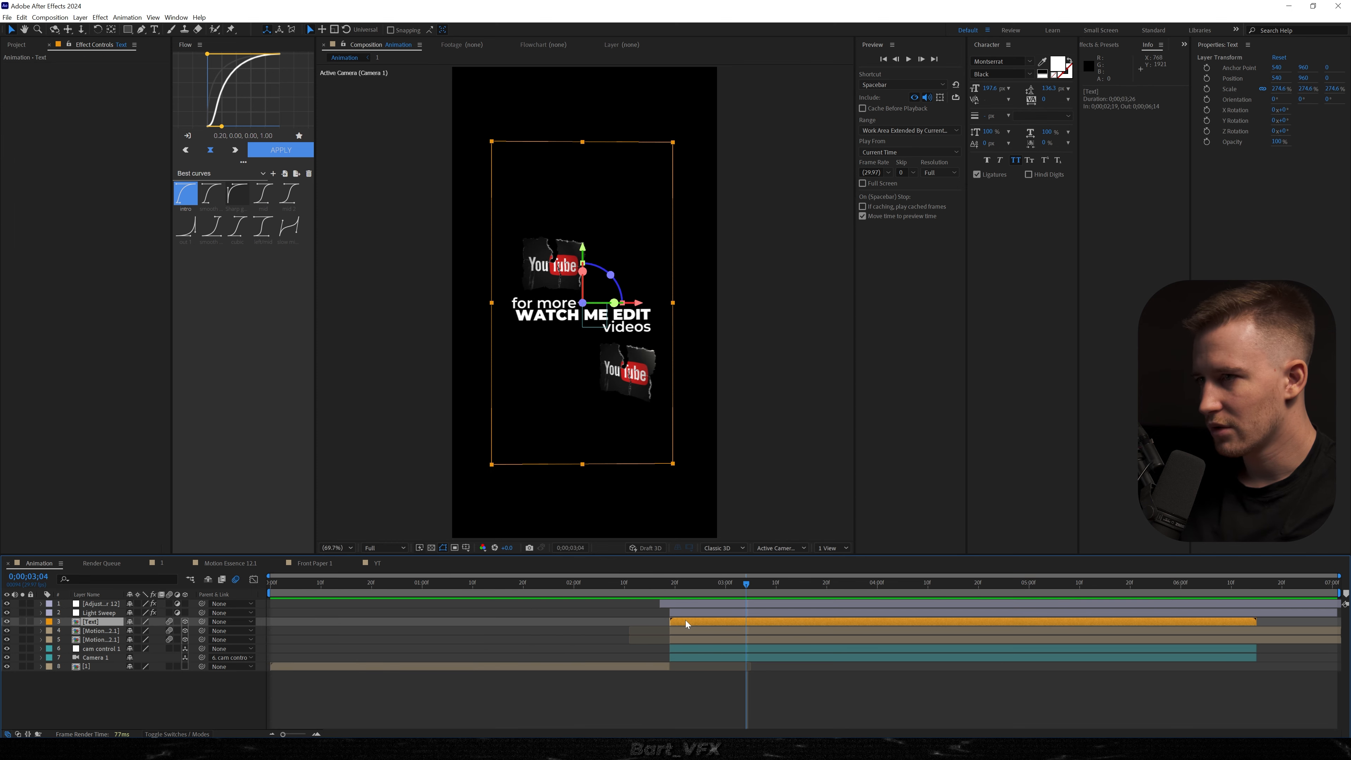
# Step: Open the Text composition and set its size to 3340 by 4320 px
pyautogui.doubleClick(685, 620)
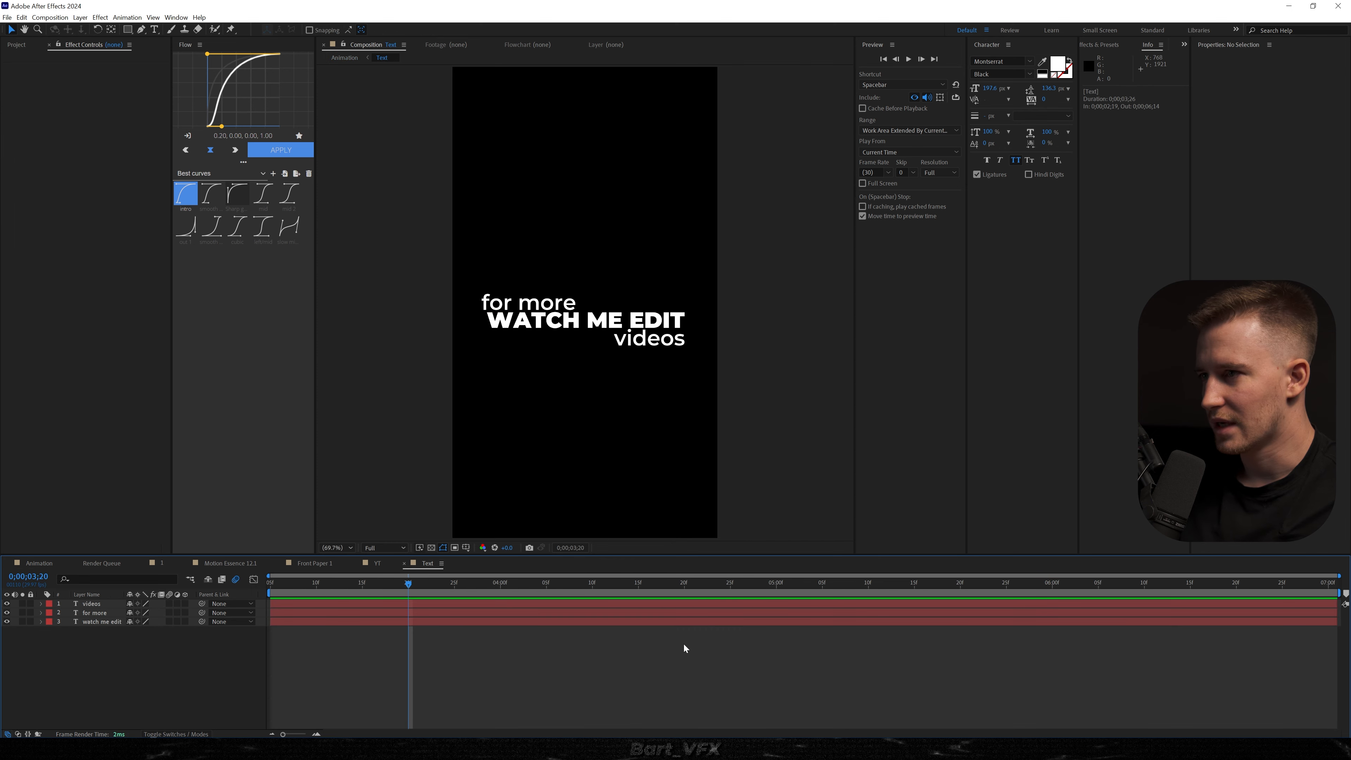
pyautogui.hotkey('ctrl', 'k')
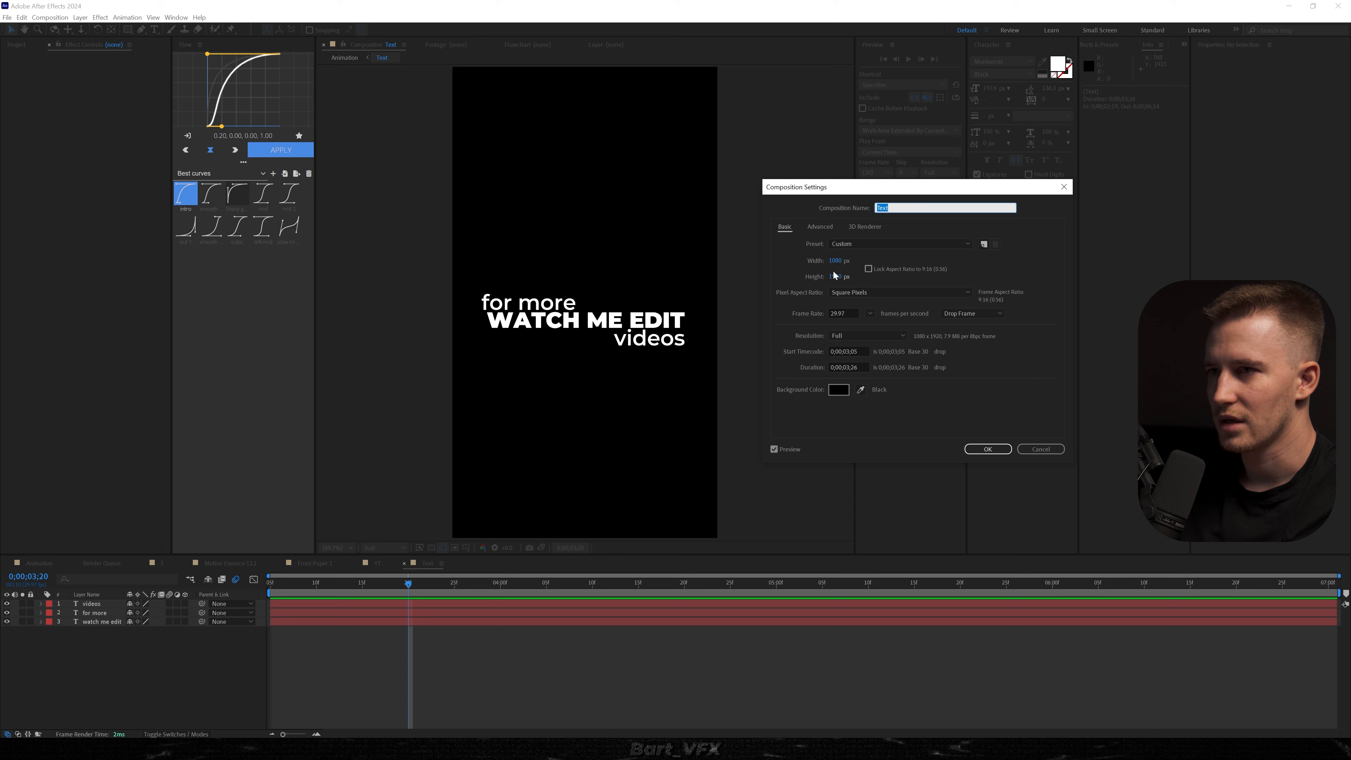
pyautogui.click(835, 261)
pyautogui.write('1412')
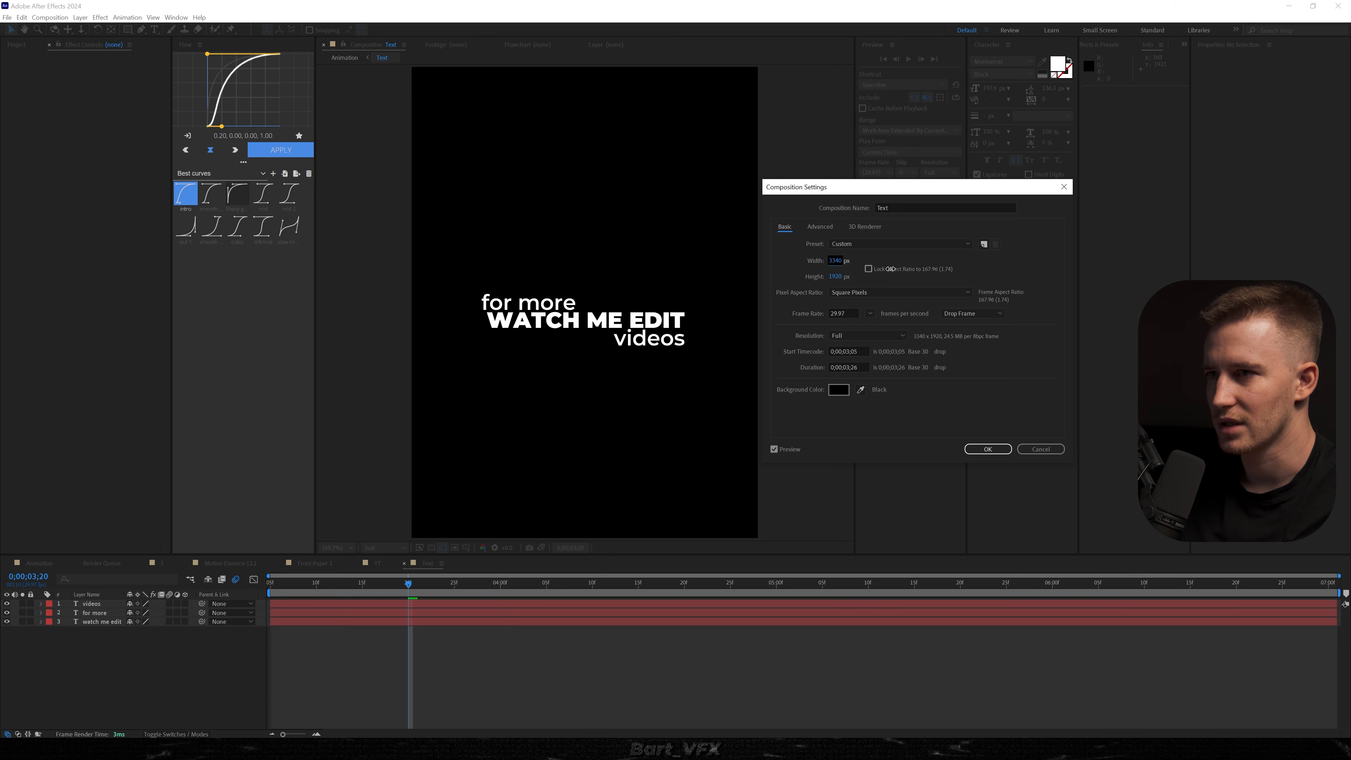
pyautogui.click(835, 276)
pyautogui.write('4320')
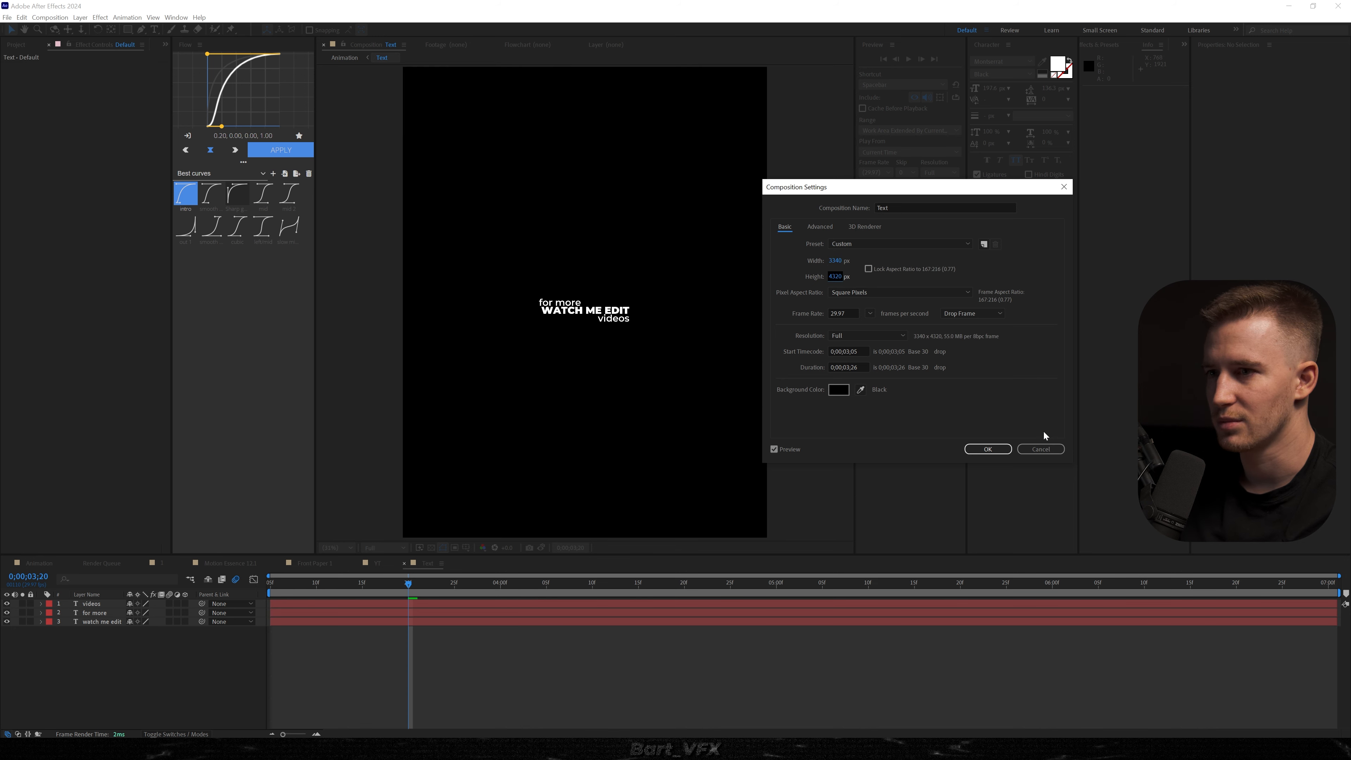
pyautogui.click(985, 453)
# Step: Return to the Animation composition and apply Deep Glow to the Text layer
pyautogui.press('Tab')
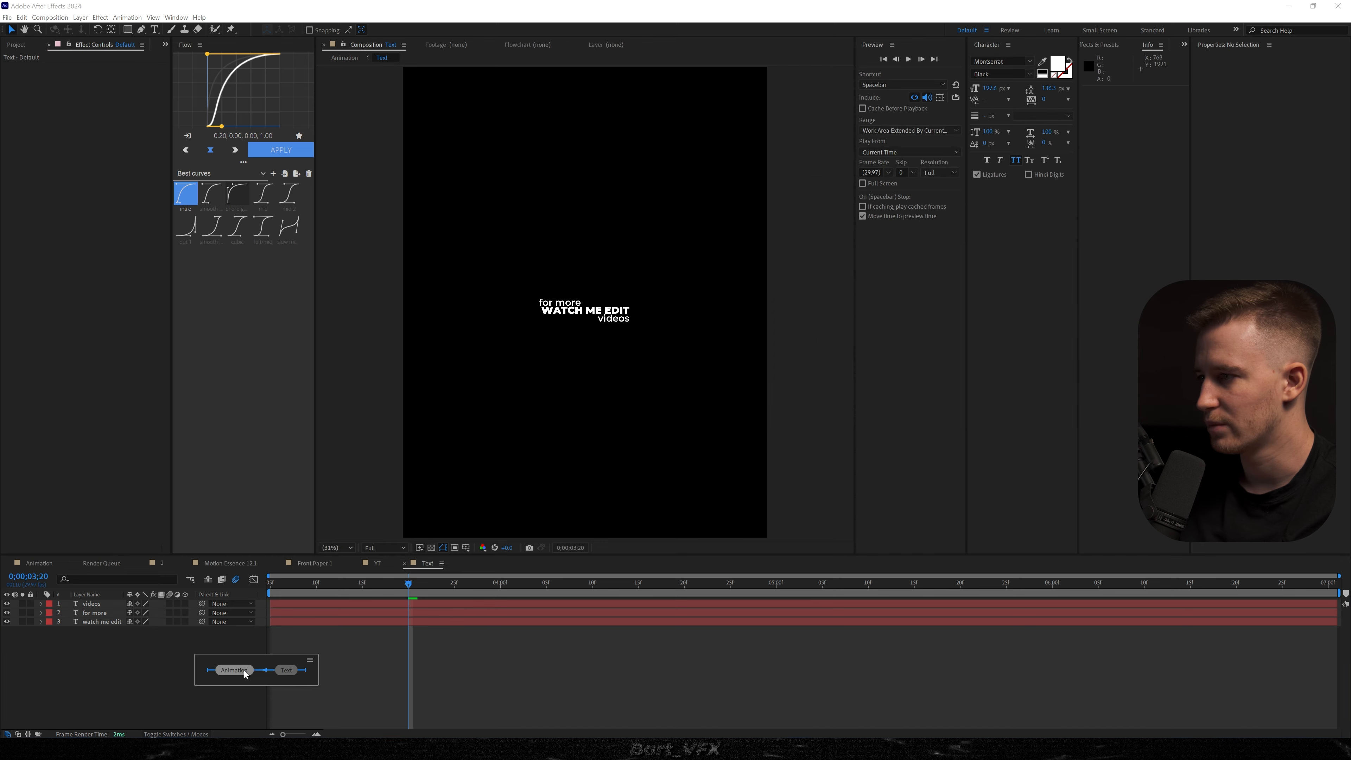
pyautogui.click(248, 669)
pyautogui.click(683, 623)
pyautogui.hotkey('ctrl', 'space')
pyautogui.write('de')
pyautogui.press('Return')
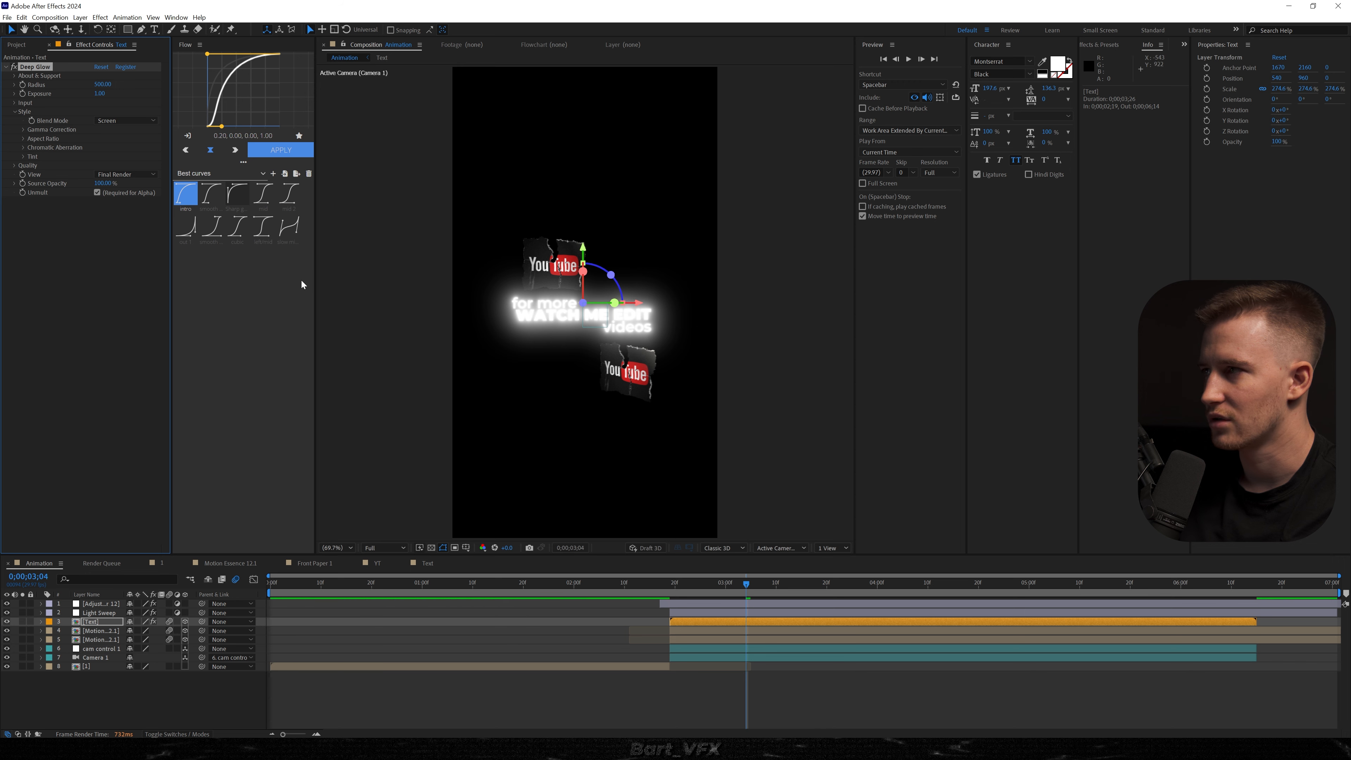
# Step: Move the Light Sweep adjustment layer one level down beneath the Text layer, and bring up the Text layer's Deep Glow settings
pyautogui.moveTo(98, 613)
pyautogui.mouseDown()
pyautogui.moveTo(94, 628)
pyautogui.moveTo(99, 617)
pyautogui.mouseUp()
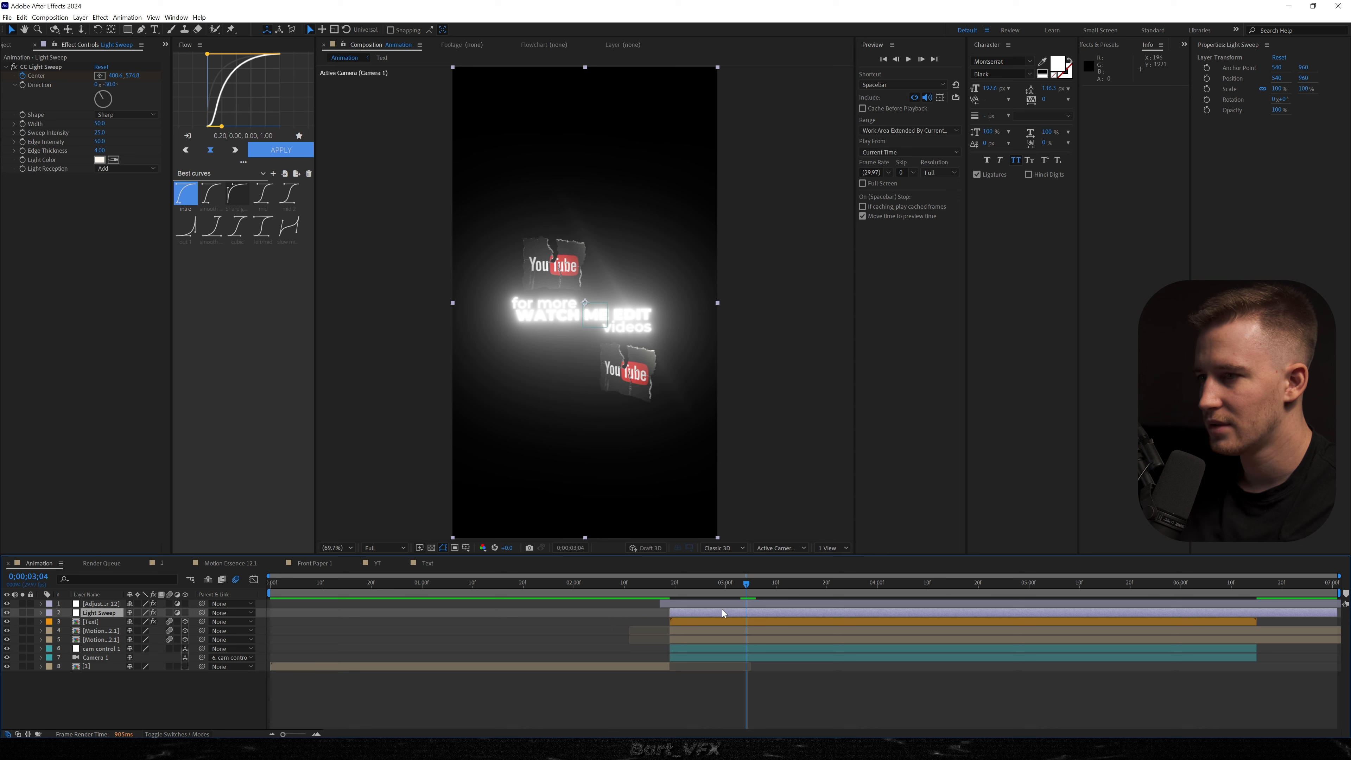
pyautogui.hotkey('ctrl', '[')
pyautogui.click(91, 612)
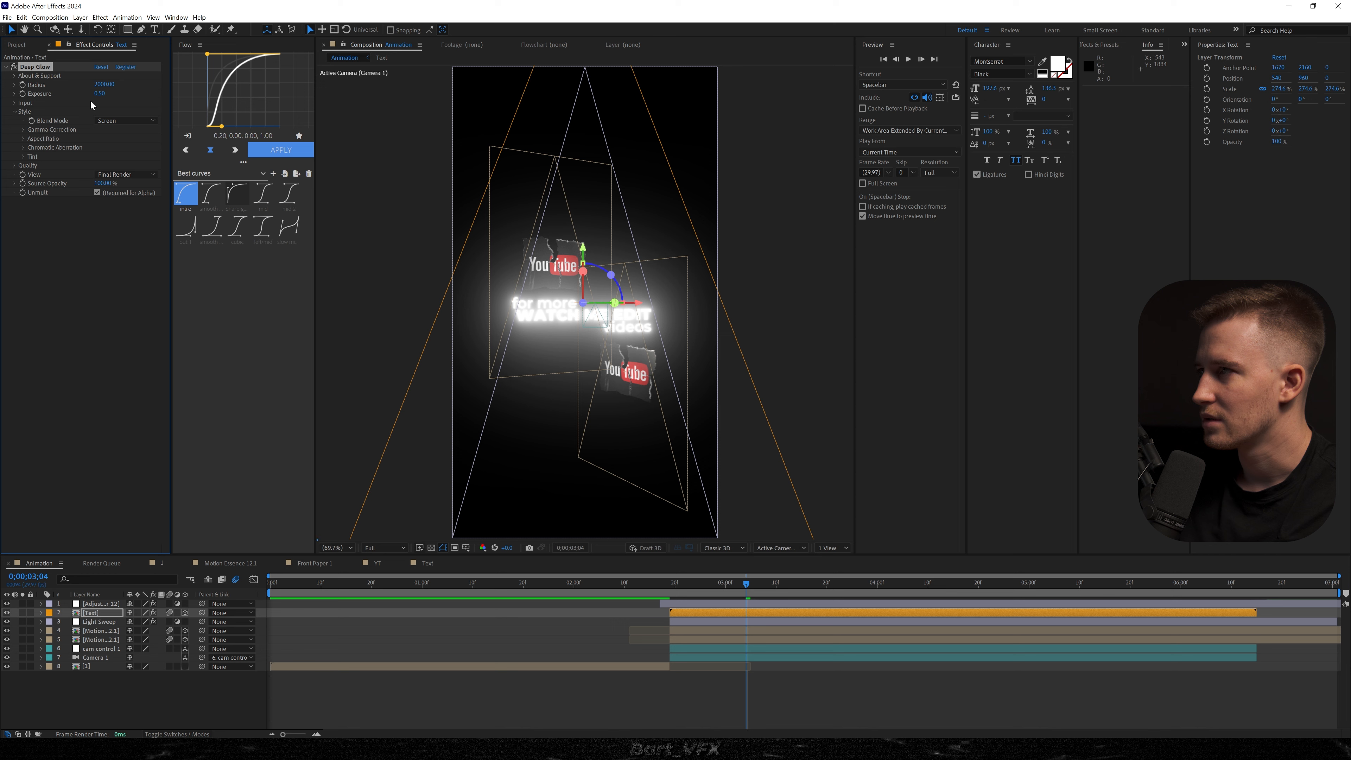
# Step: Reduce the Text layer's Deep Glow radius to about 1739 and its exposure to about 0.5, and preview the glow
pyautogui.moveTo(100, 85); pyautogui.dragTo(49, 192)
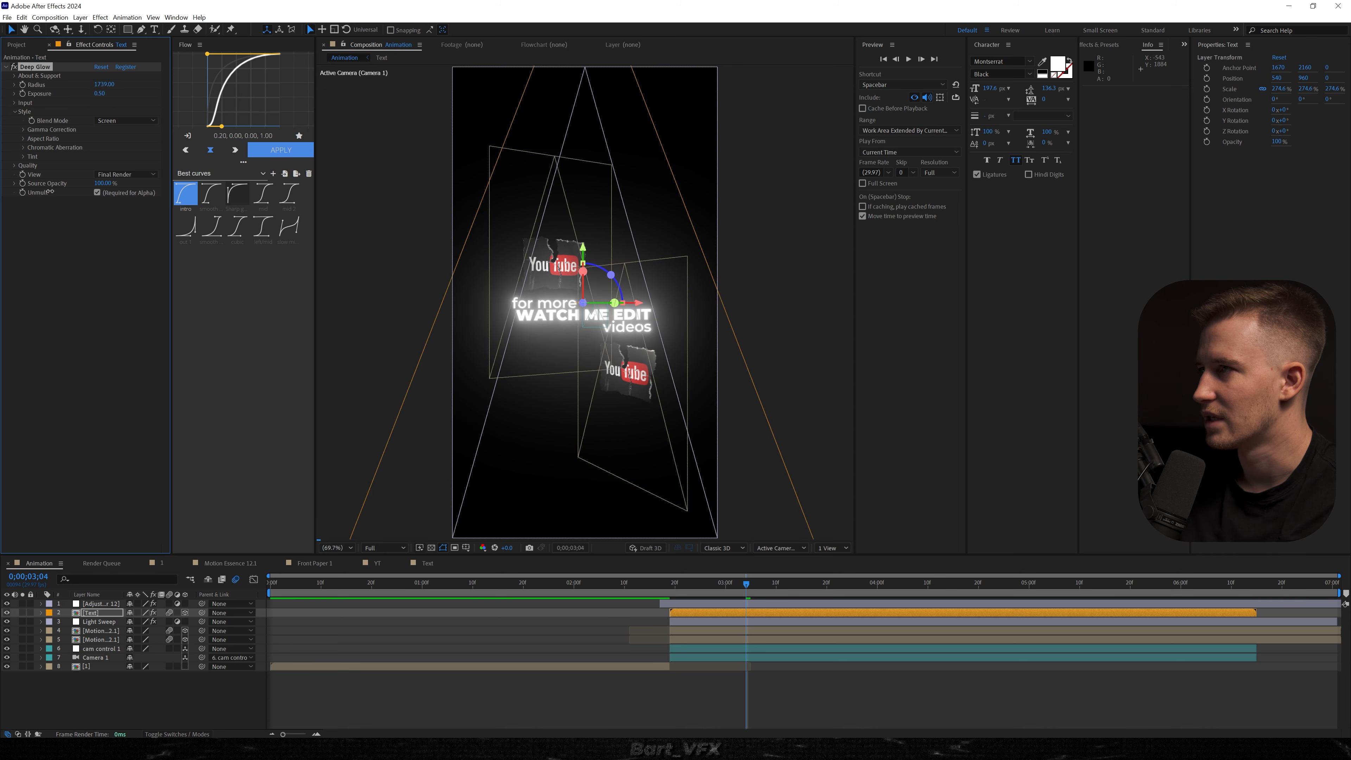
pyautogui.moveTo(27, 230); pyautogui.dragTo(28, 229)
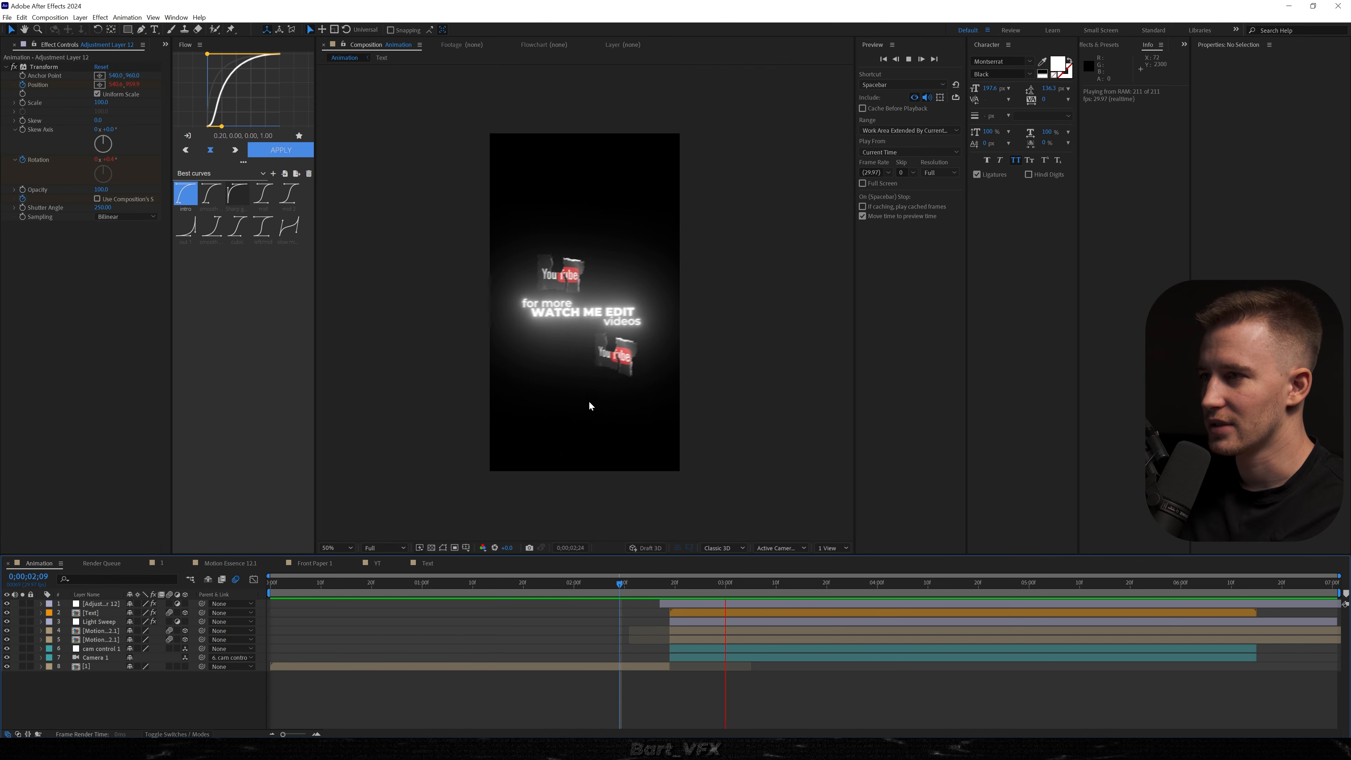
pyautogui.press('space')
# Step: Increase the Transform effect's scale on the shake adjustment layer to about 134 and preview the transition
pyautogui.moveTo(729, 587); pyautogui.dragTo(685, 592)
pyautogui.click(705, 606)
pyautogui.moveTo(97, 104); pyautogui.dragTo(181, 103)
pyautogui.click(610, 587)
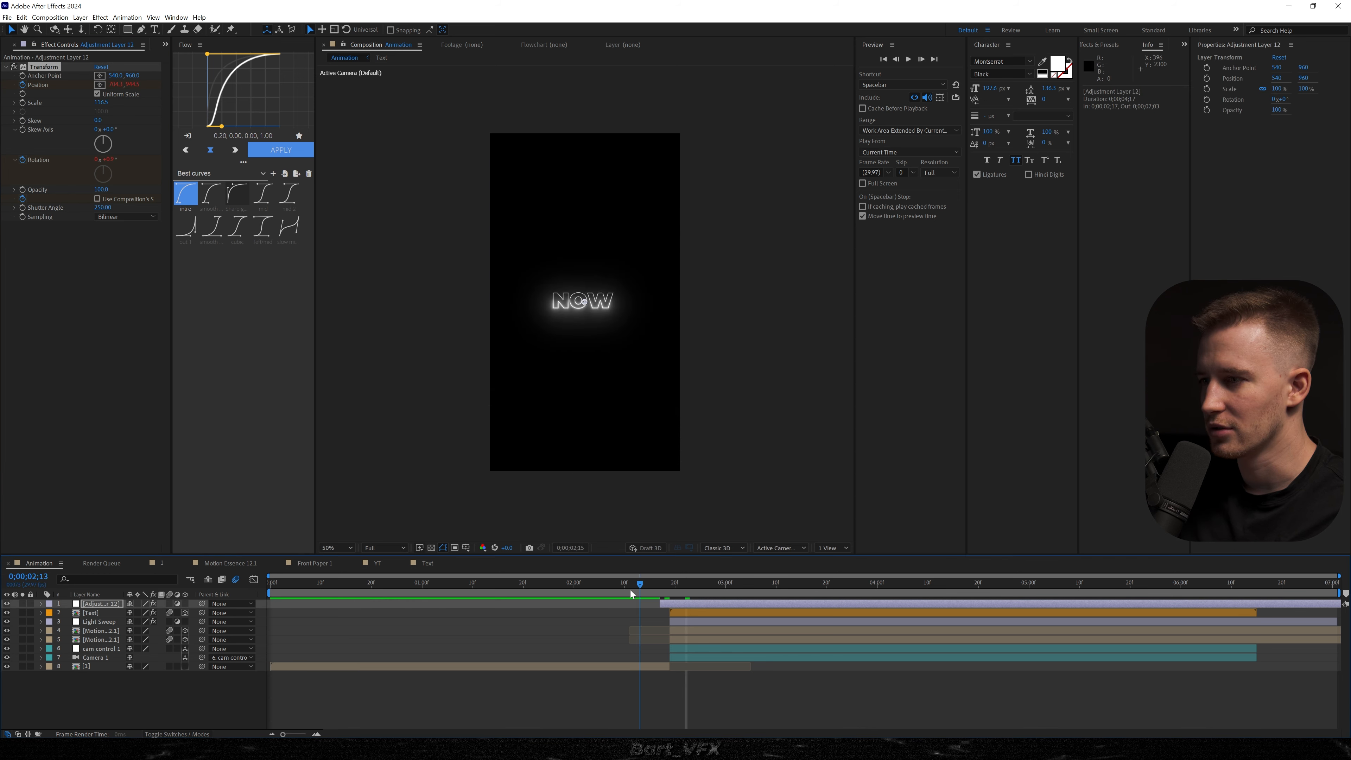
pyautogui.press('space')
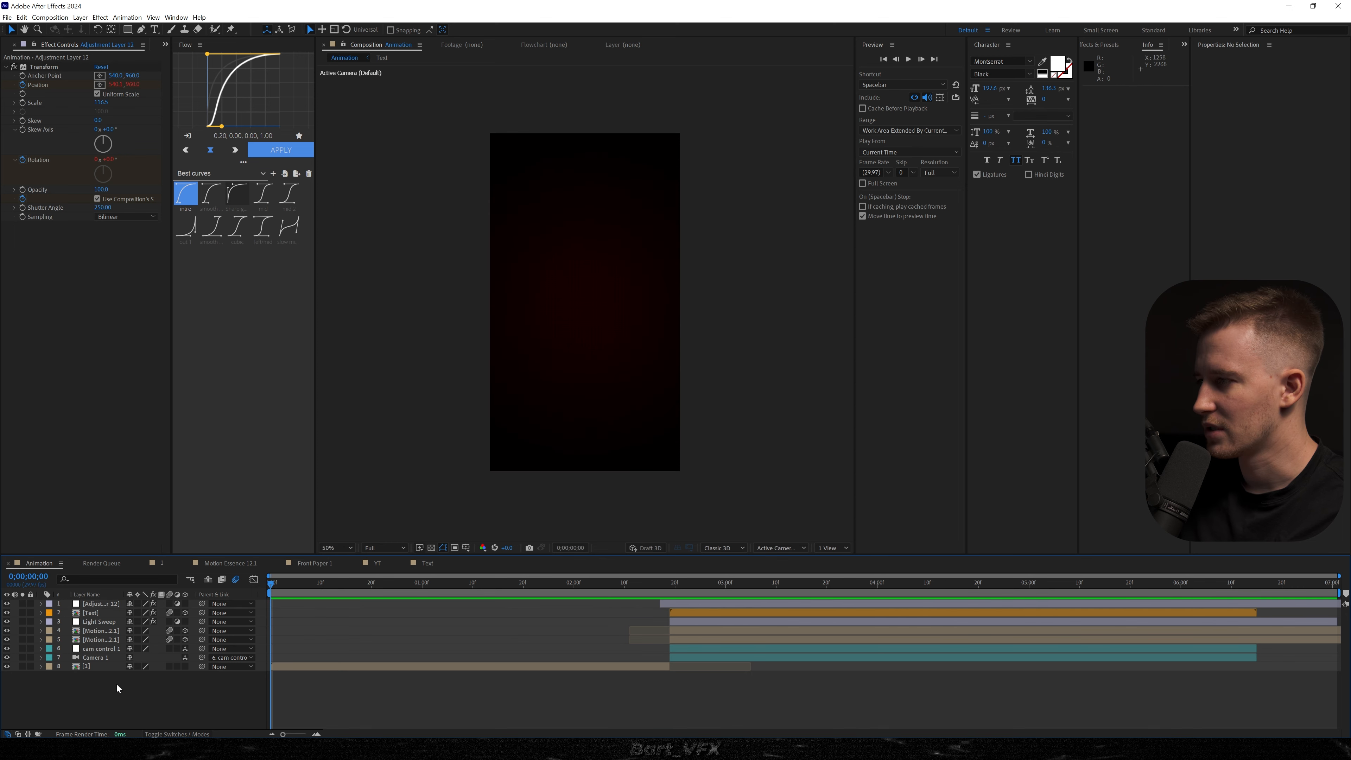
# Step: Add a new adjustment layer on top of the Animation composition, name it Vignette, and apply CC Vignette
pyautogui.rightClick(117, 684)
pyautogui.moveTo(175, 569)
pyautogui.click(278, 650)
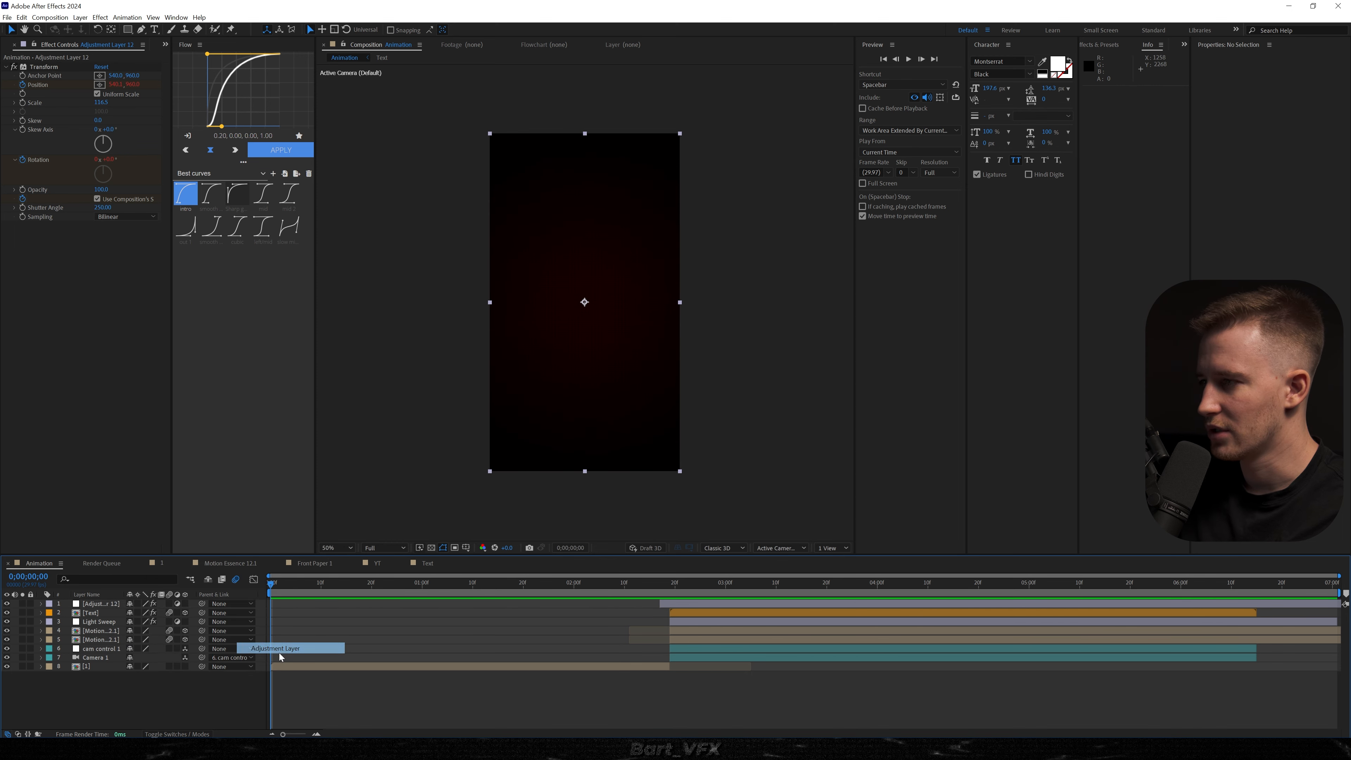
pyautogui.hotkey('ctrl', 'space')
pyautogui.write('vign')
pyautogui.press('Return')
# Step: Create a black solid named TV lines, apply the Grid effect with horizontal lines at 35% opacity, and preview it
pyautogui.hotkey('ctrl', 'y')
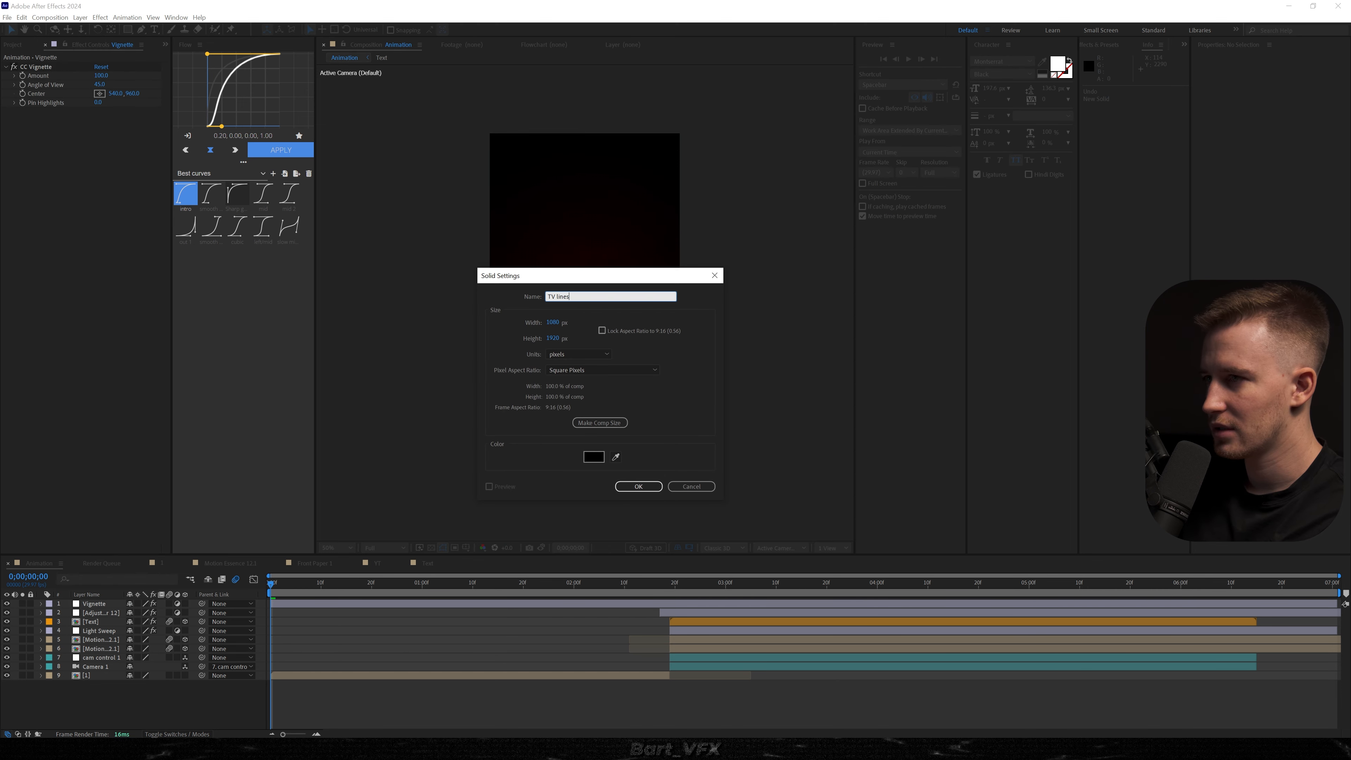
pyautogui.press('Return')
pyautogui.hotkey('ctrl', 'space')
pyautogui.write('35')
pyautogui.press('Return')
pyautogui.press('space')
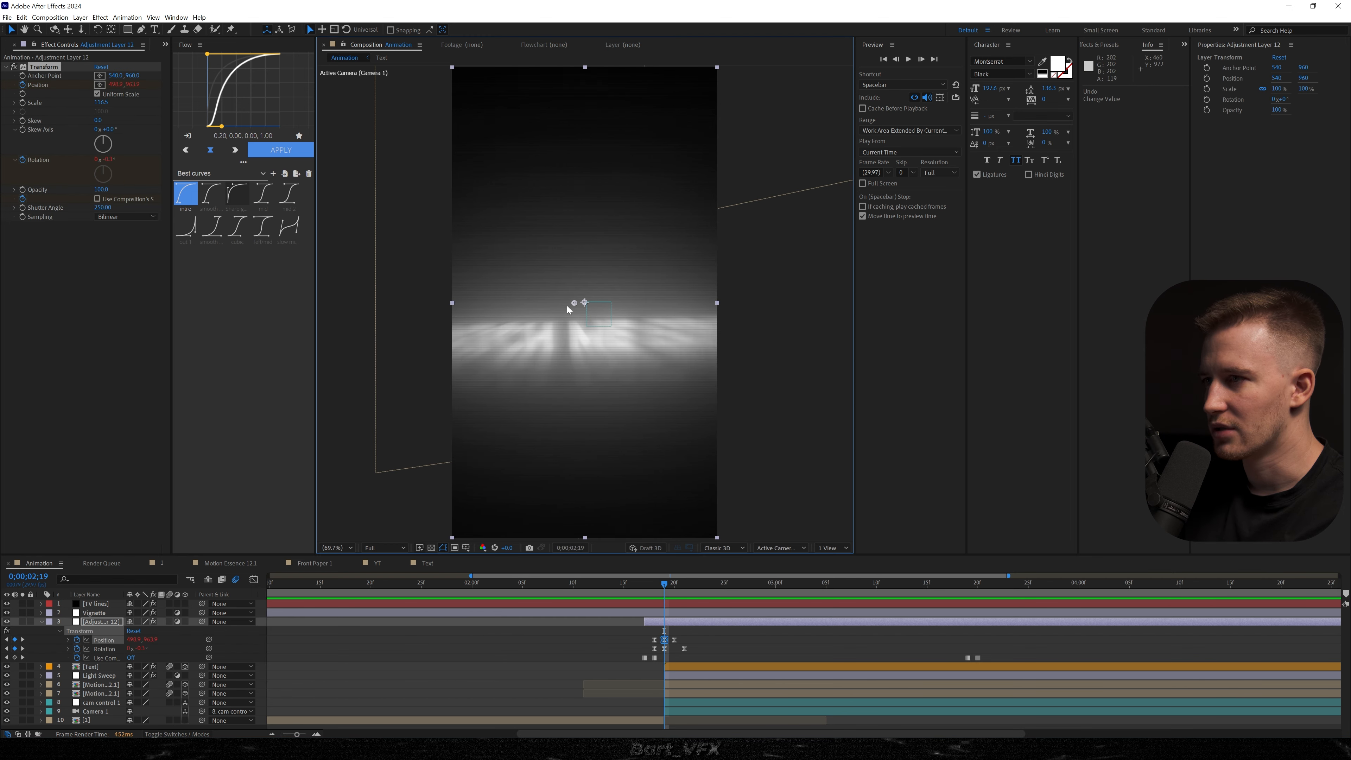
# Step: Offset the shake layer's position slightly down and to the right at the 0;00;02;19 keyframe, and preview the transition
pyautogui.moveTo(574, 307); pyautogui.dragTo(589, 318)
pyautogui.moveTo(664, 584); pyautogui.dragTo(624, 589)
pyautogui.press('space')
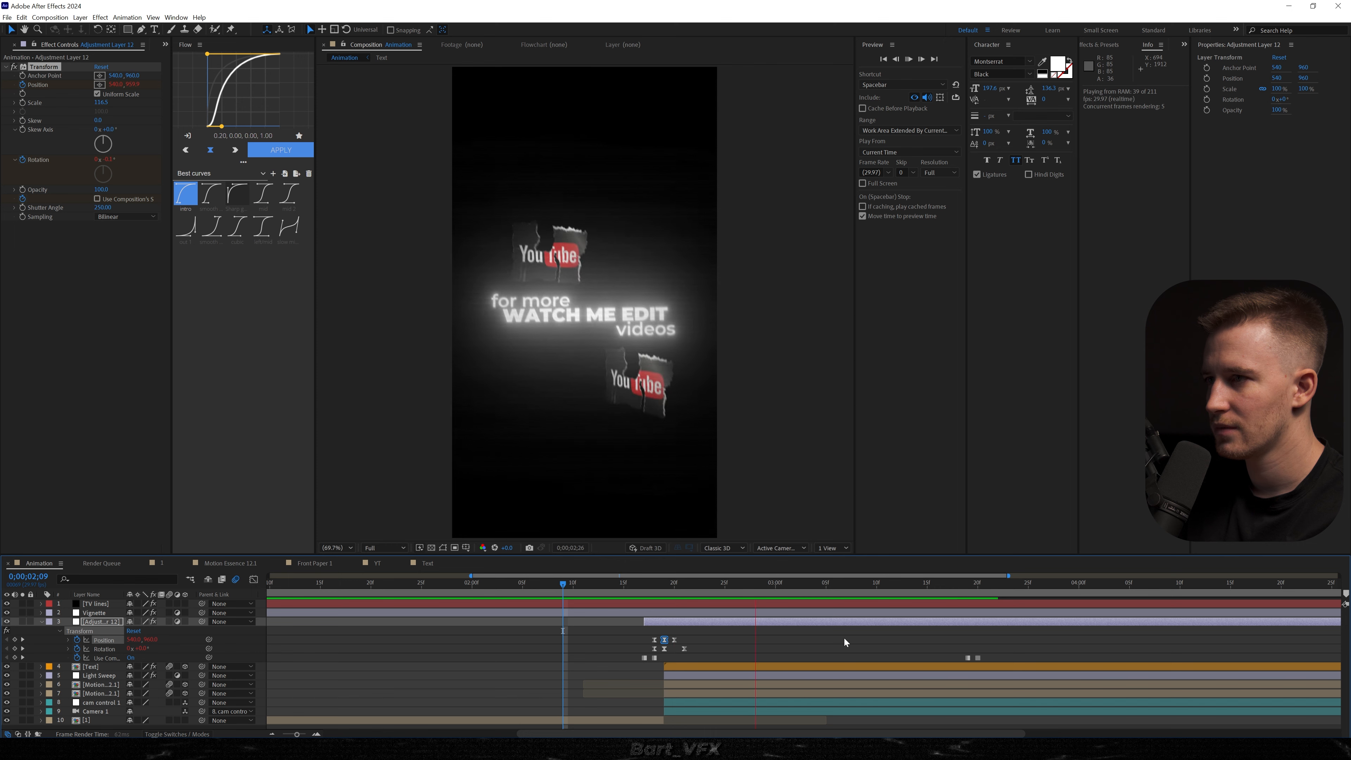
# Step: Add an adjustment layer above the shake layer at 0;00;02;19, apply the Invert effect, and trim it to about two frames
pyautogui.click(664, 587)
pyautogui.click(677, 622)
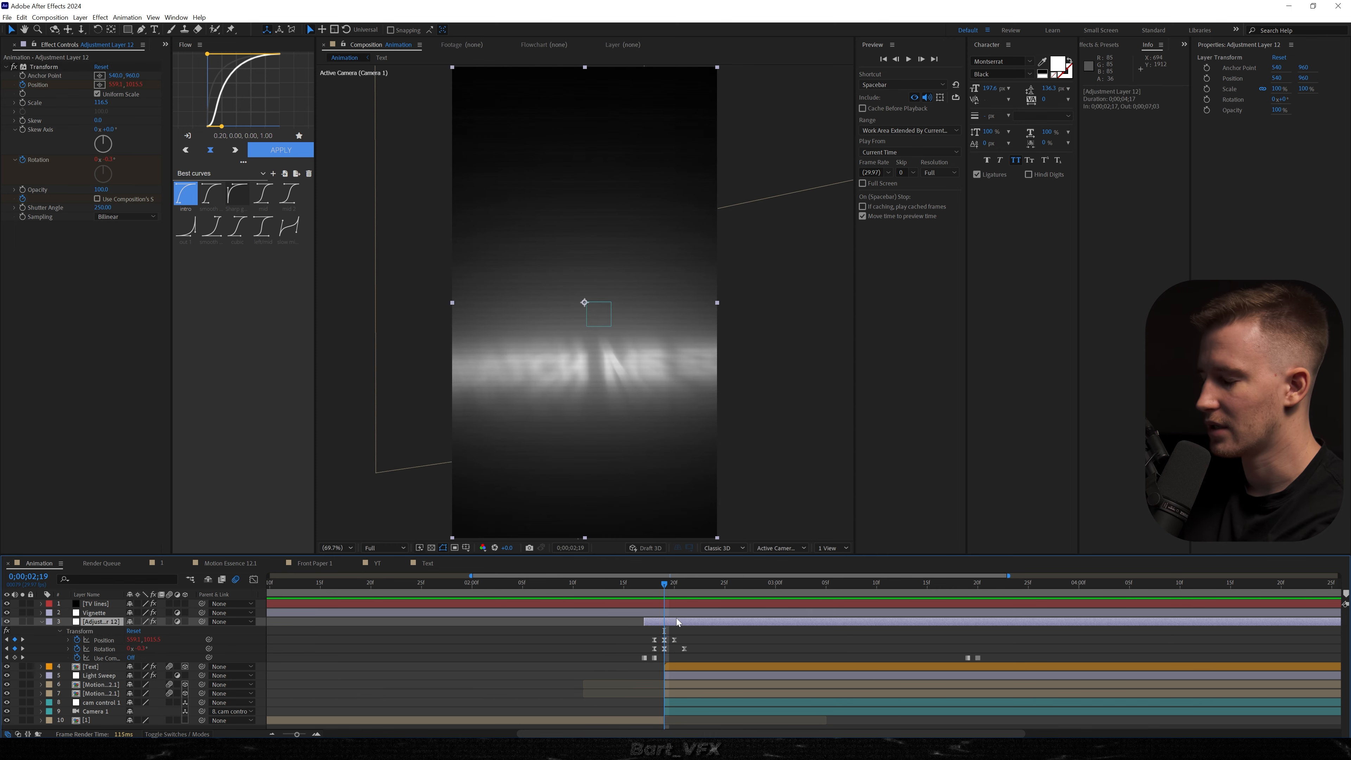
pyautogui.hotkey('ctrl', 'alt', 'y')
pyautogui.hotkey('ctrl', 'space')
pyautogui.write('inv')
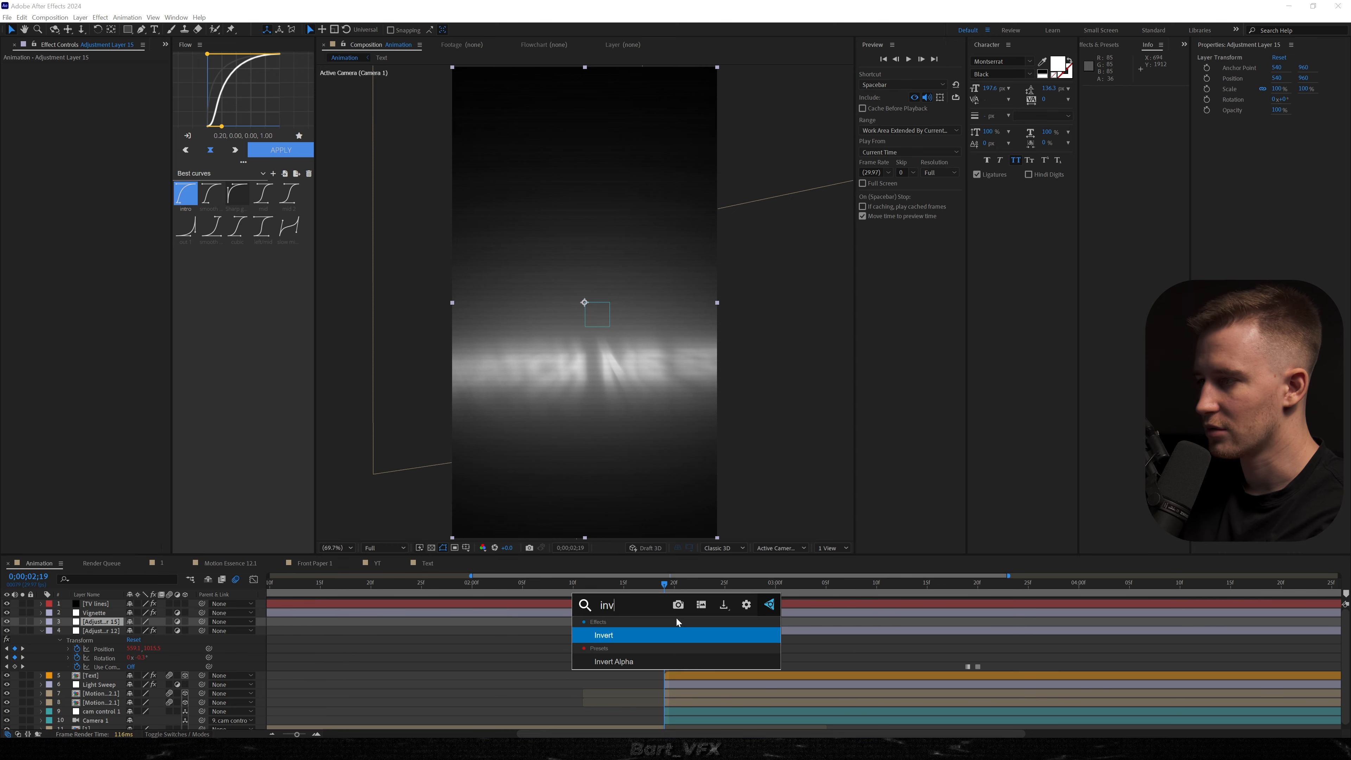
pyautogui.write('er')
pyautogui.press('Return')
# Step: Create a solid named Black BG directly above layer 1, trim it to the invert flash at 0;00;02;19, and preview the transition
pyautogui.click(656, 726)
pyautogui.hotkey('ctrl', 'alt', 'y')
pyautogui.hotkey('ctrl', 'z')
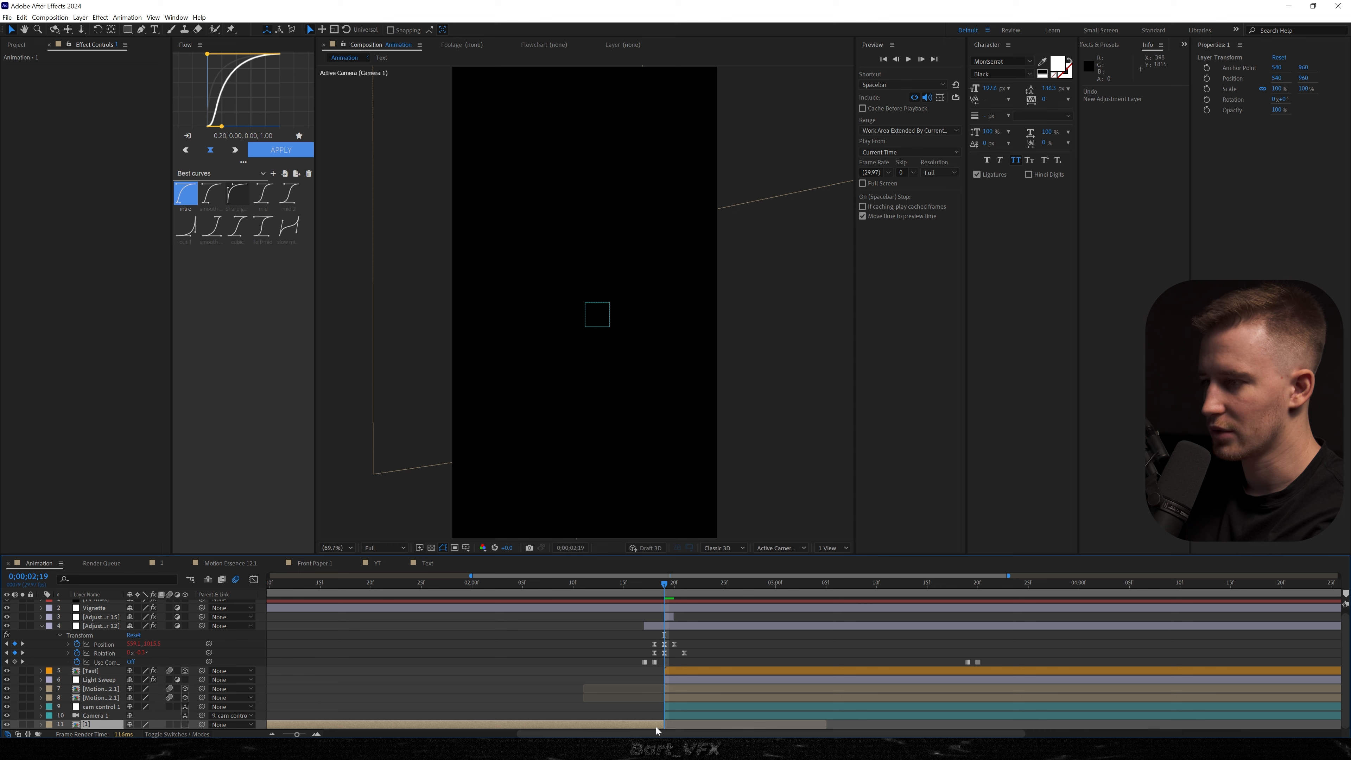
pyautogui.hotkey('ctrl', 'y')
pyautogui.write('Black BG')
pyautogui.press('Return')
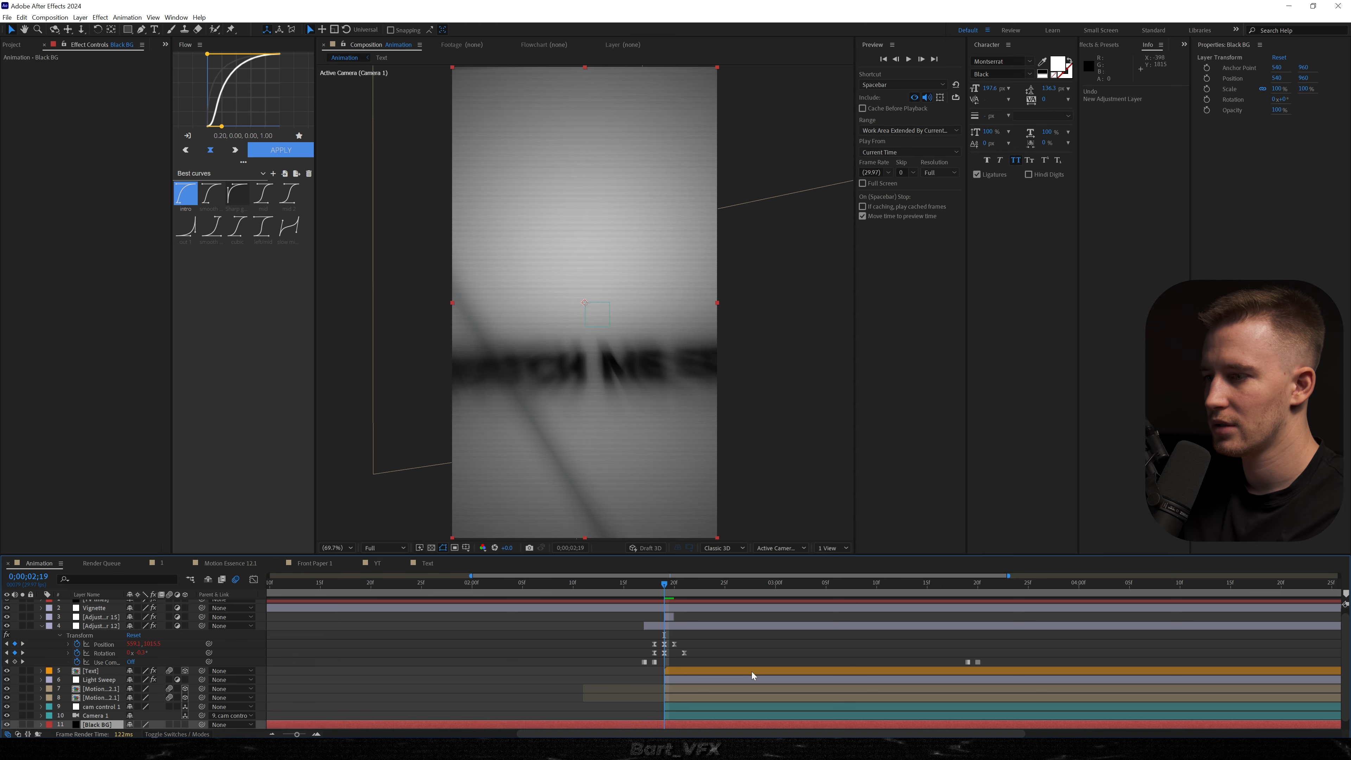
pyautogui.hotkey('alt', '[')
pyautogui.hotkey('alt', ']')
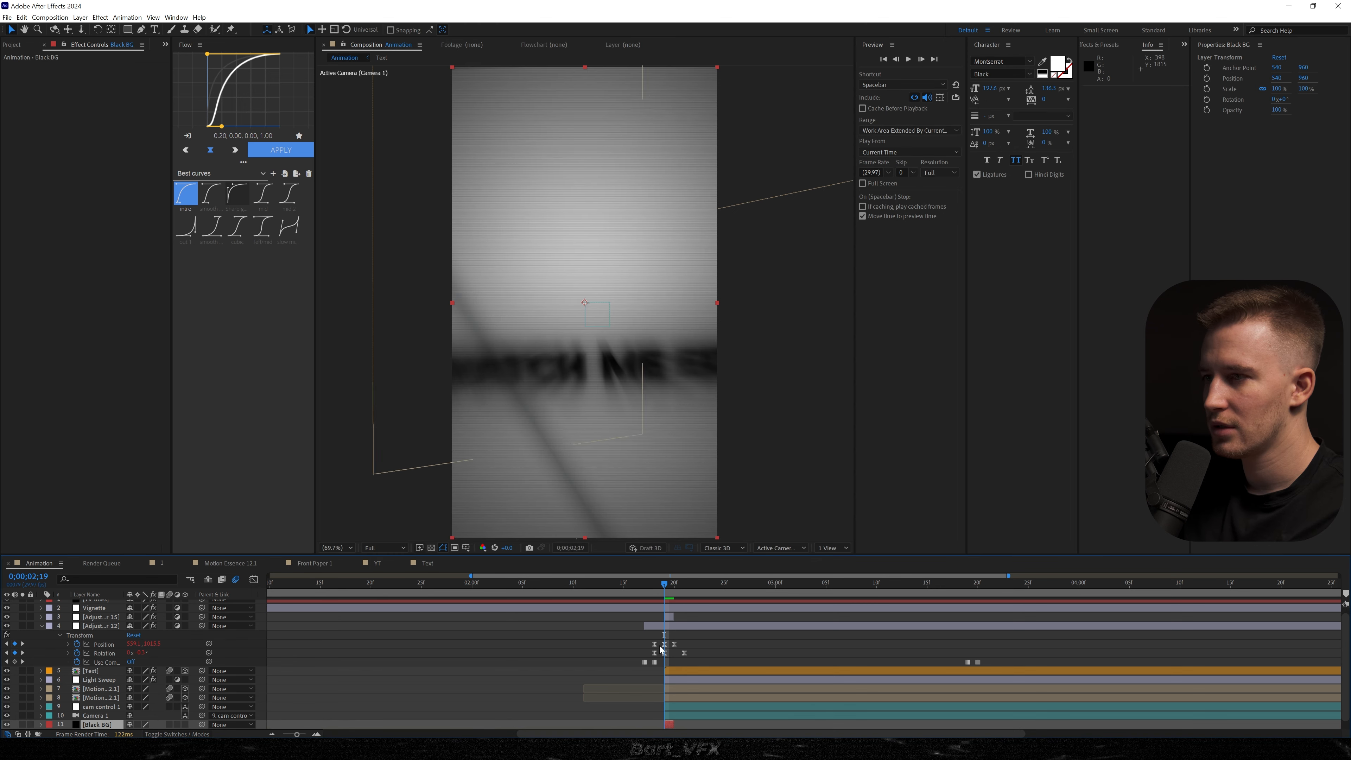
pyautogui.scroll(-1, 683, 620)
pyautogui.moveTo(670, 586); pyautogui.dragTo(572, 608)
pyautogui.press('space')
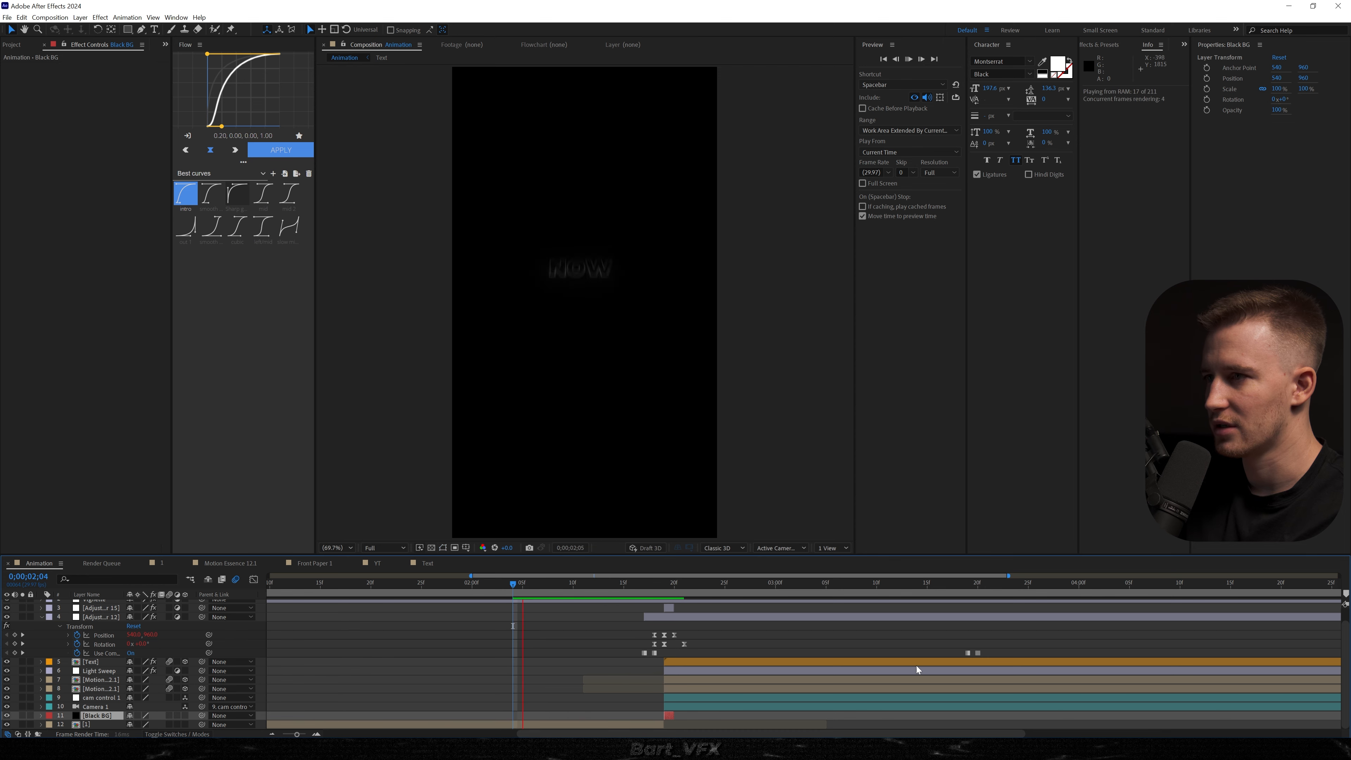
# Step: In the Front Paper 1 composition, pre-compose the two YouTube logo layers and apply Deep Glow with a reduced exposure
pyautogui.click(663, 587)
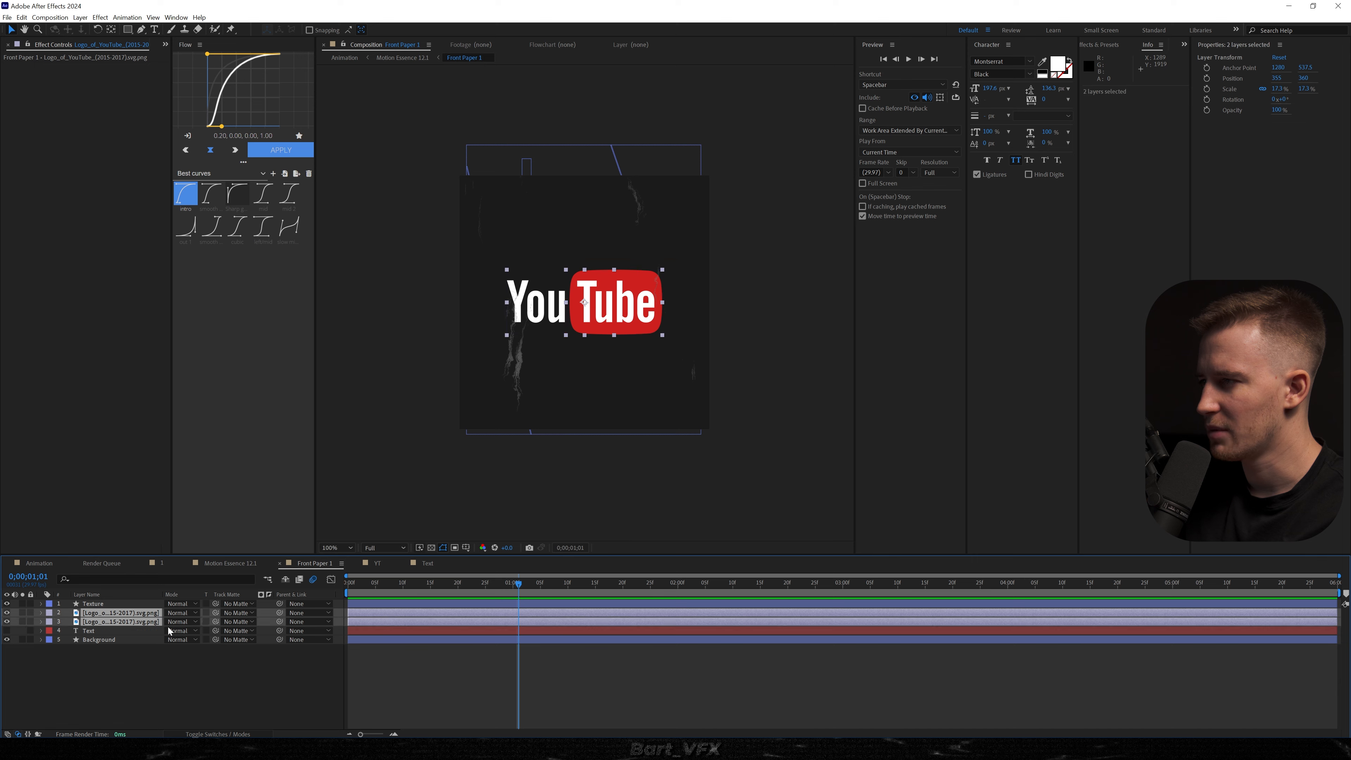
pyautogui.hotkey('ctrl', 'shift', 'c')
pyautogui.click(731, 447)
pyautogui.hotkey('ctrl', 'space')
pyautogui.write('dee7')
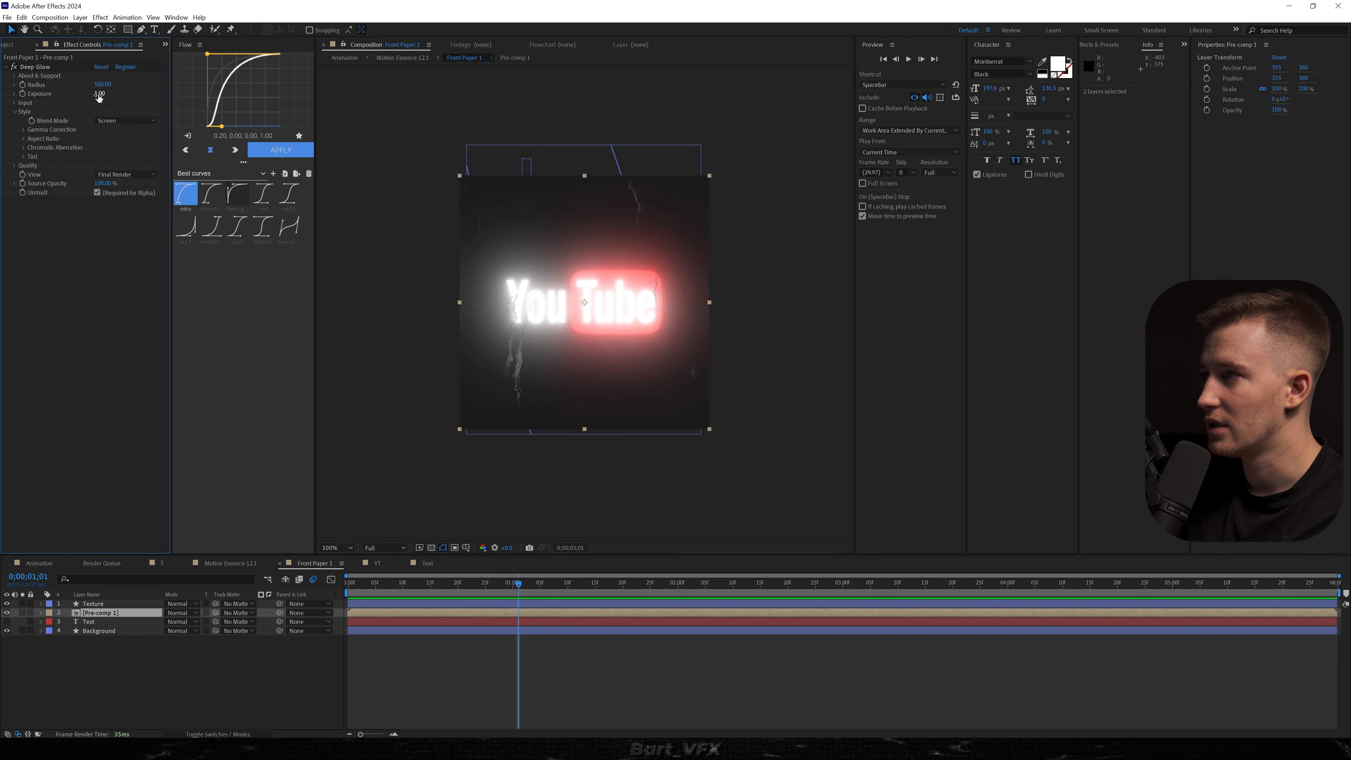
pyautogui.moveTo(98, 95); pyautogui.dragTo(50, 95)
# Step: Add Curves to the logo pre-comp, pull the RGB curve down in the shadows and midtones, and set Deep Glow's exposure to 0.37
pyautogui.hotkey('ctrl', 'space')
pyautogui.write('curves')
pyautogui.press('Return')
pyautogui.moveTo(56, 341); pyautogui.dragTo(83, 344)
pyautogui.moveTo(100, 93); pyautogui.dragTo(114, 93)
pyautogui.click(446, 582)
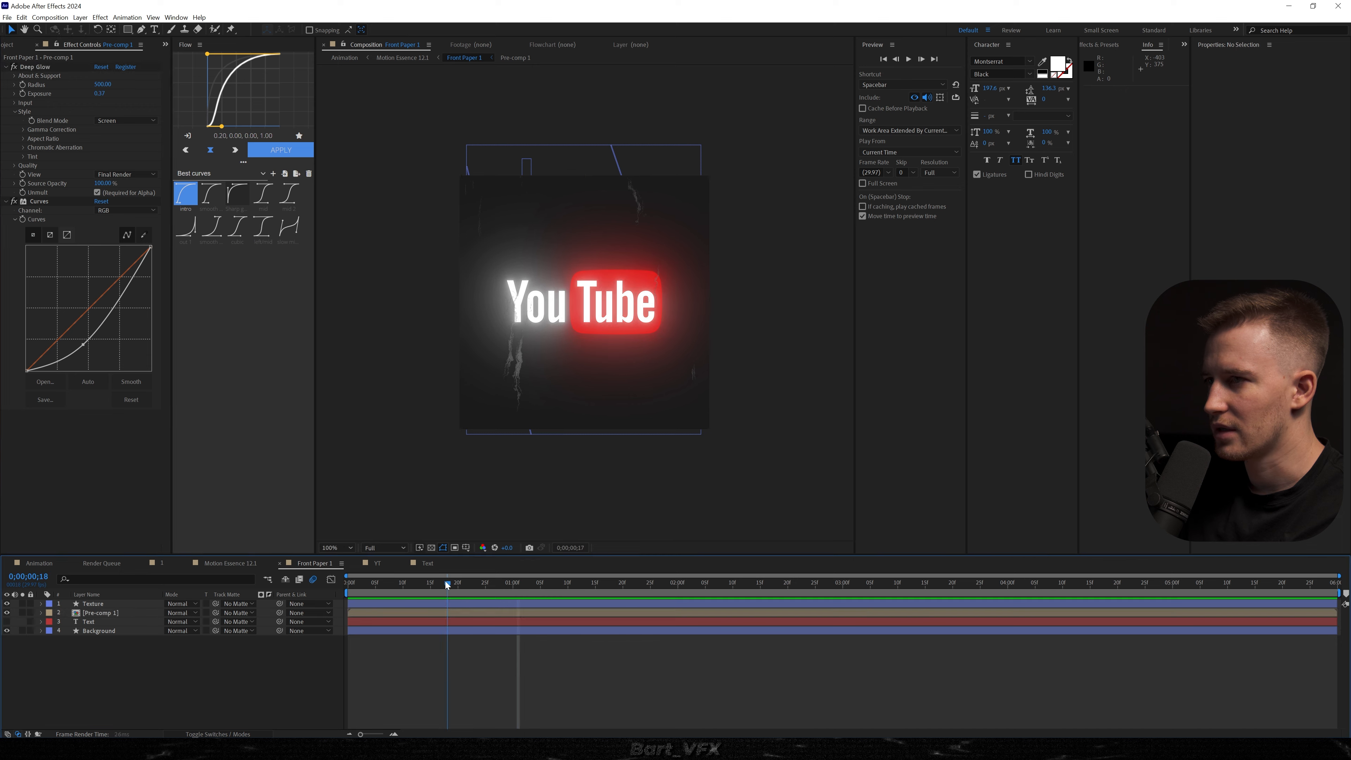
# Step: Return to the Animation composition and preview the transition with the glowing YouTube logos
pyautogui.click(30, 560)
pyautogui.moveTo(665, 584)
pyautogui.mouseDown()
pyautogui.moveTo(660, 610)
pyautogui.moveTo(644, 595)
pyautogui.moveTo(666, 593)
pyautogui.mouseUp()
pyautogui.press('space')
pyautogui.press('space')
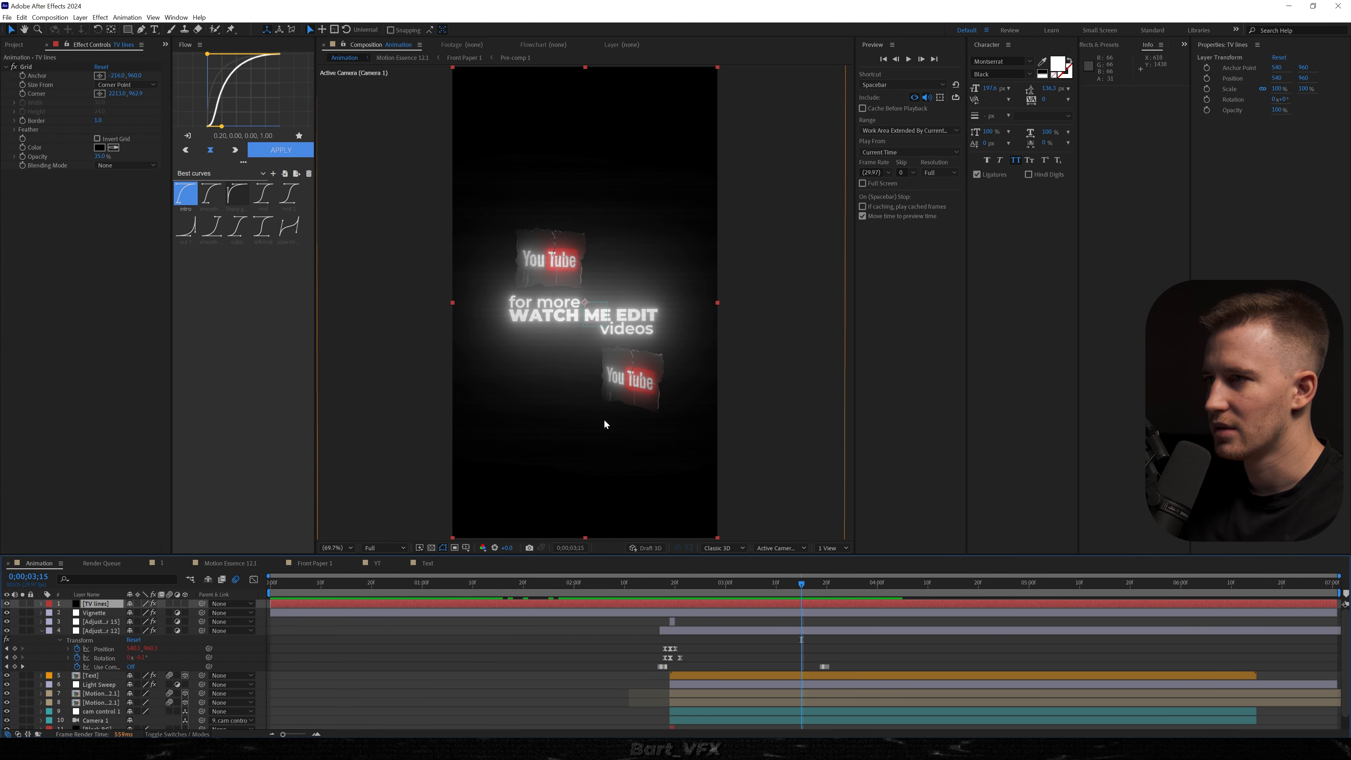
pyautogui.click(638, 585)
pyautogui.press('space')
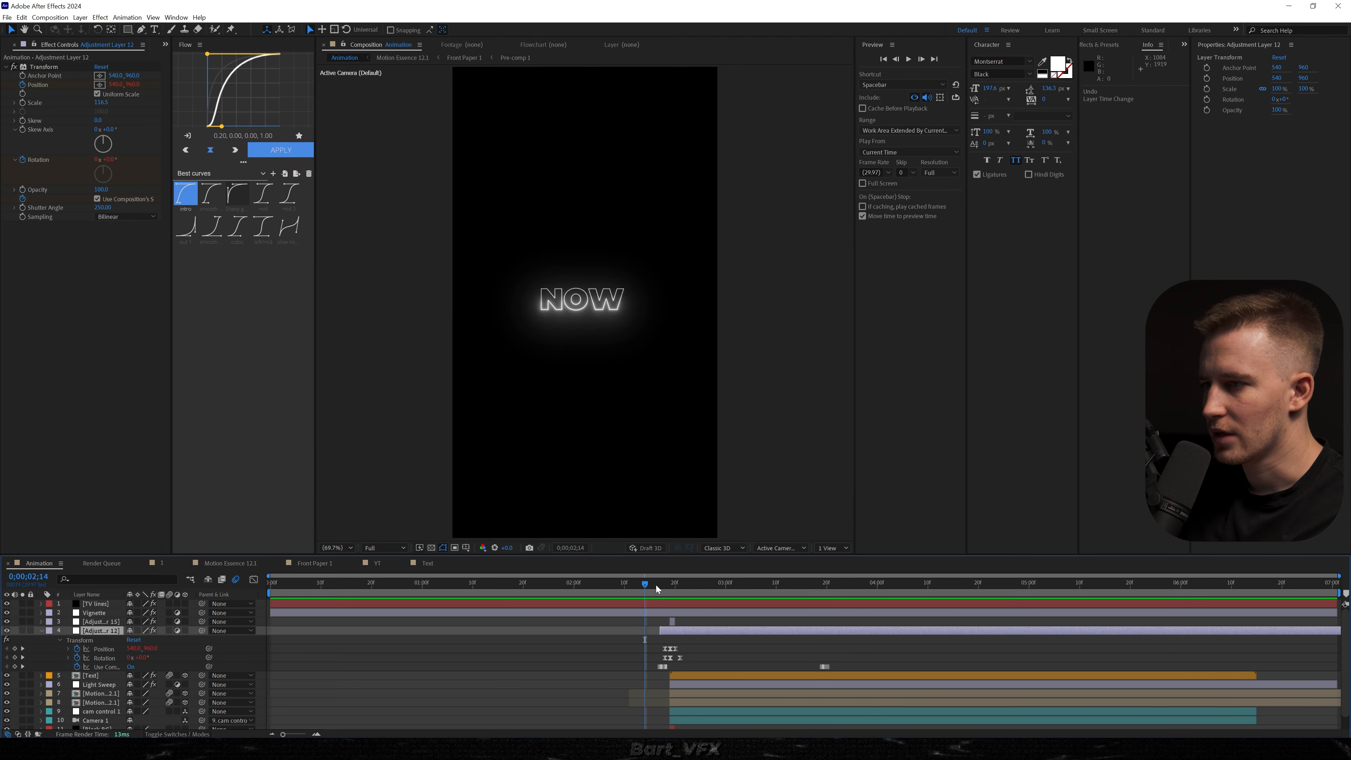
# Step: Extend the shake adjustment layer's in point back to the start of the composition and preview the animation from the beginning
pyautogui.click(656, 584)
pyautogui.moveTo(658, 631); pyautogui.dragTo(346, 626)
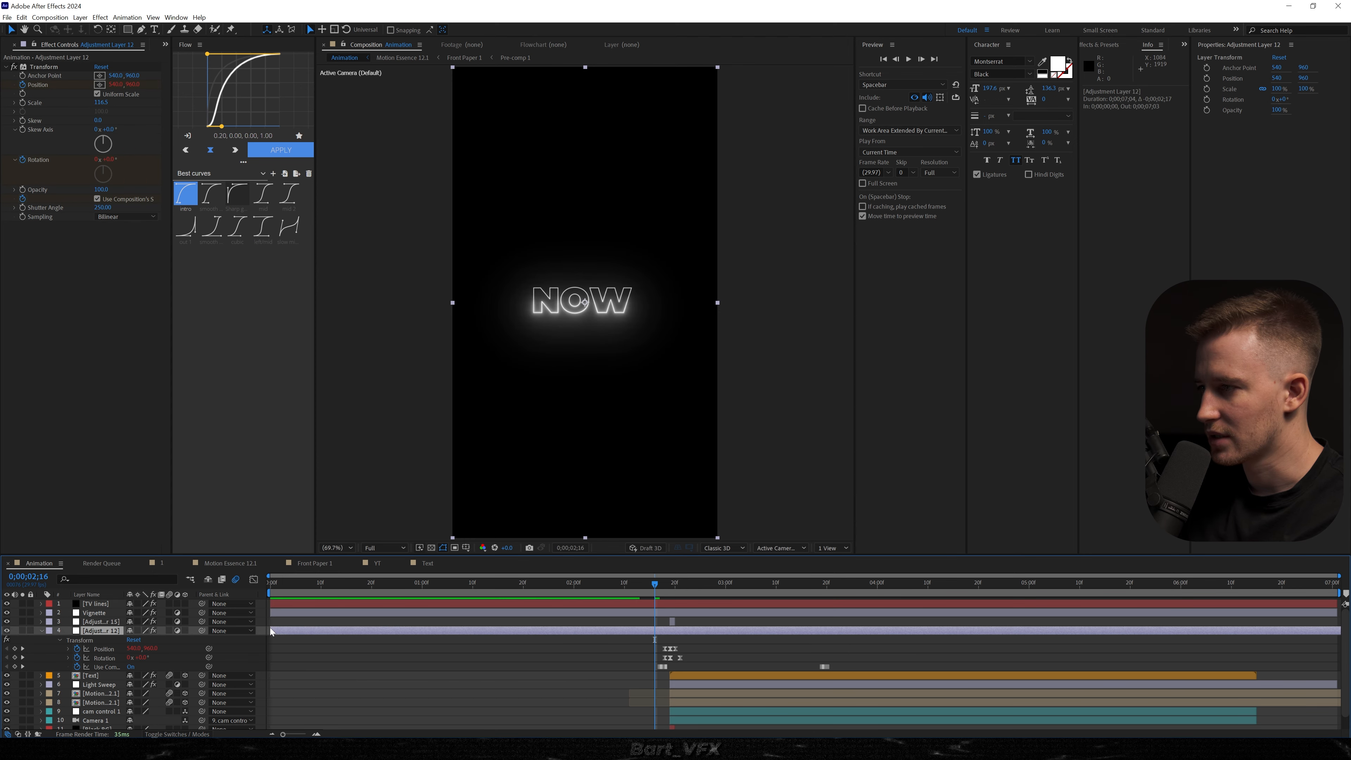
pyautogui.press('Home')
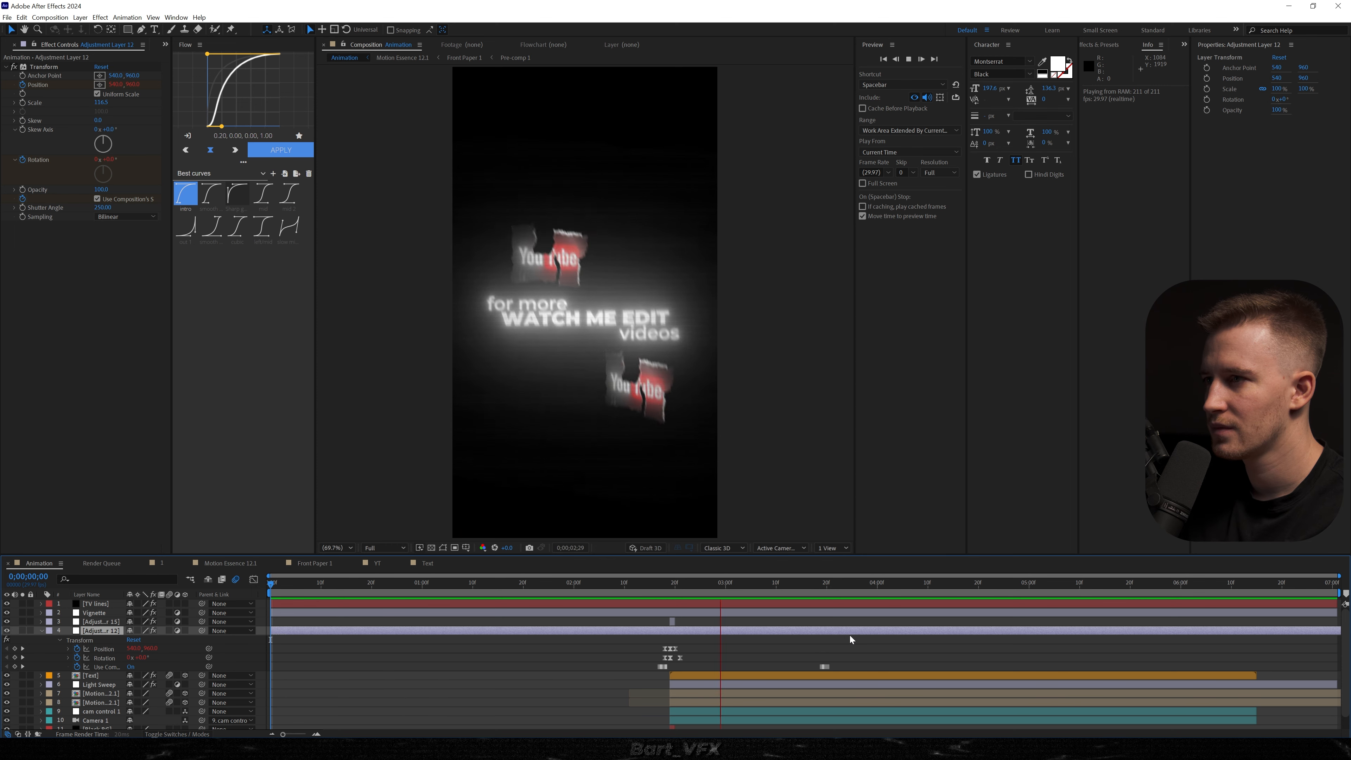
pyautogui.press('space')
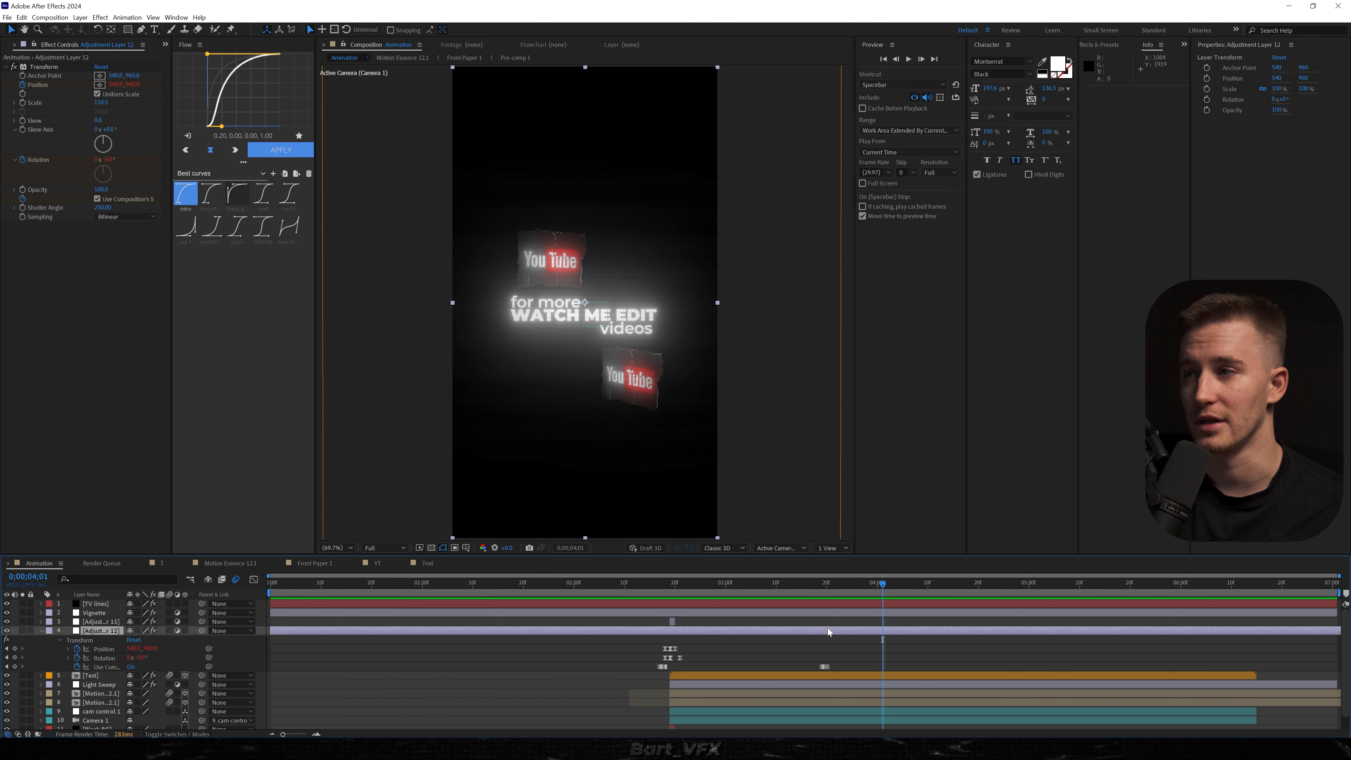